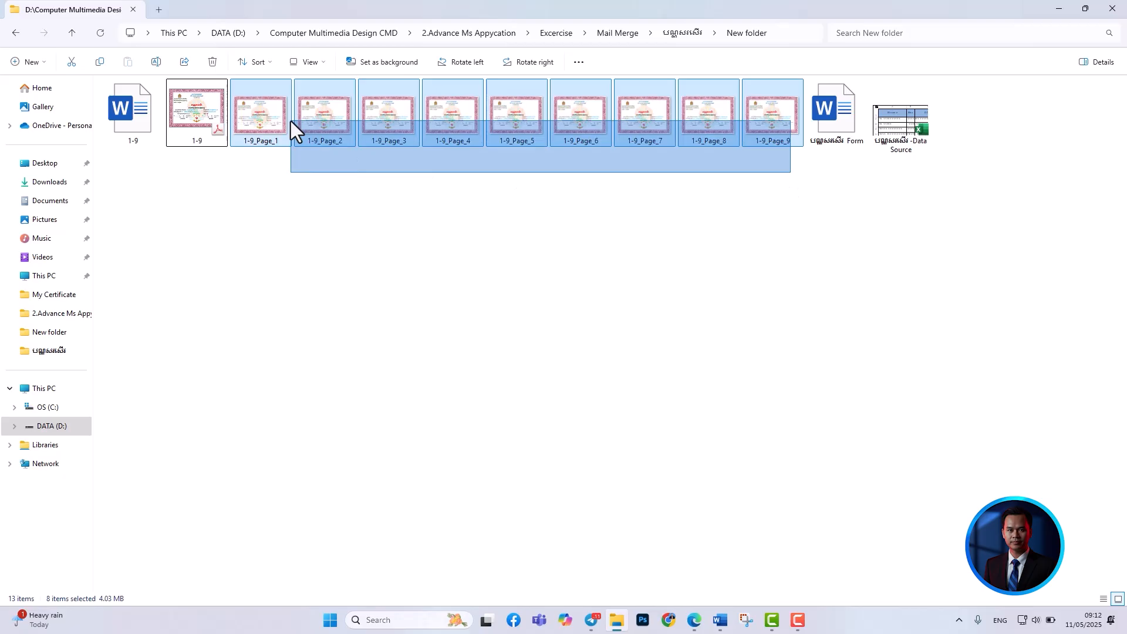
# Paste the copied certificate Word document into the New folder beside the Data Source workbook.
pyautogui.click(194, 182)
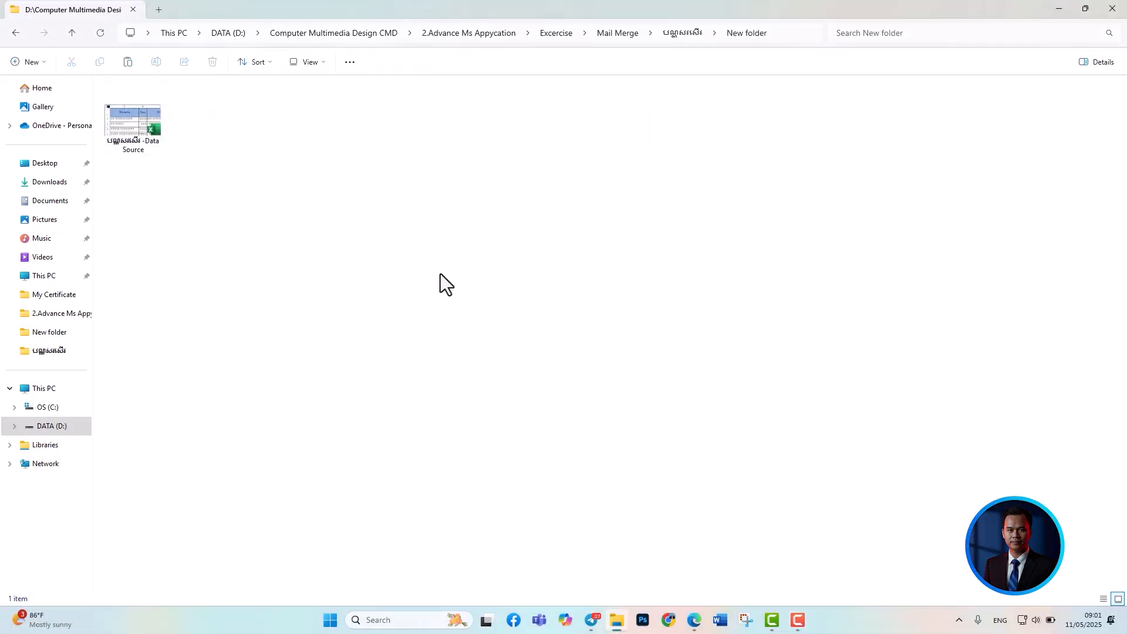
pyautogui.hotkey('ctrl', 'v')
pyautogui.rightClick(266, 242)
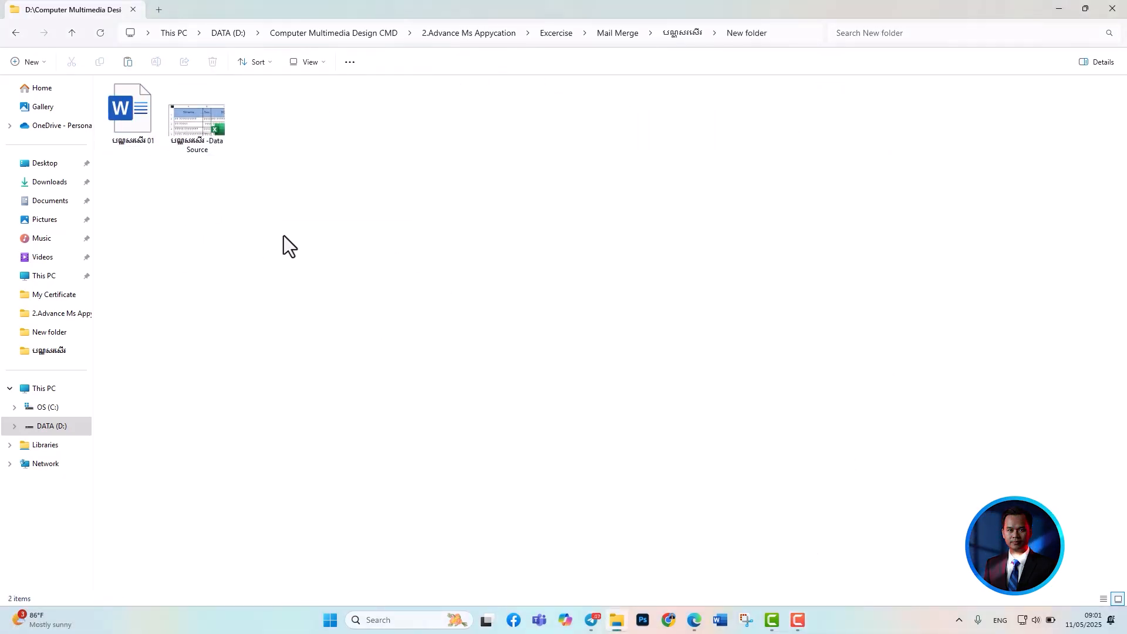
pyautogui.click(228, 242)
pyautogui.moveTo(309, 183); pyautogui.dragTo(97, 93)
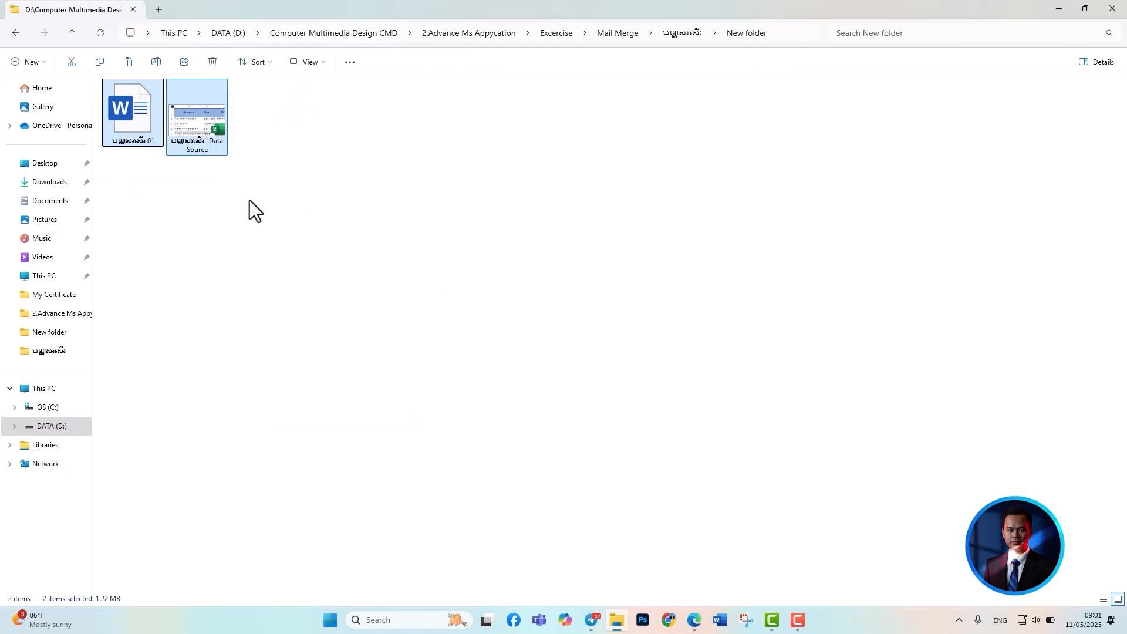
# Rename the certificate Word document so that its name ends in "Form" in place of the number.
pyautogui.click(142, 121)
pyautogui.rightClick(142, 124)
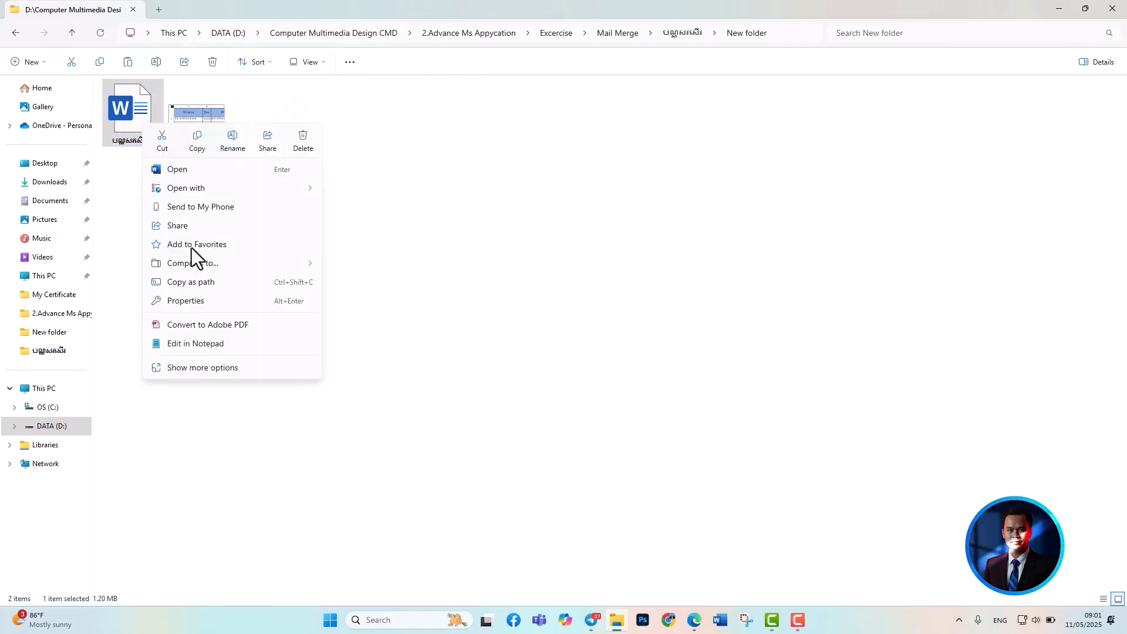
pyautogui.click(232, 140)
pyautogui.moveTo(156, 141); pyautogui.dragTo(142, 141)
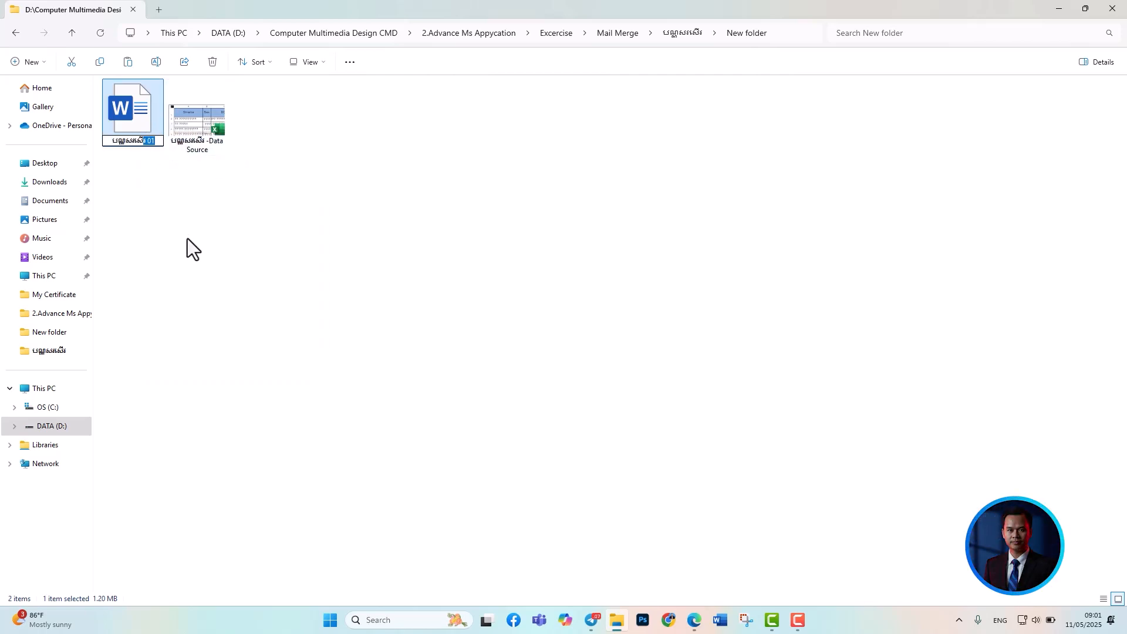
pyautogui.write('0')
pyautogui.press('BackSpace')
pyautogui.write('Fo')
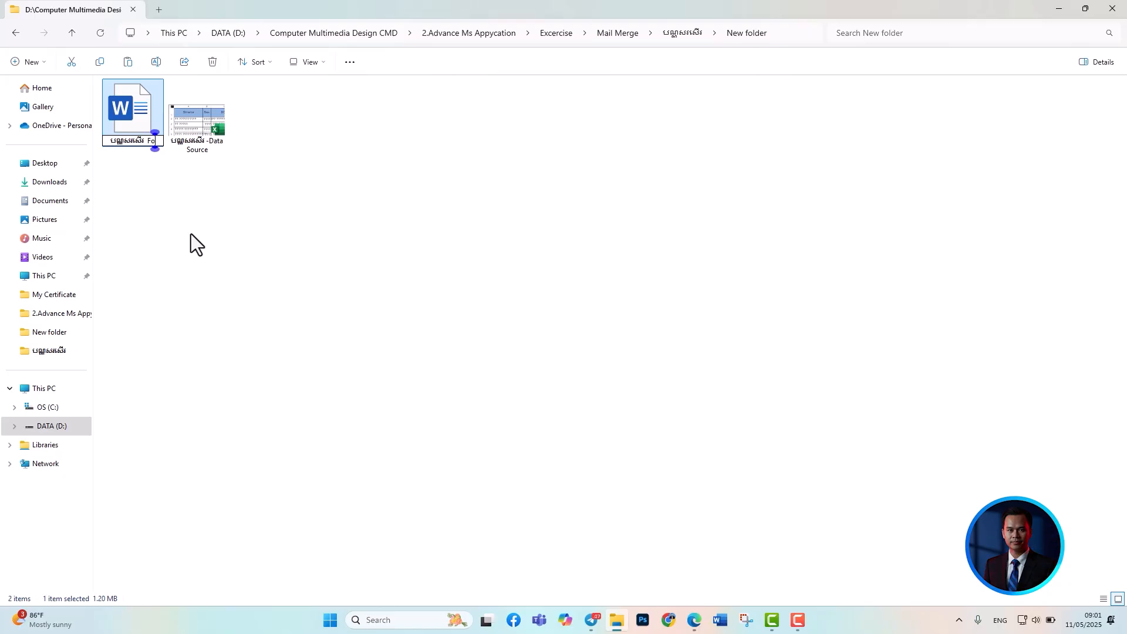
pyautogui.write('rm')
pyautogui.press('Return')
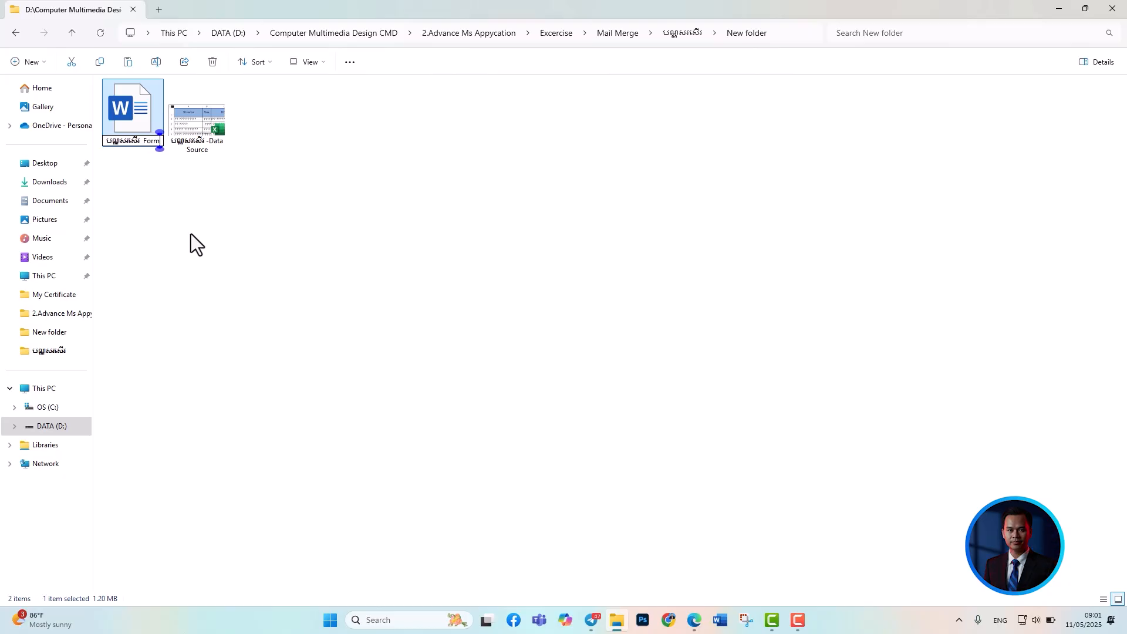
# Open the certificate Form document in Word and enable editing.
pyautogui.click(213, 172)
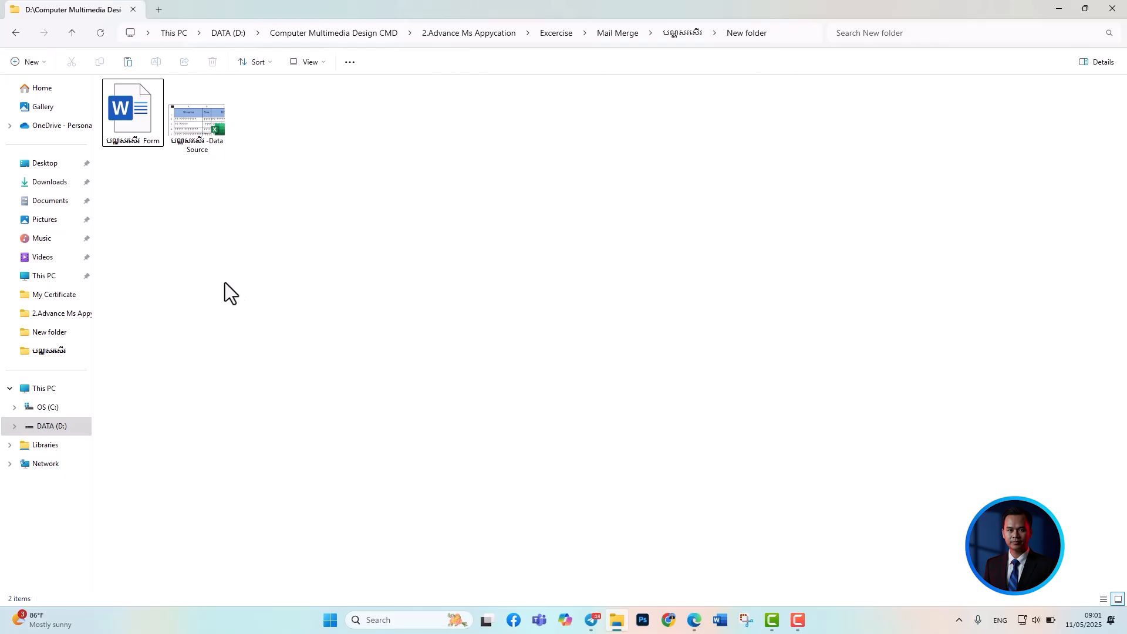
pyautogui.doubleClick(142, 128)
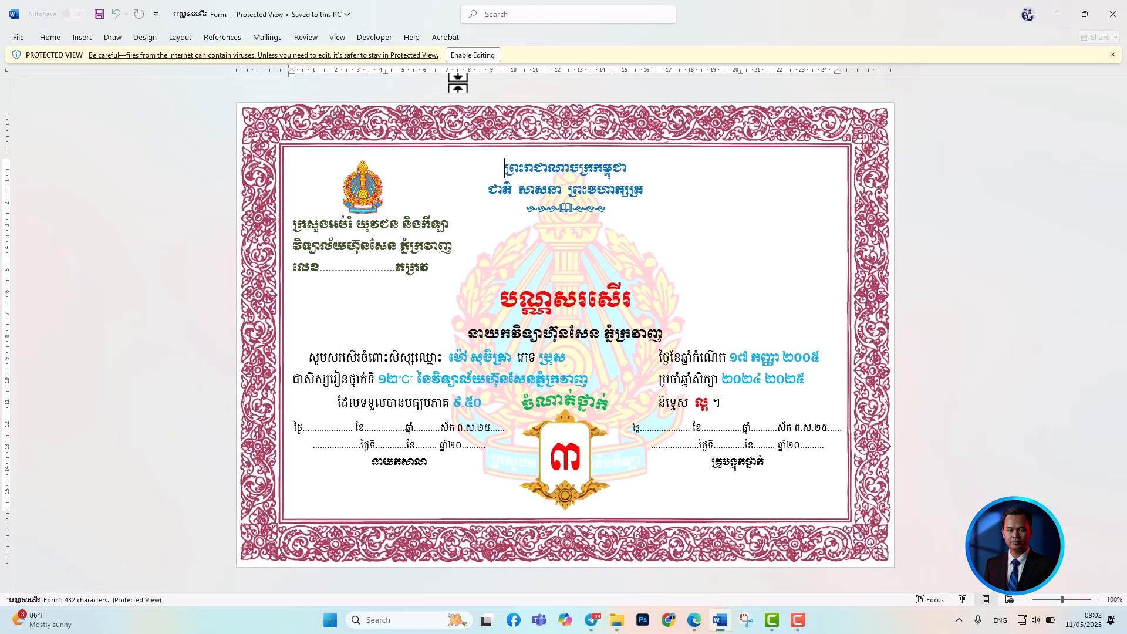
pyautogui.click(468, 54)
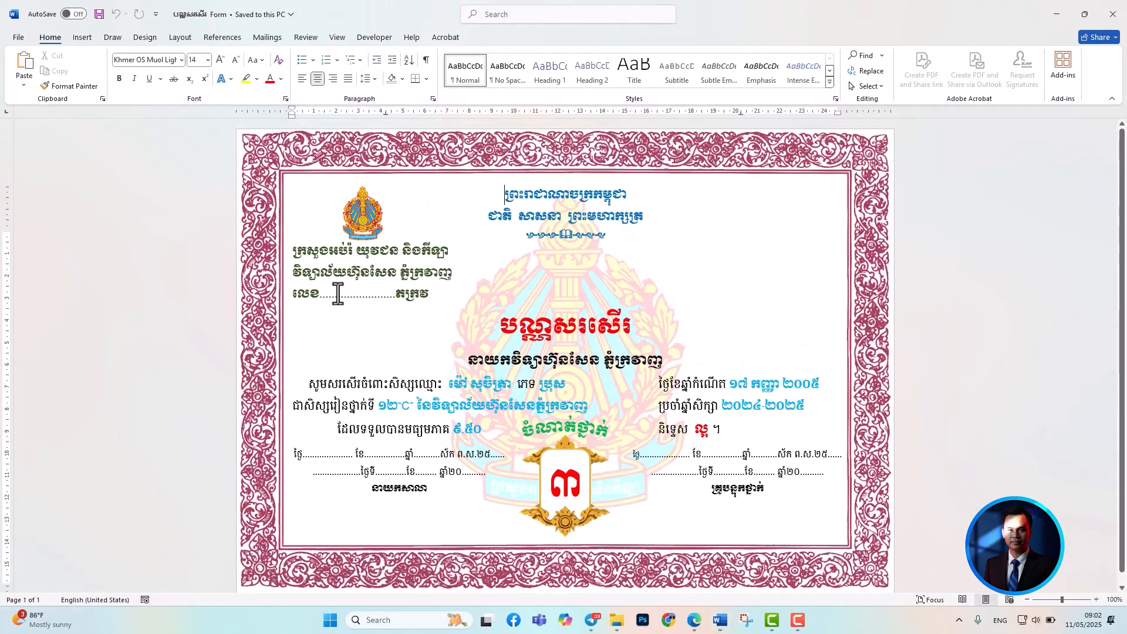
# Examine the certificate's number, student name, sex, birth date, class, grade and rank entries, and close the document.
pyautogui.moveTo(329, 292); pyautogui.dragTo(386, 289)
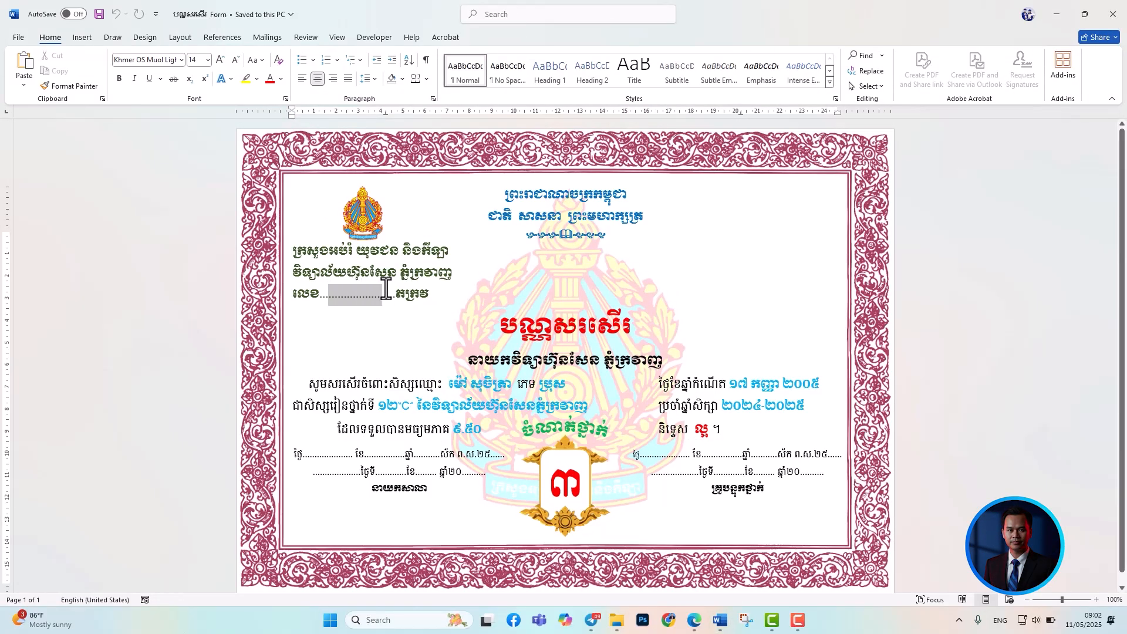
pyautogui.doubleClick(473, 386)
pyautogui.doubleClick(542, 389)
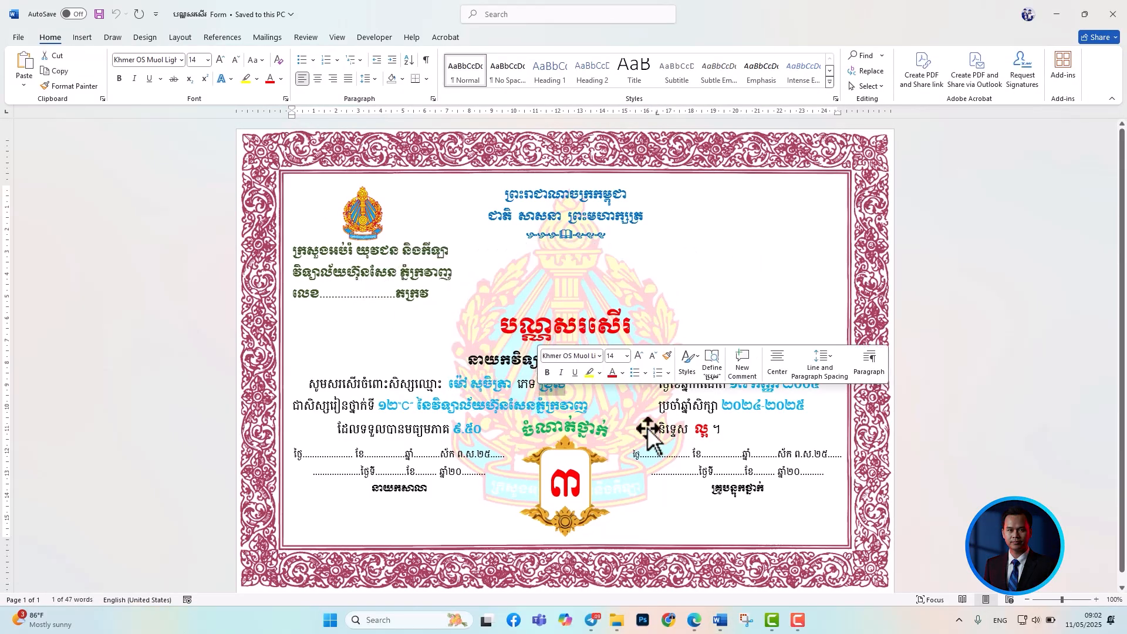
pyautogui.click(759, 388)
pyautogui.moveTo(368, 407); pyautogui.dragTo(386, 406)
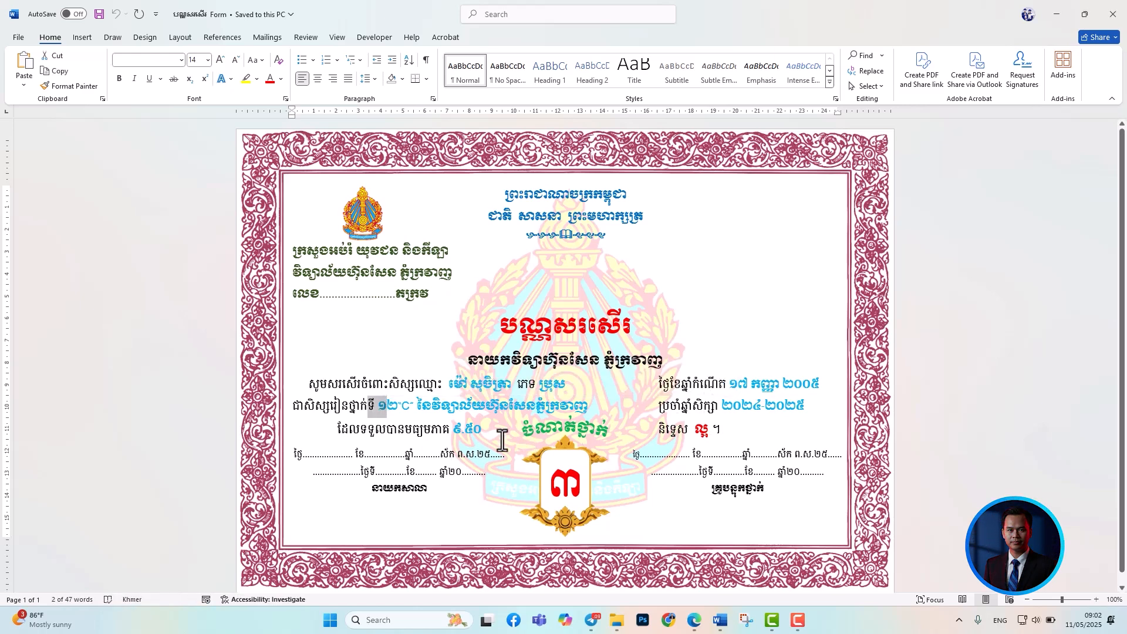
pyautogui.doubleClick(702, 431)
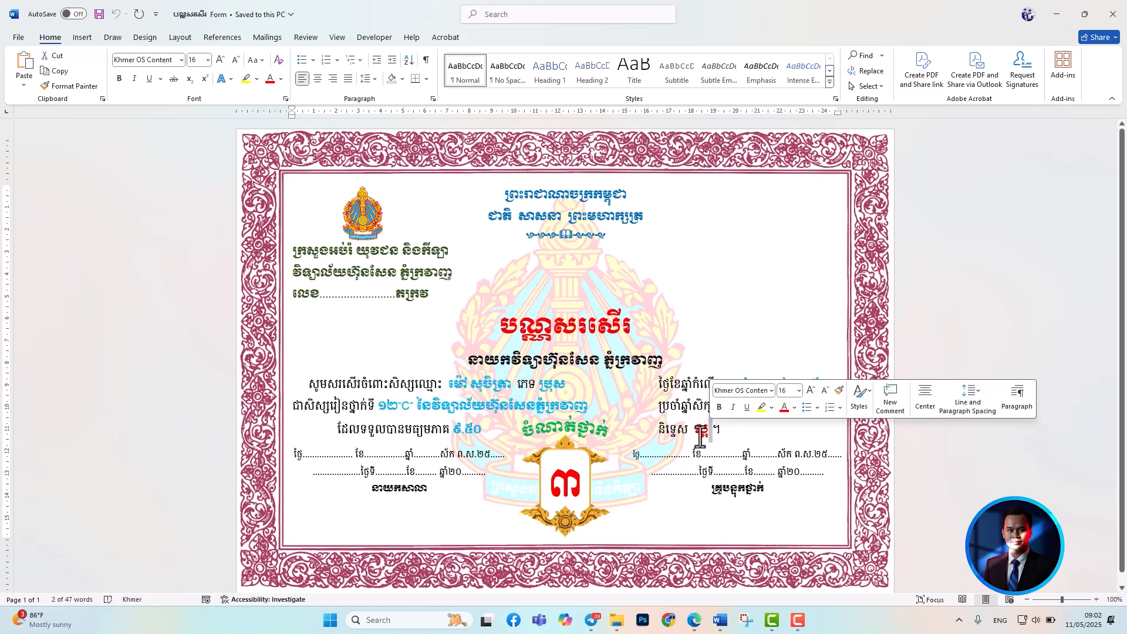
pyautogui.click(580, 477)
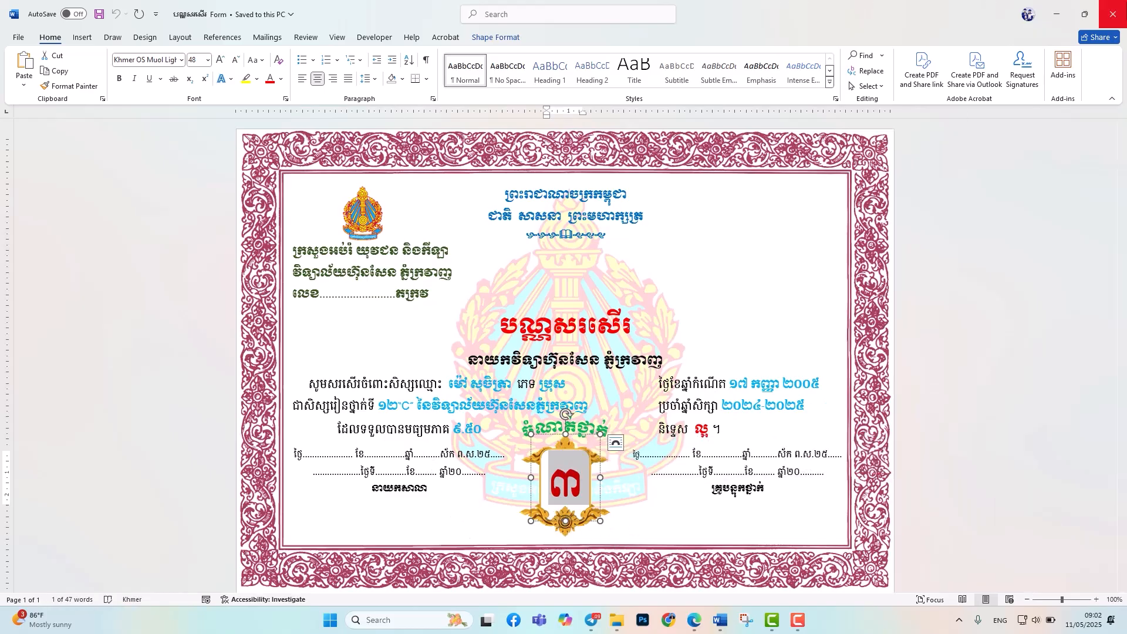
pyautogui.click(1112, 13)
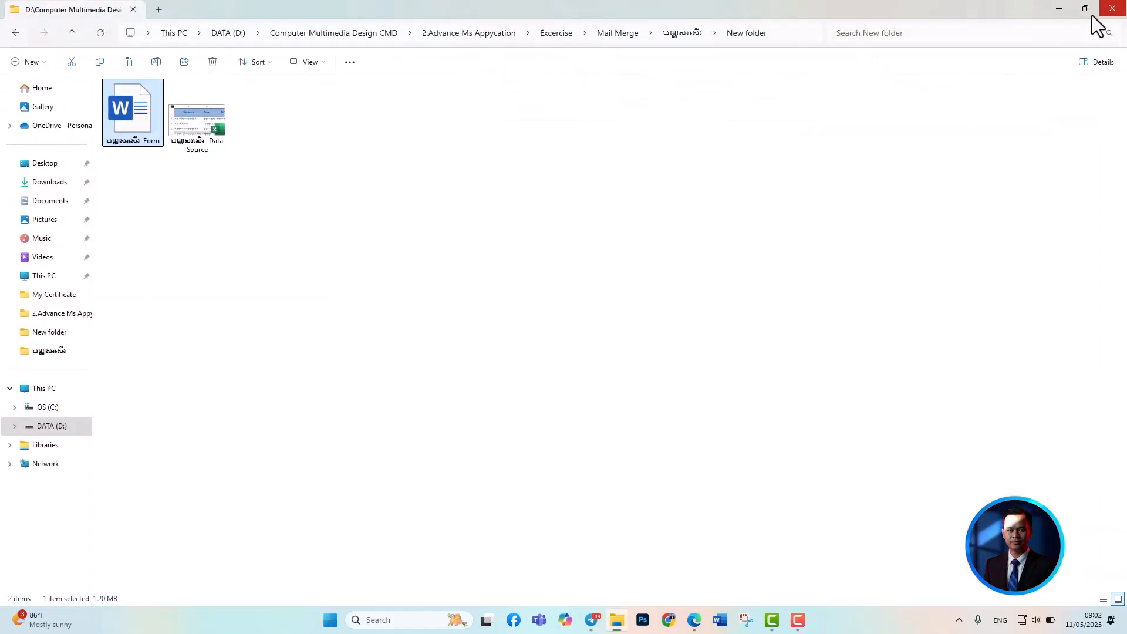
pyautogui.click(209, 129)
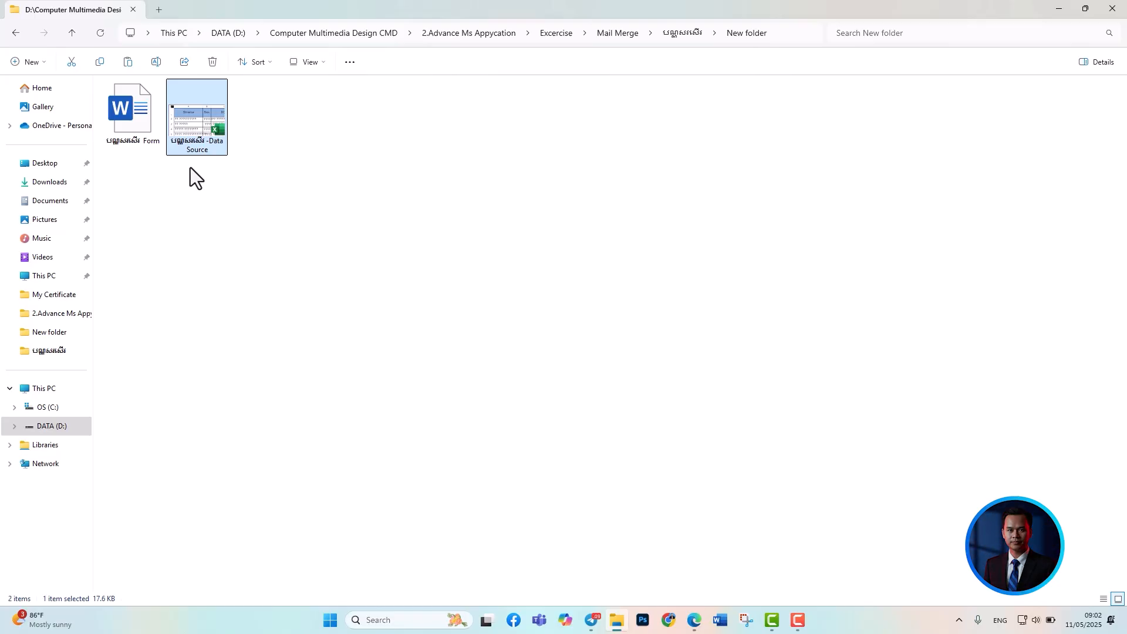
pyautogui.moveTo(259, 209); pyautogui.dragTo(117, 121)
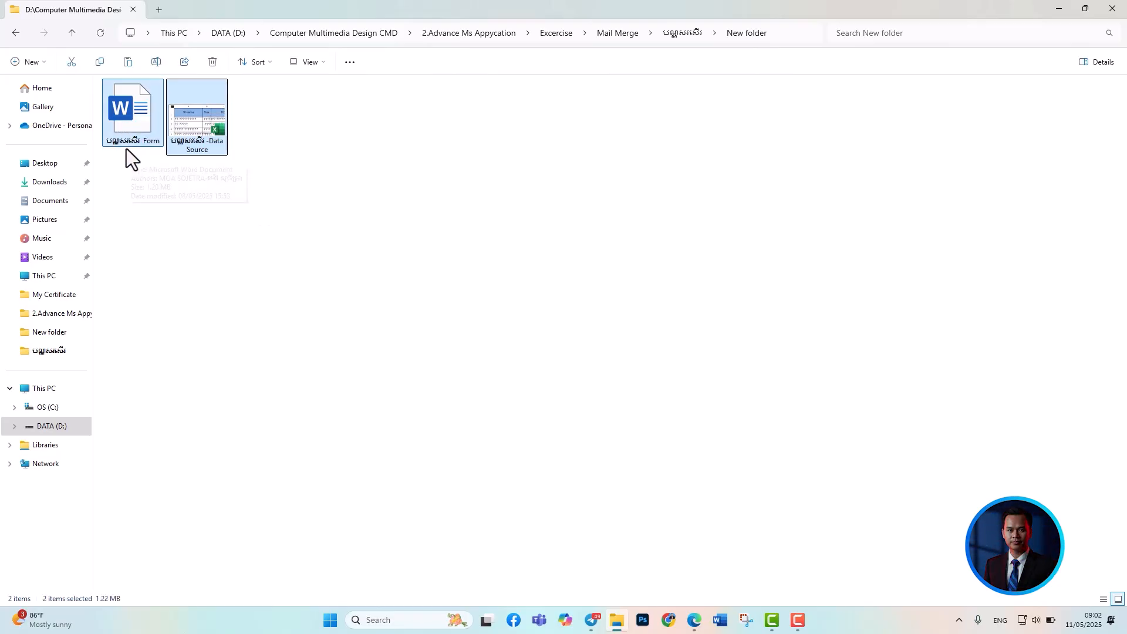
pyautogui.click(345, 227)
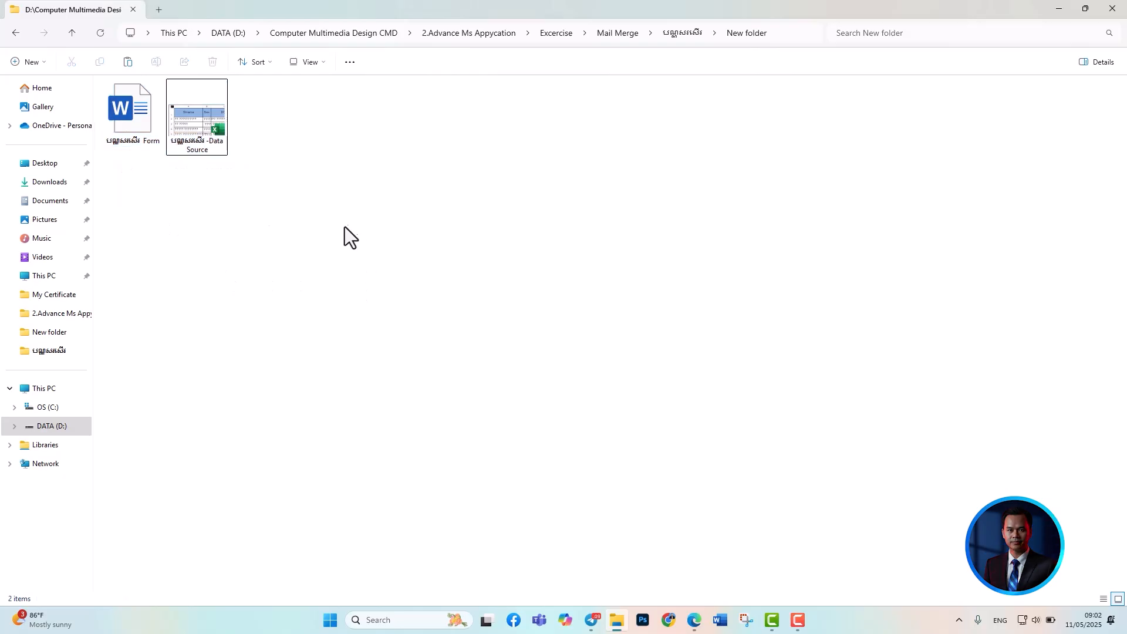
pyautogui.moveTo(349, 236); pyautogui.dragTo(144, 116)
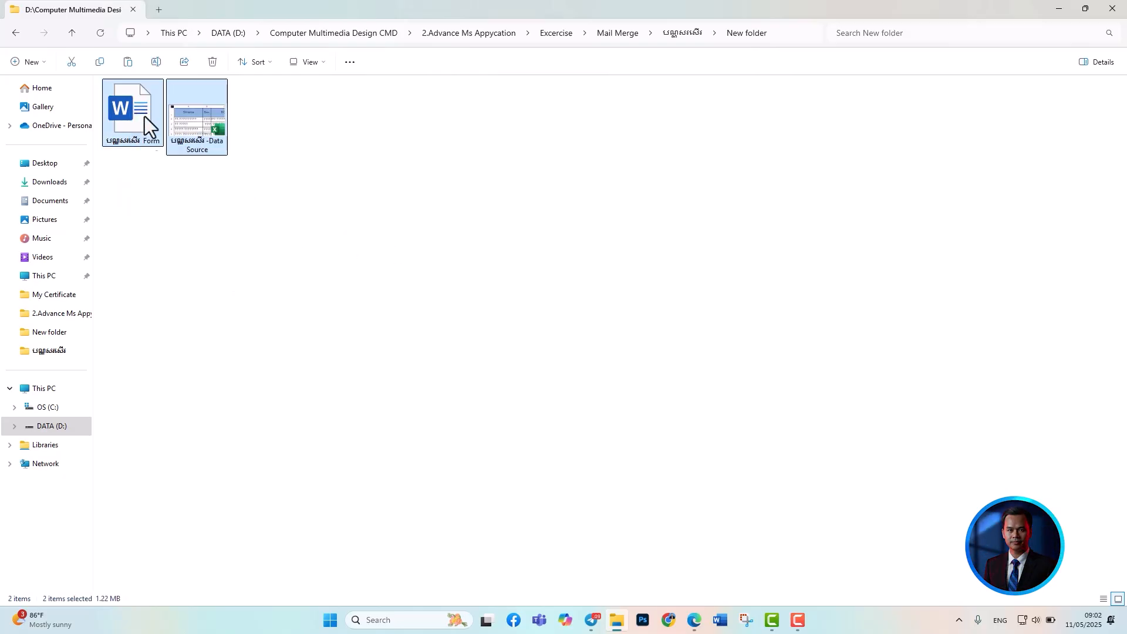
pyautogui.click(332, 235)
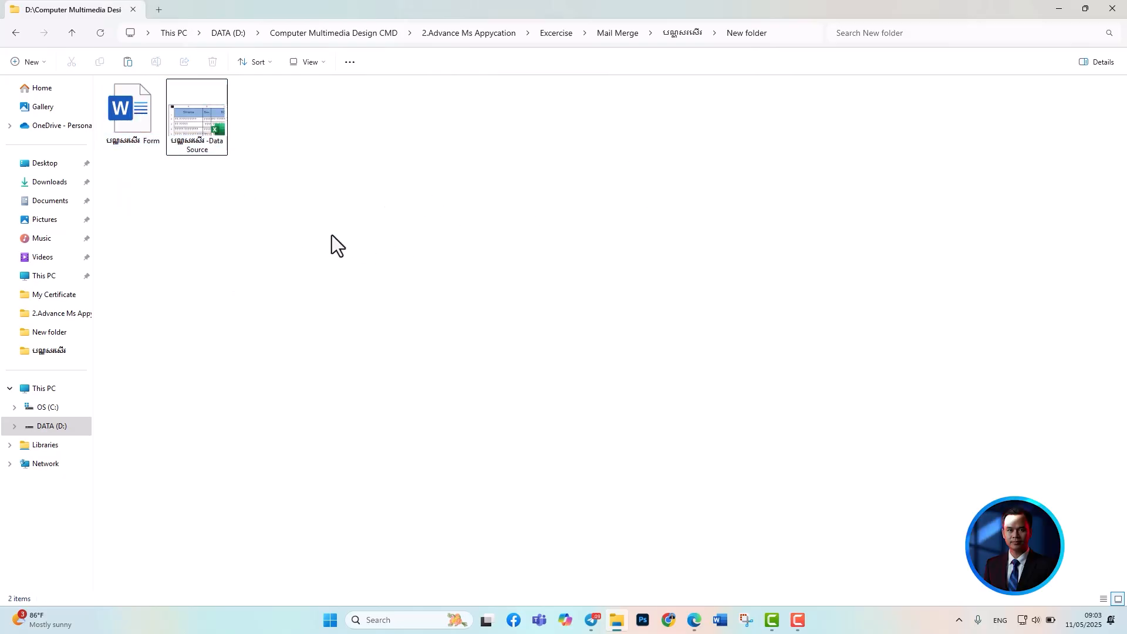
# Open the Data Source workbook in Excel and minimise it to return to the folder.
pyautogui.doubleClick(203, 154)
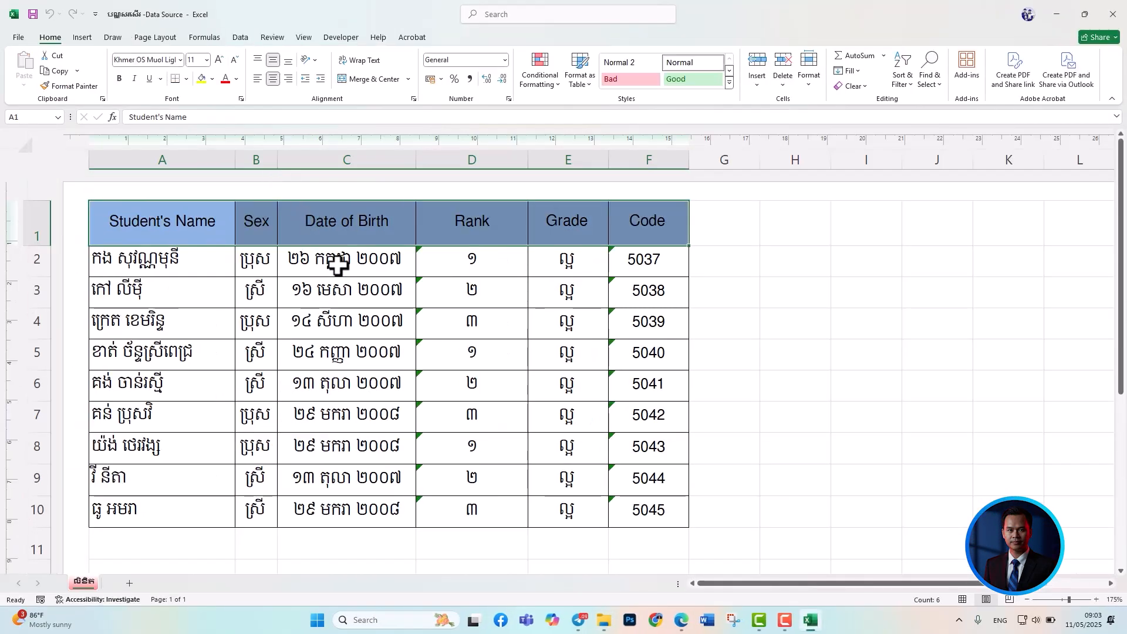
pyautogui.click(347, 260)
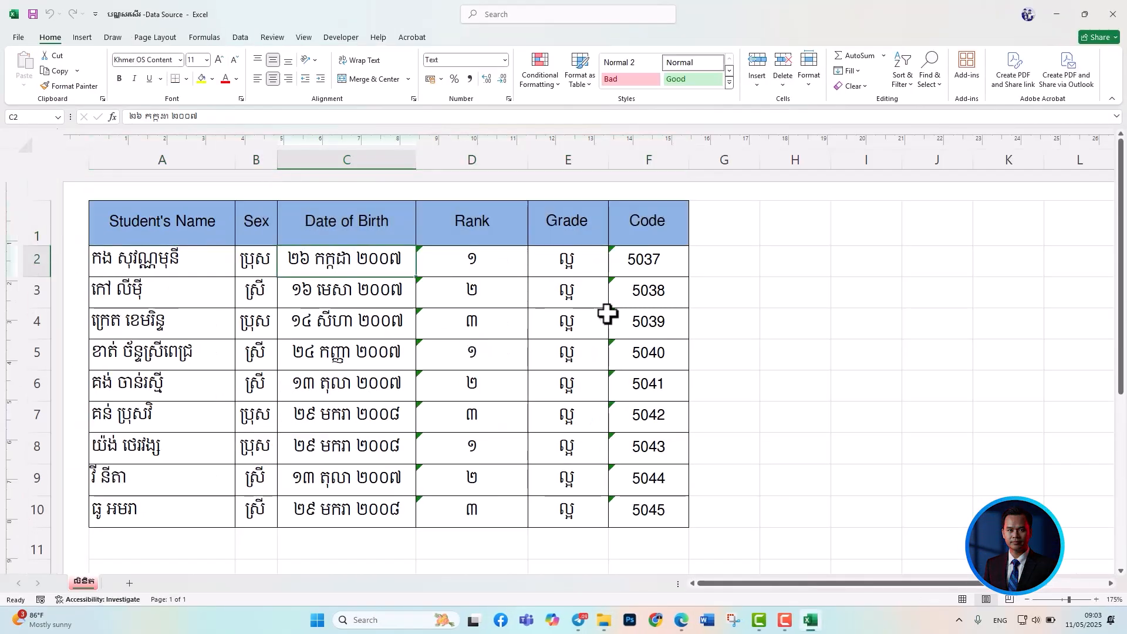
pyautogui.click(1058, 13)
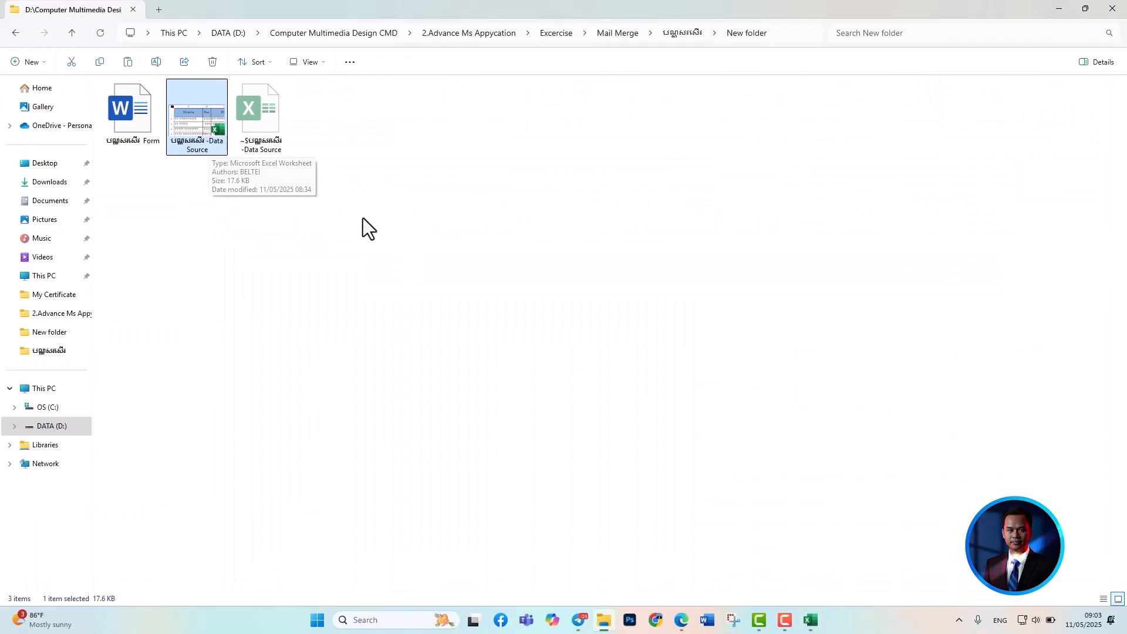
# Bring the Data Source workbook back up and rename the worksheet holding the student table to 1.
pyautogui.click(810, 620)
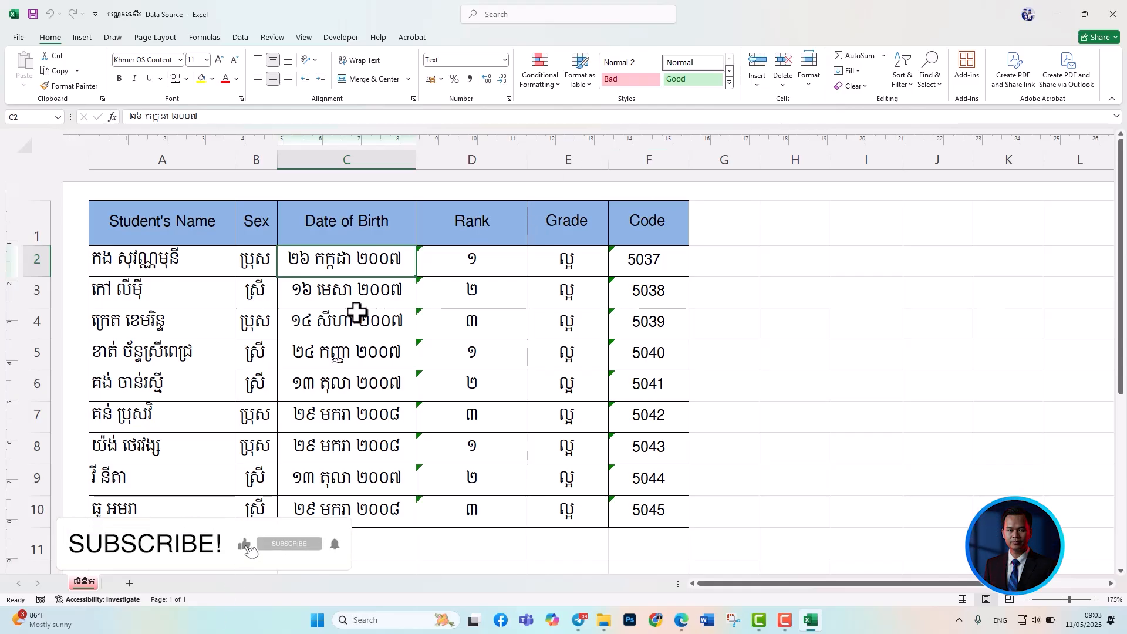
pyautogui.click(336, 297)
pyautogui.moveTo(125, 226); pyautogui.dragTo(651, 511)
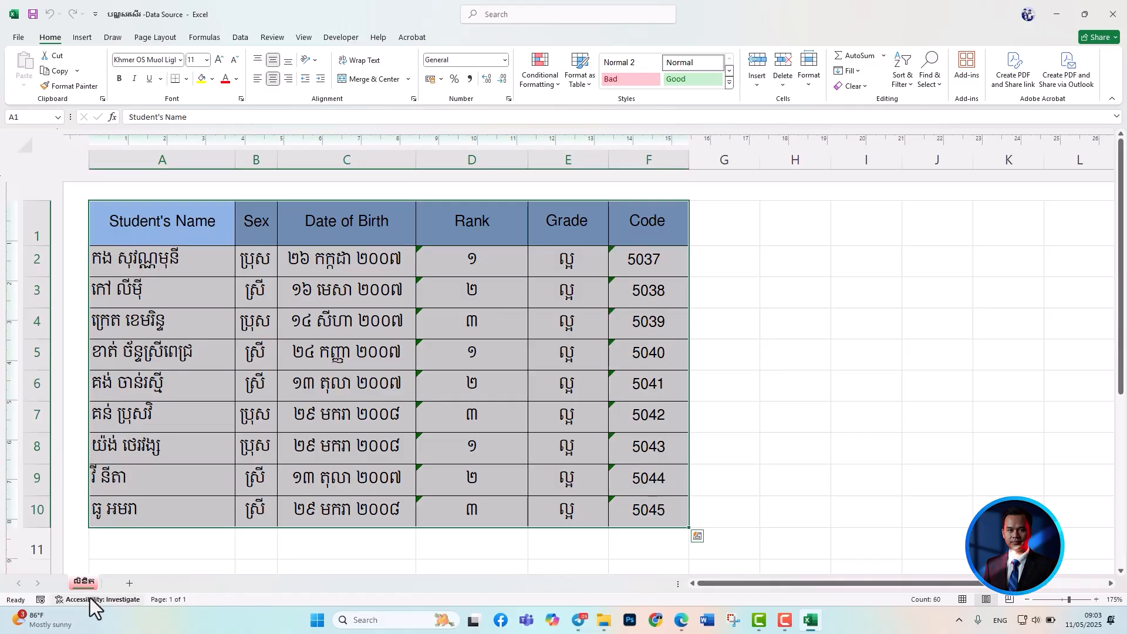
pyautogui.hotkey('ctrl', 'q')
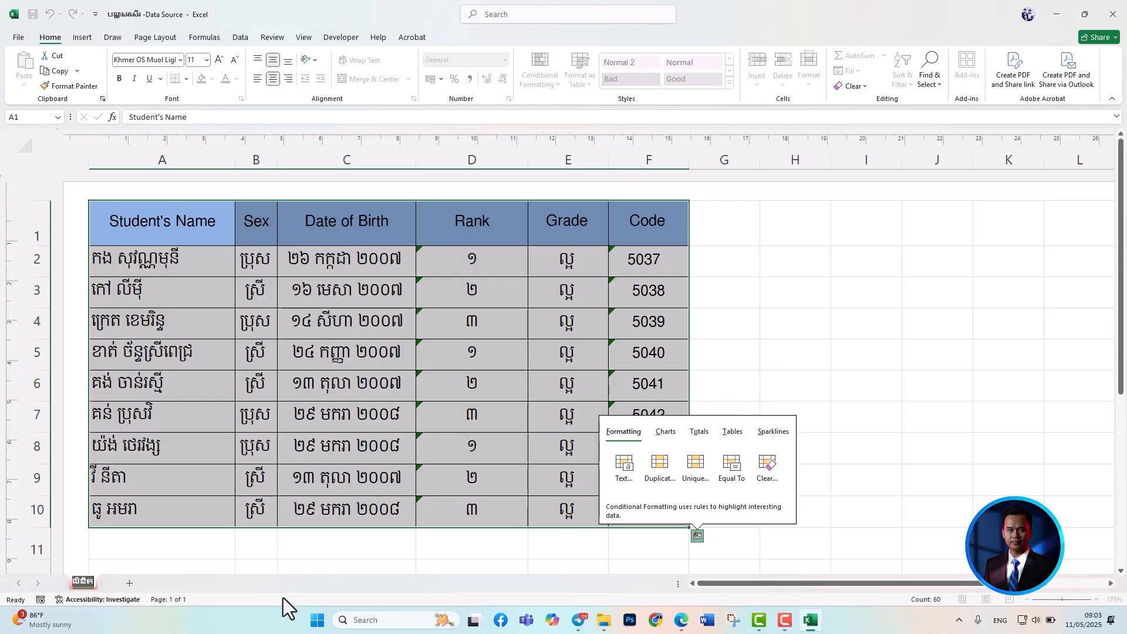
pyautogui.write('1')
pyautogui.click(272, 552)
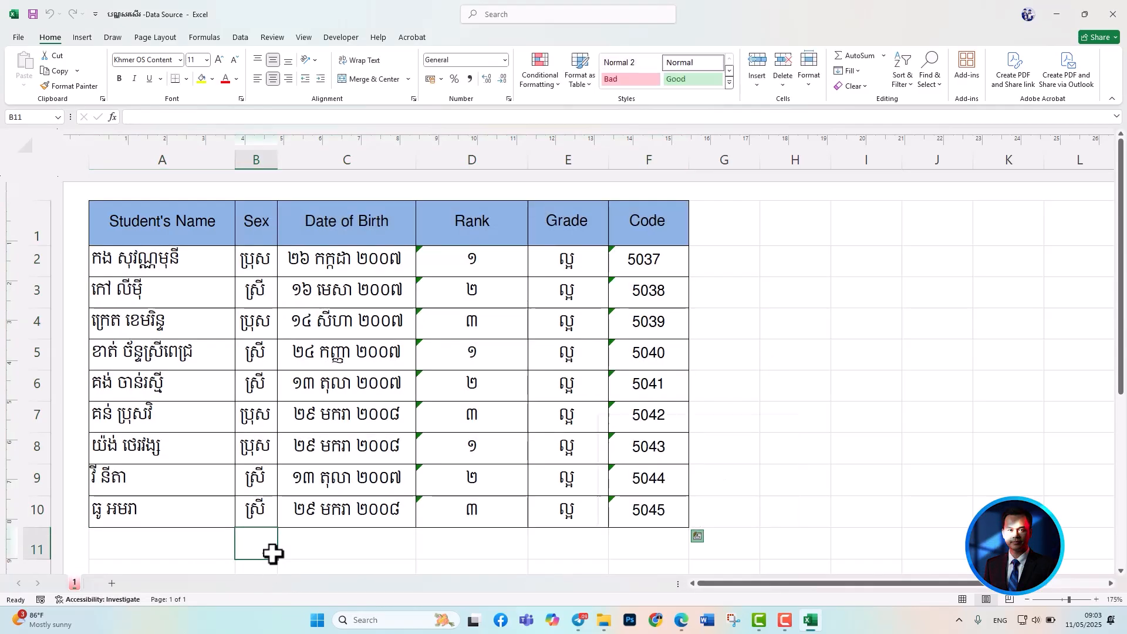
# Examine the student table's header row, including the Student's Name, Date of Birth, Rank and Grade columns.
pyautogui.moveTo(187, 244); pyautogui.dragTo(634, 202)
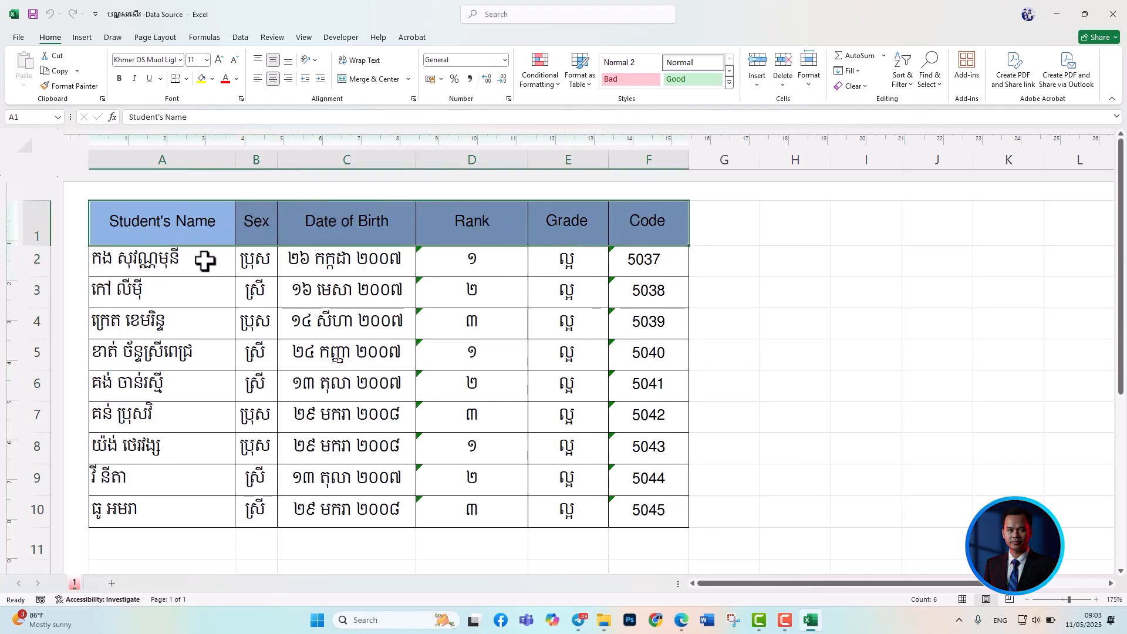
pyautogui.moveTo(171, 234); pyautogui.dragTo(687, 220)
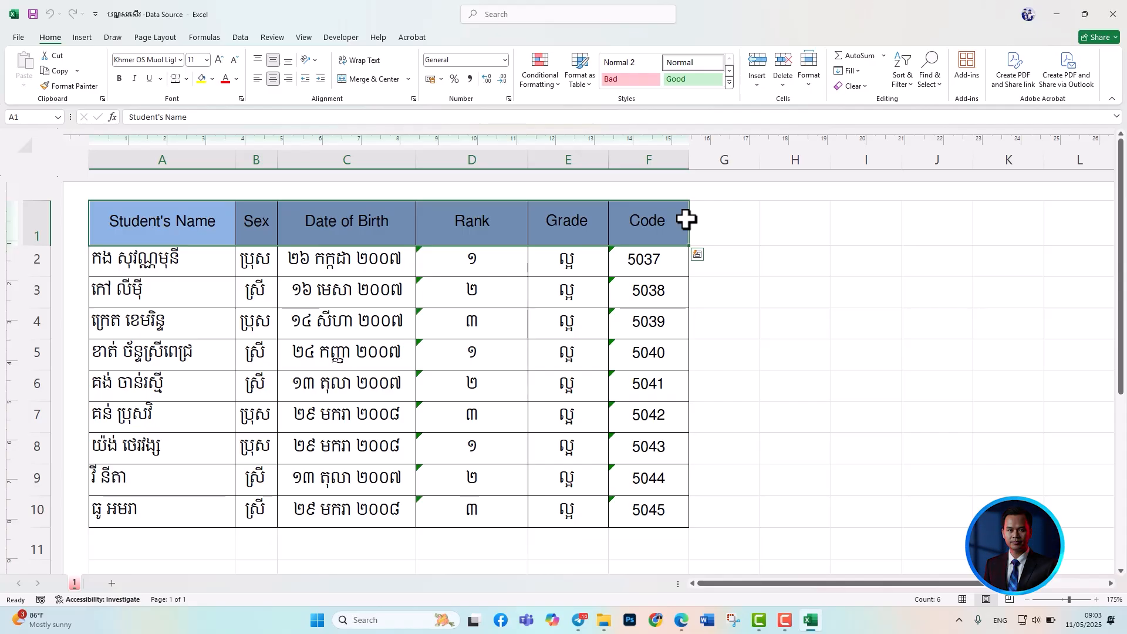
pyautogui.click(490, 269)
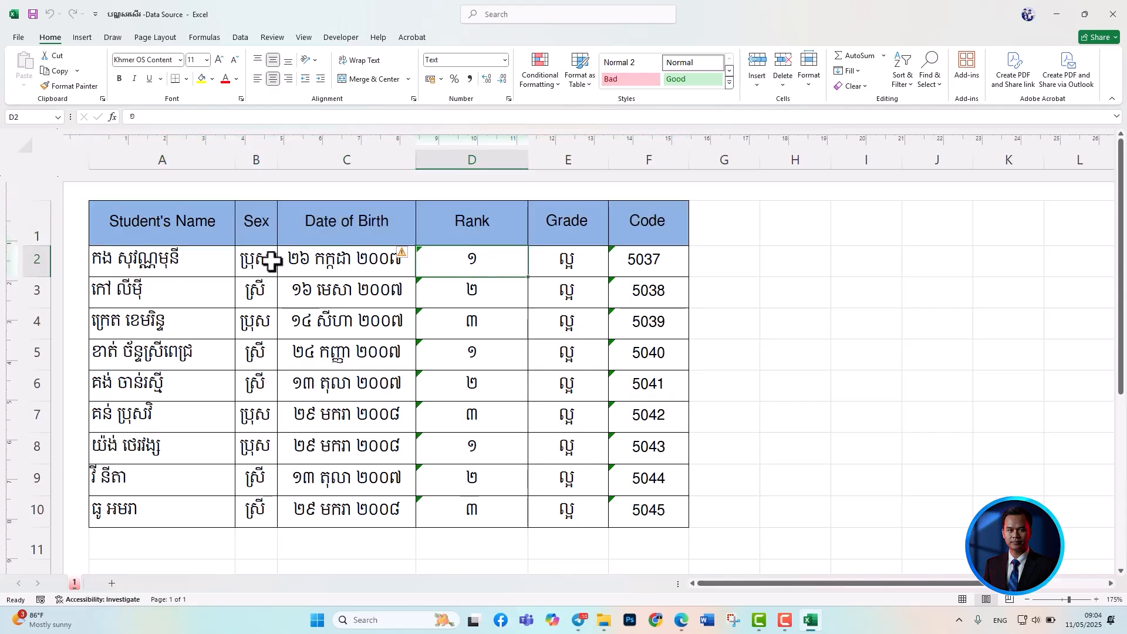
pyautogui.click(228, 229)
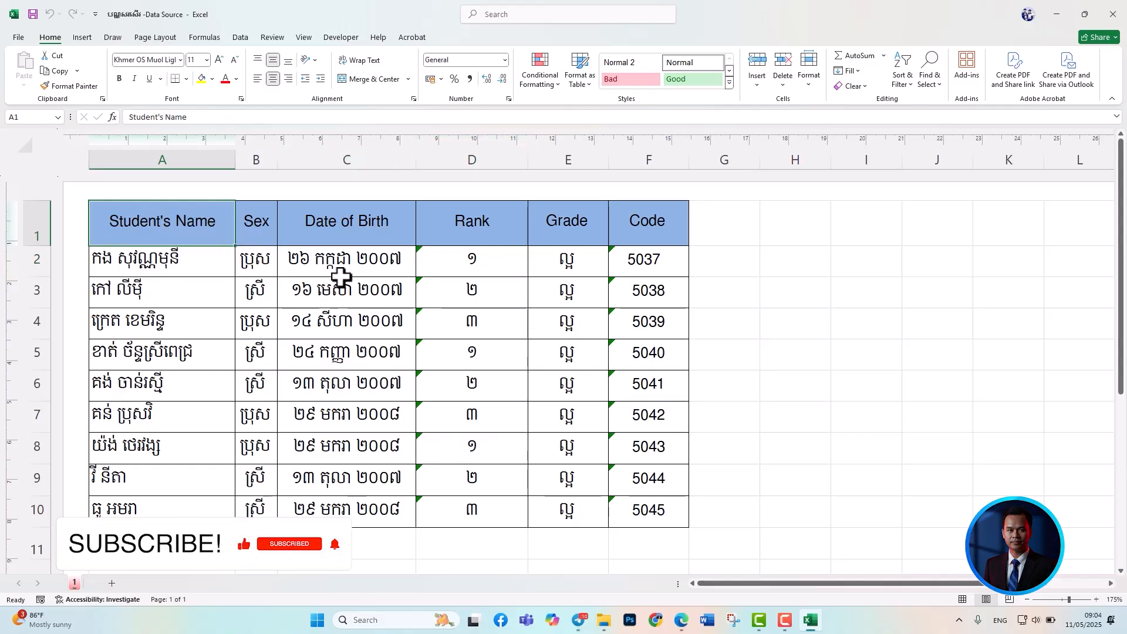
pyautogui.click(324, 227)
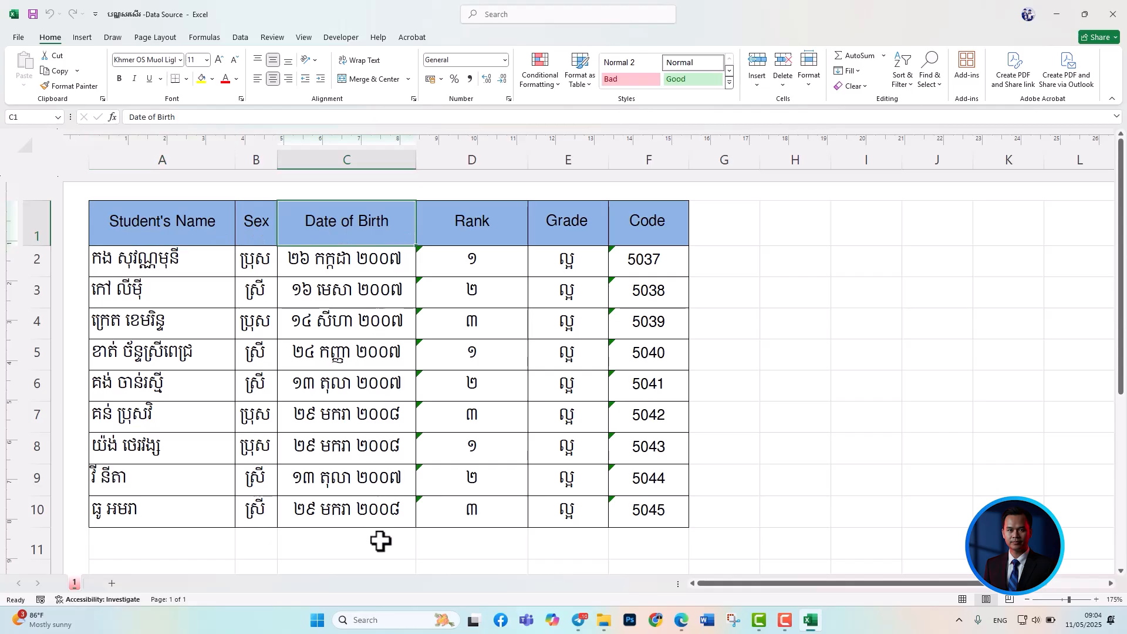
pyautogui.click(498, 221)
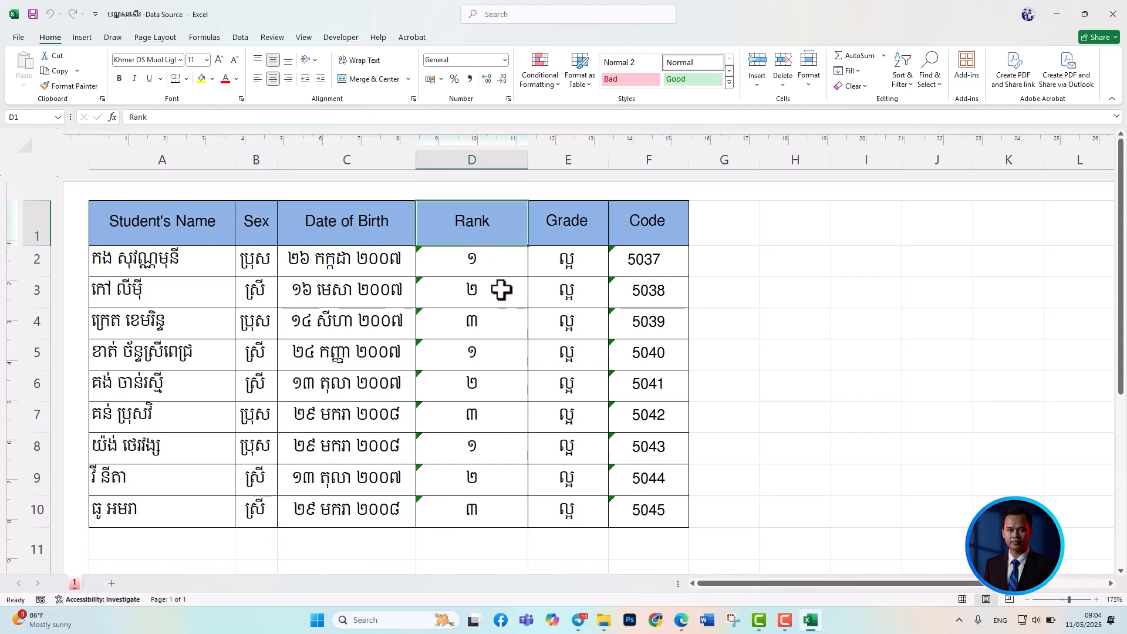
pyautogui.click(586, 221)
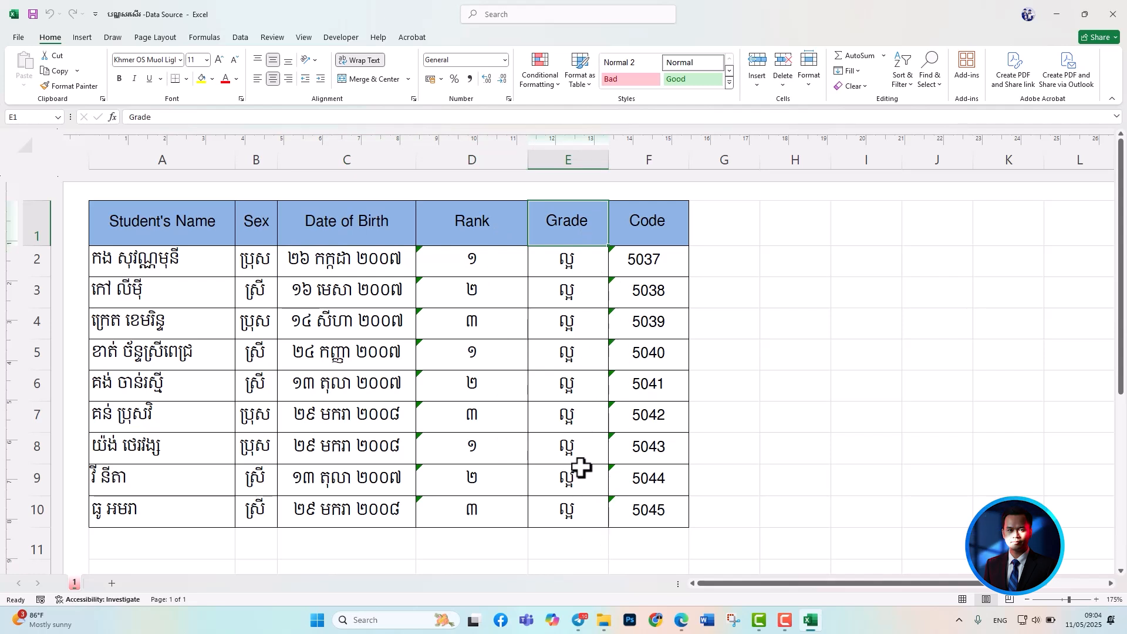
# Examine the Code column and the full student records in rows 2 to 10 of the table.
pyautogui.click(656, 229)
pyautogui.moveTo(667, 279); pyautogui.dragTo(675, 513)
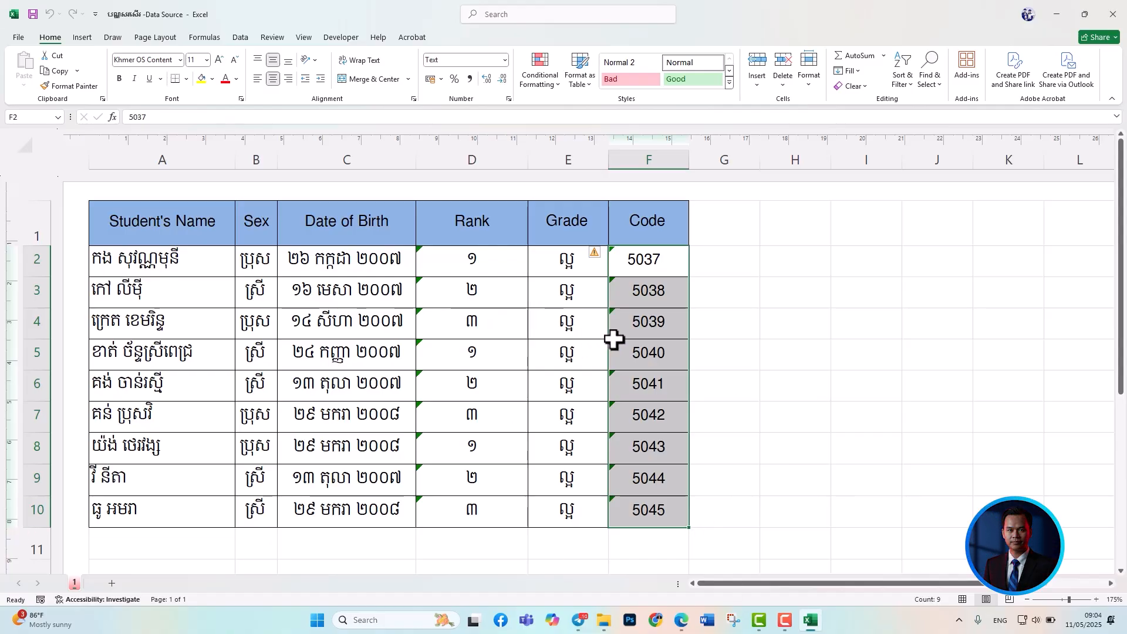
pyautogui.click(792, 234)
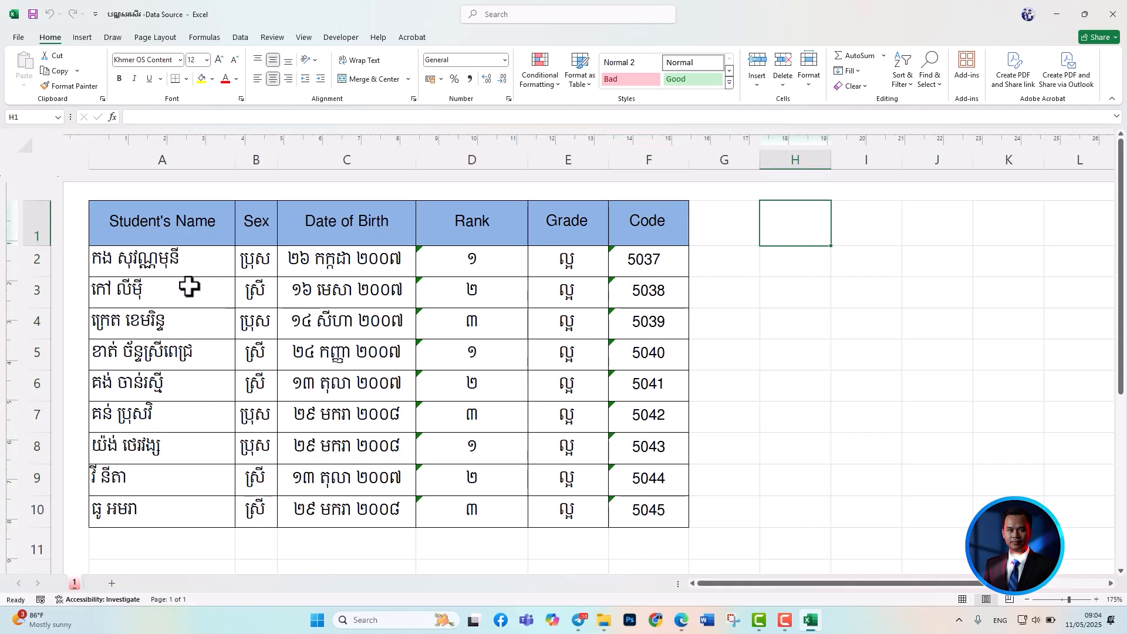
pyautogui.click(171, 259)
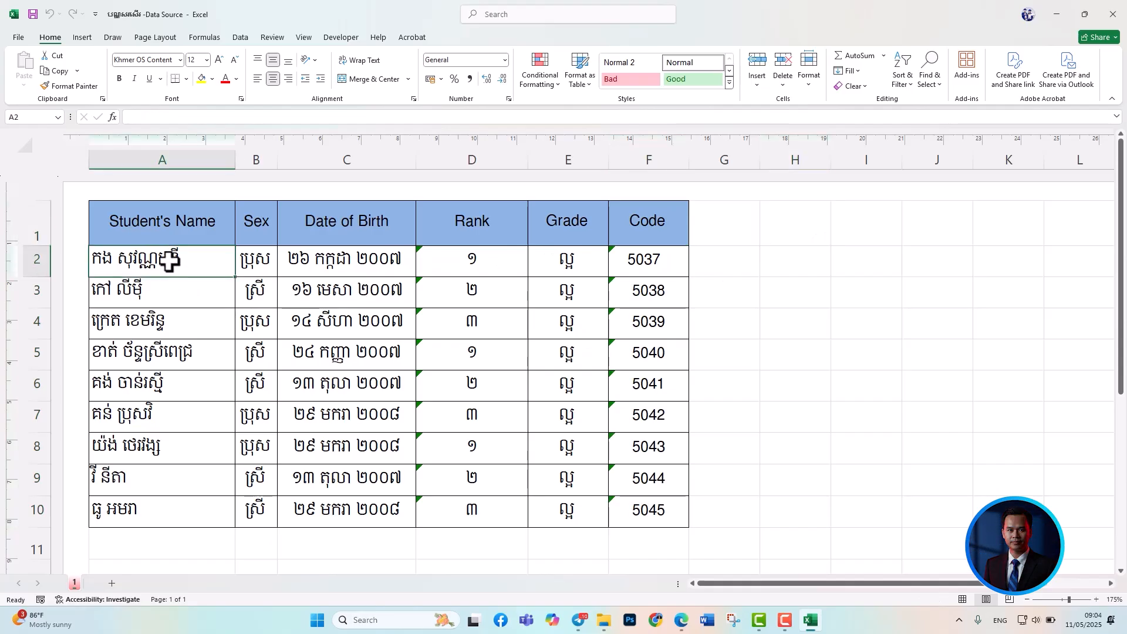
pyautogui.click(469, 55)
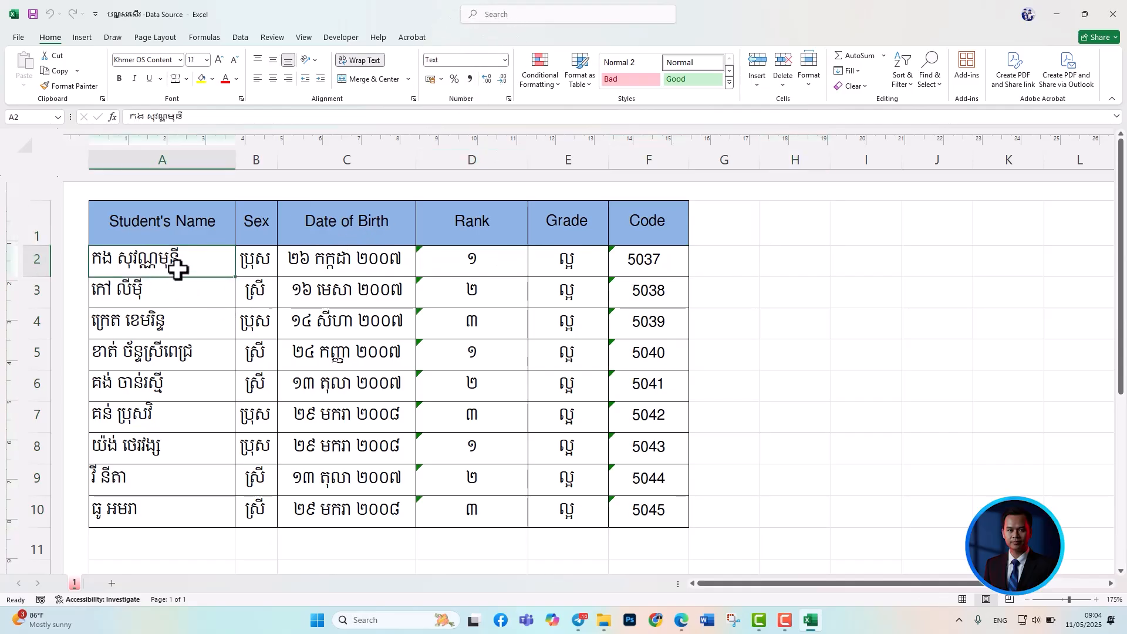
pyautogui.moveTo(176, 269); pyautogui.dragTo(658, 540)
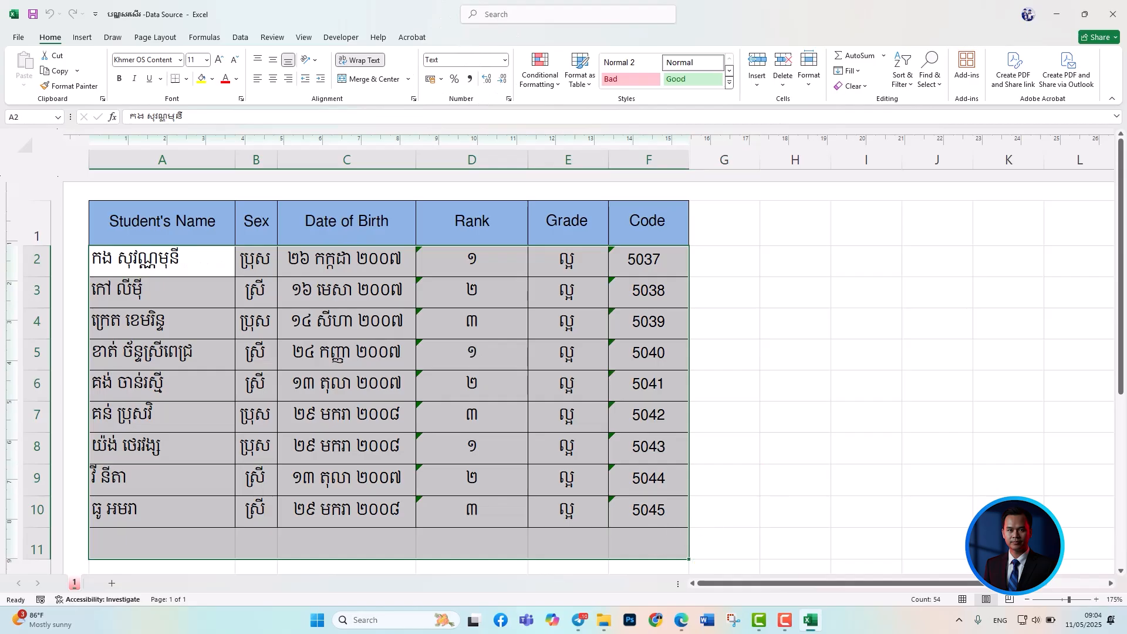
# Close the Data Source workbook with its changes saved, and open the certificate Form document in Word.
pyautogui.click(1114, 12)
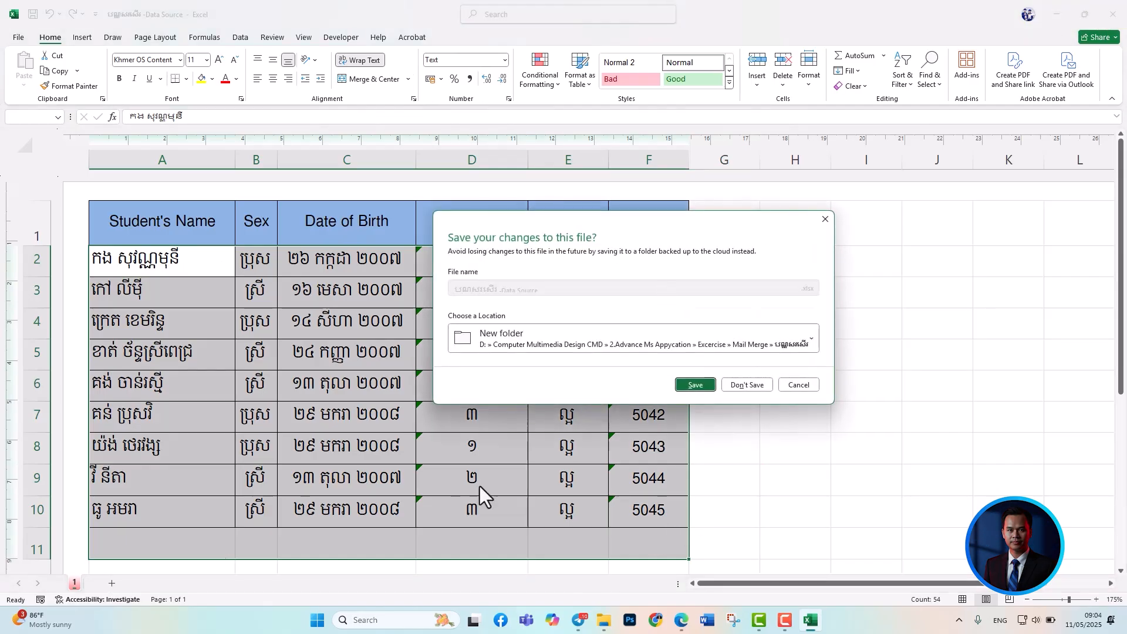
pyautogui.click(696, 385)
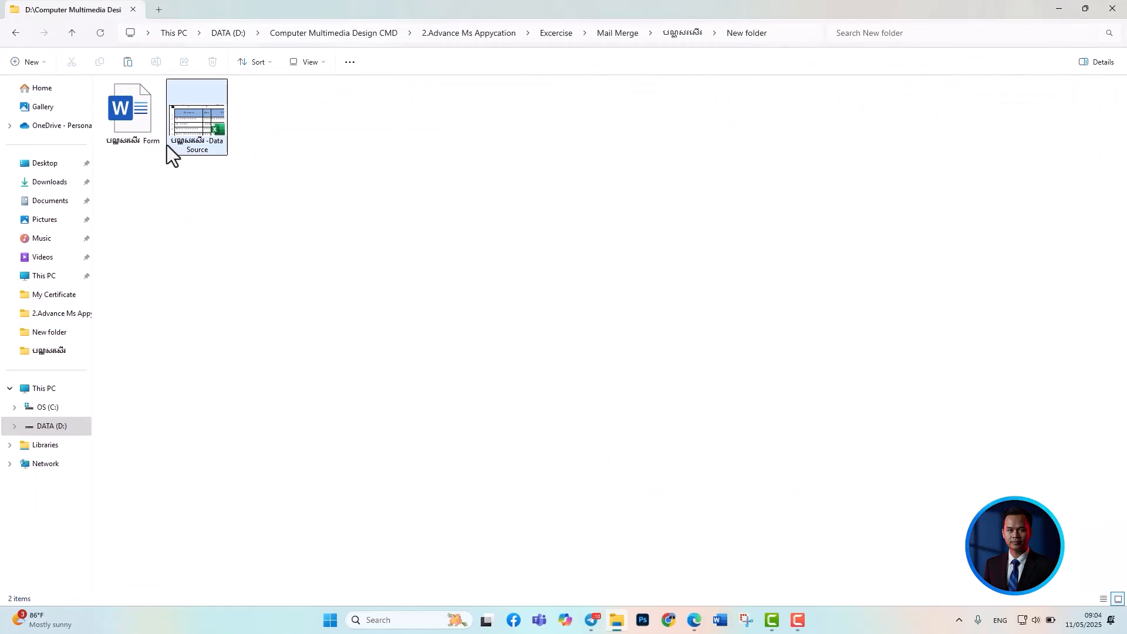
pyautogui.doubleClick(140, 124)
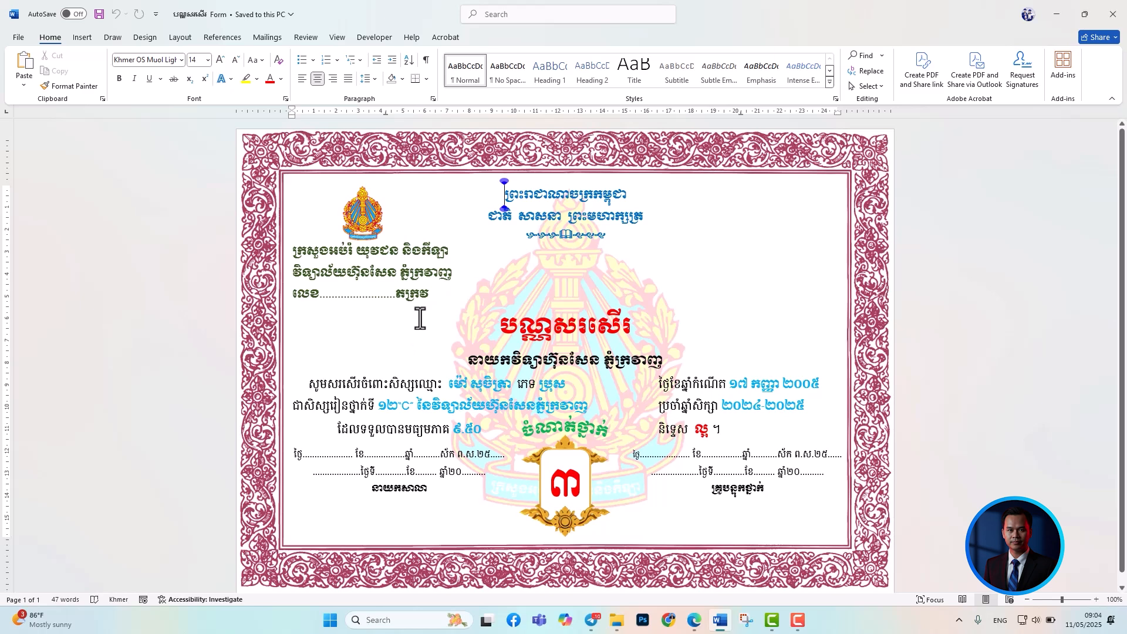
# Copy the path of the folder holding the Form and Data Source files in File Explorer, and return to the Word certificate.
pyautogui.click(617, 620)
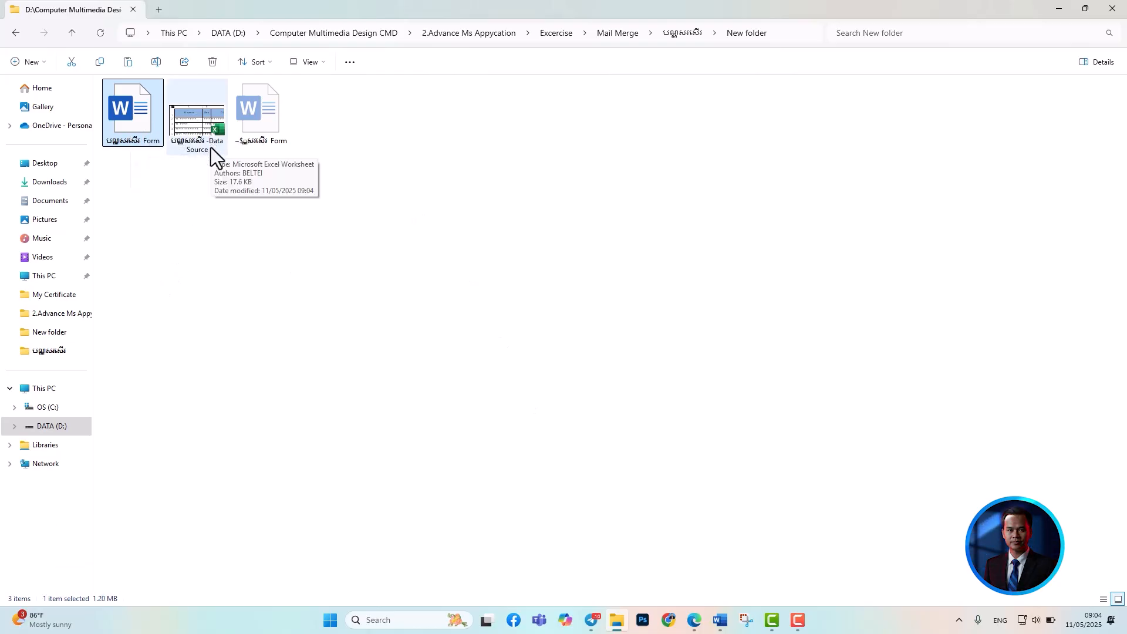
pyautogui.click(197, 117)
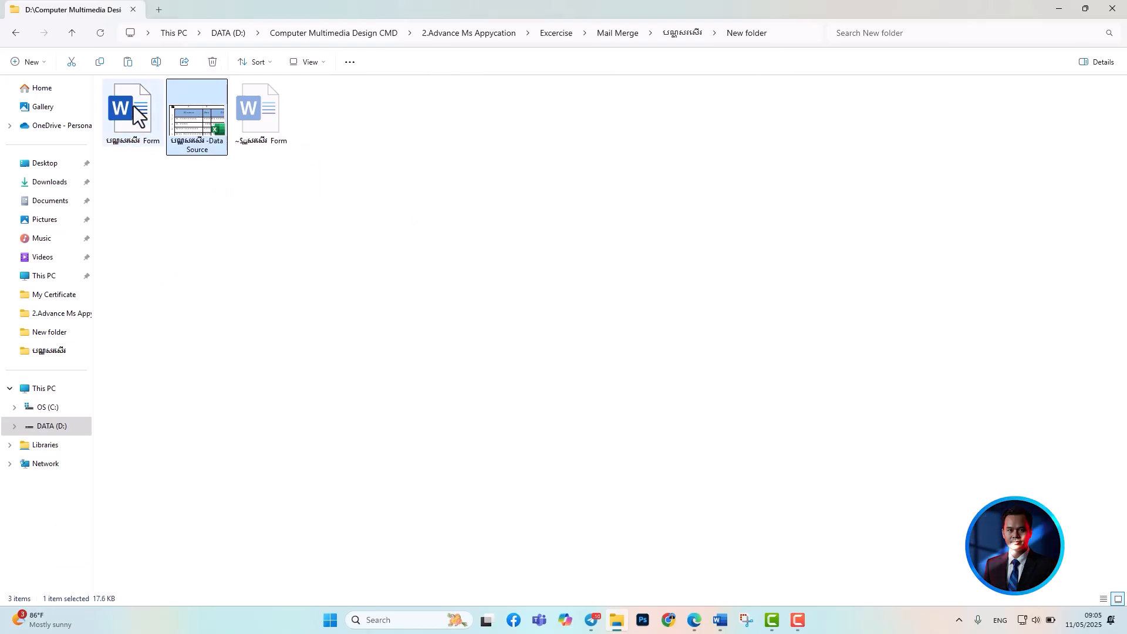
pyautogui.click(129, 126)
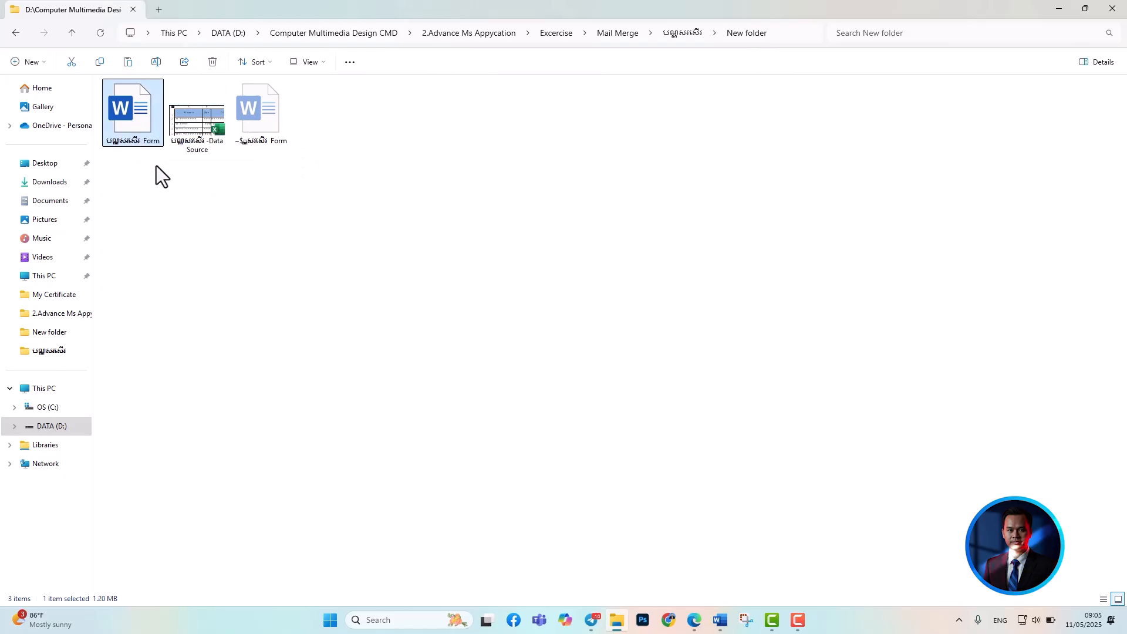
pyautogui.moveTo(182, 129)
pyautogui.mouseDown()
pyautogui.moveTo(189, 117)
pyautogui.moveTo(136, 121)
pyautogui.moveTo(115, 94)
pyautogui.moveTo(130, 110)
pyautogui.moveTo(203, 125)
pyautogui.moveTo(110, 121)
pyautogui.moveTo(144, 150)
pyautogui.moveTo(188, 141)
pyautogui.mouseUp()
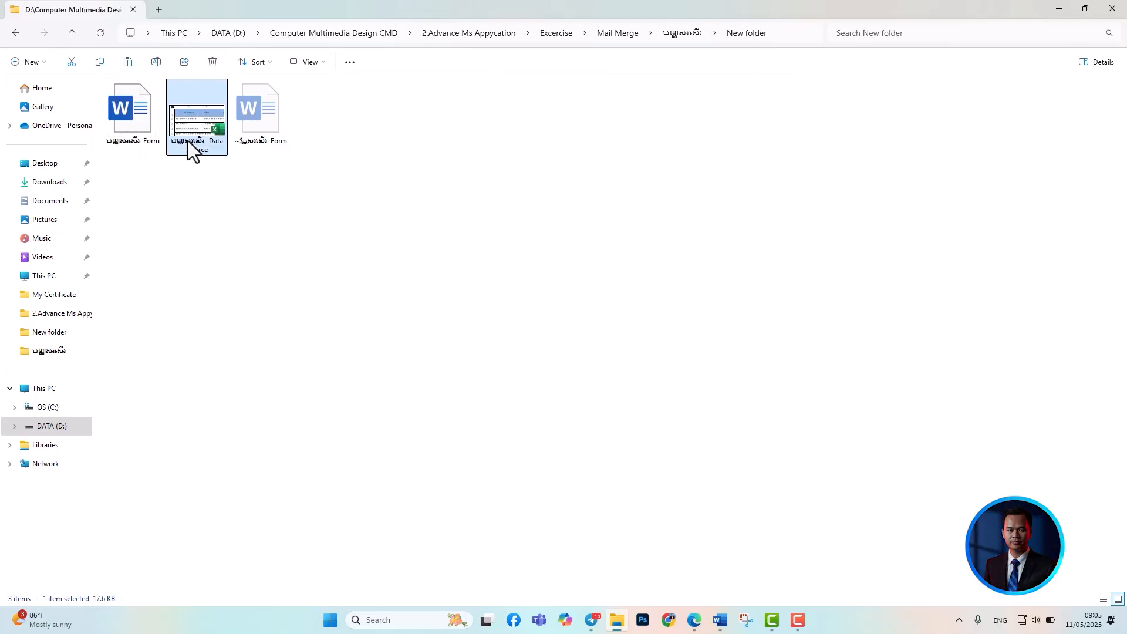
pyautogui.click(361, 245)
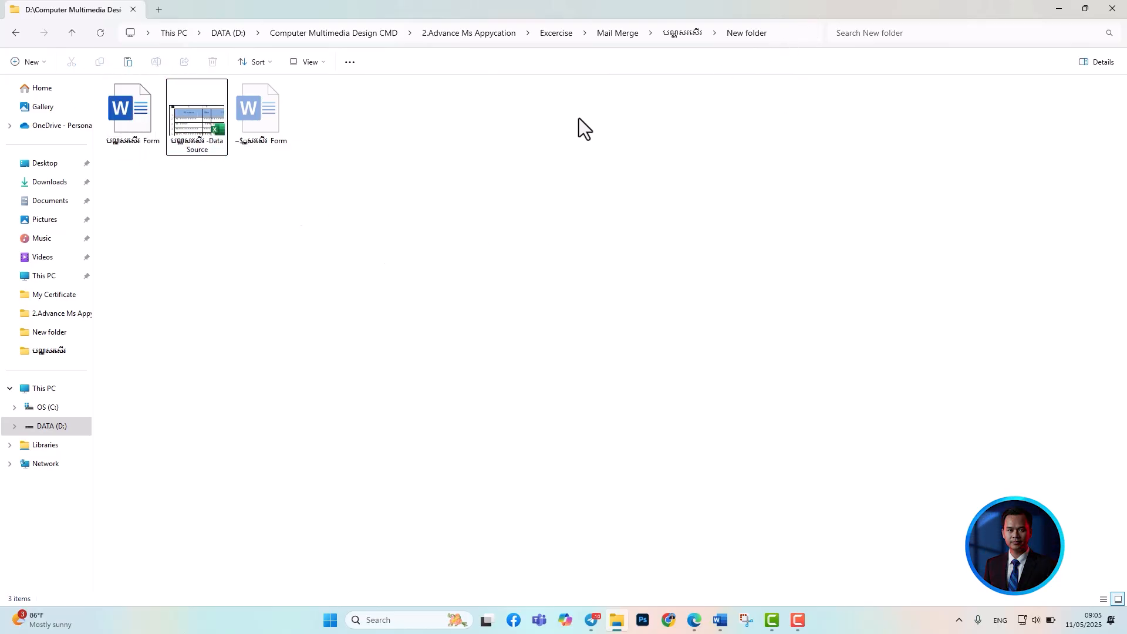
pyautogui.click(794, 29)
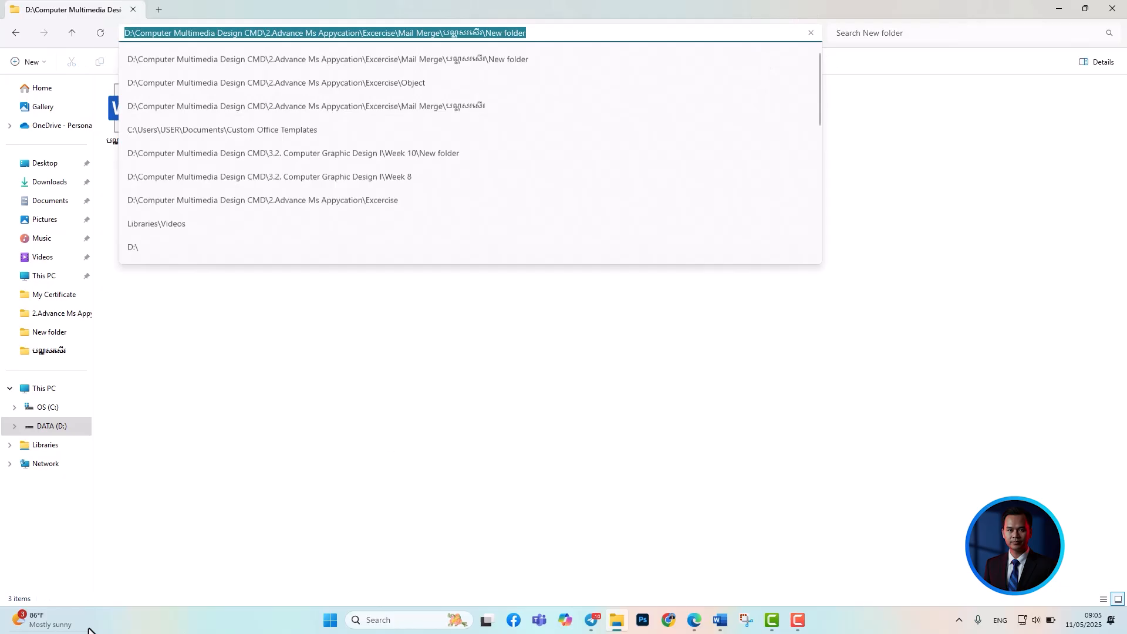
pyautogui.click(523, 422)
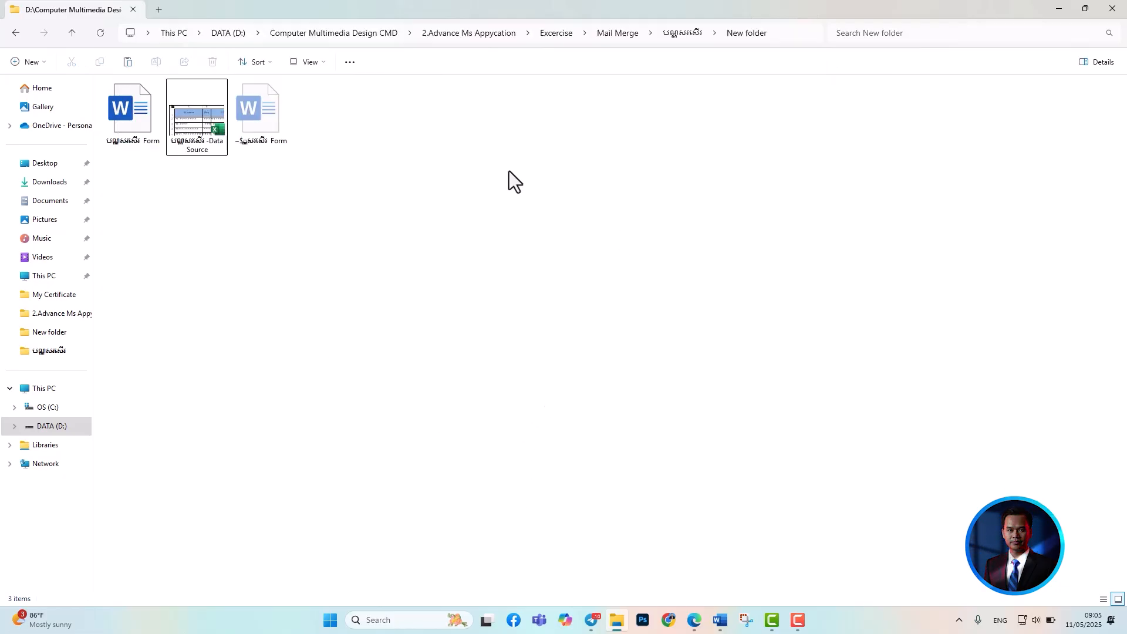
pyautogui.click(786, 31)
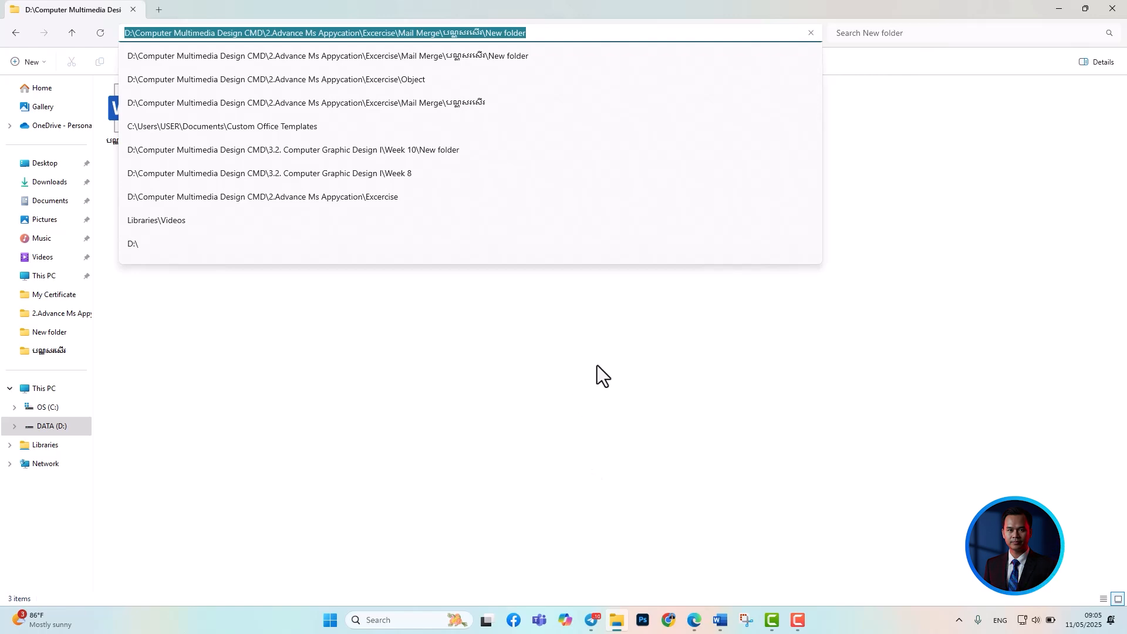
pyautogui.click(666, 374)
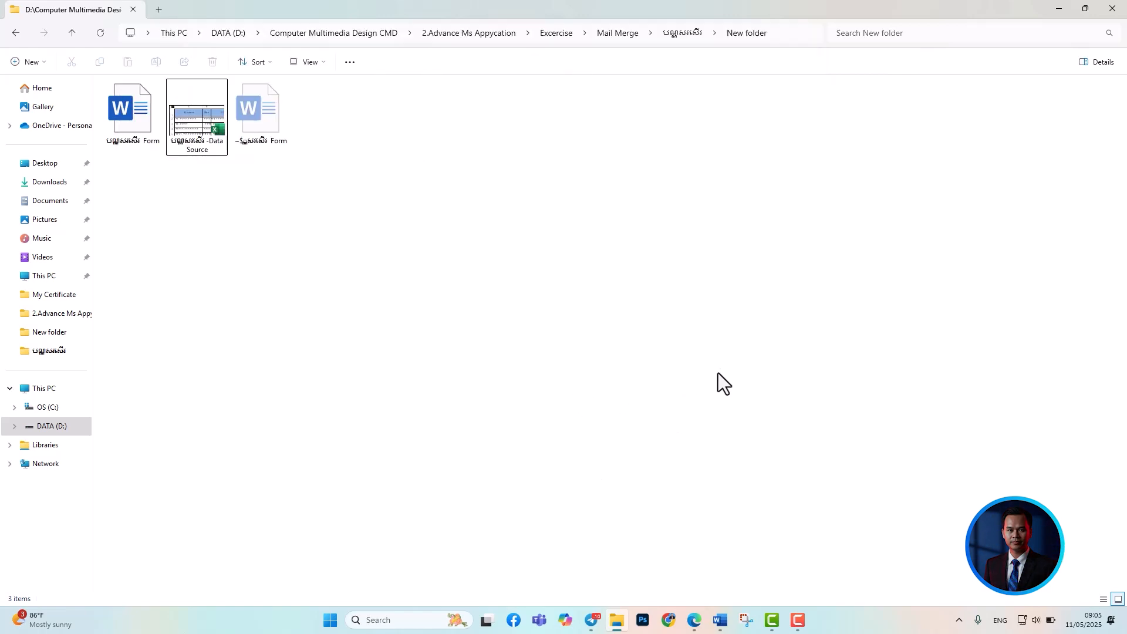
pyautogui.click(719, 622)
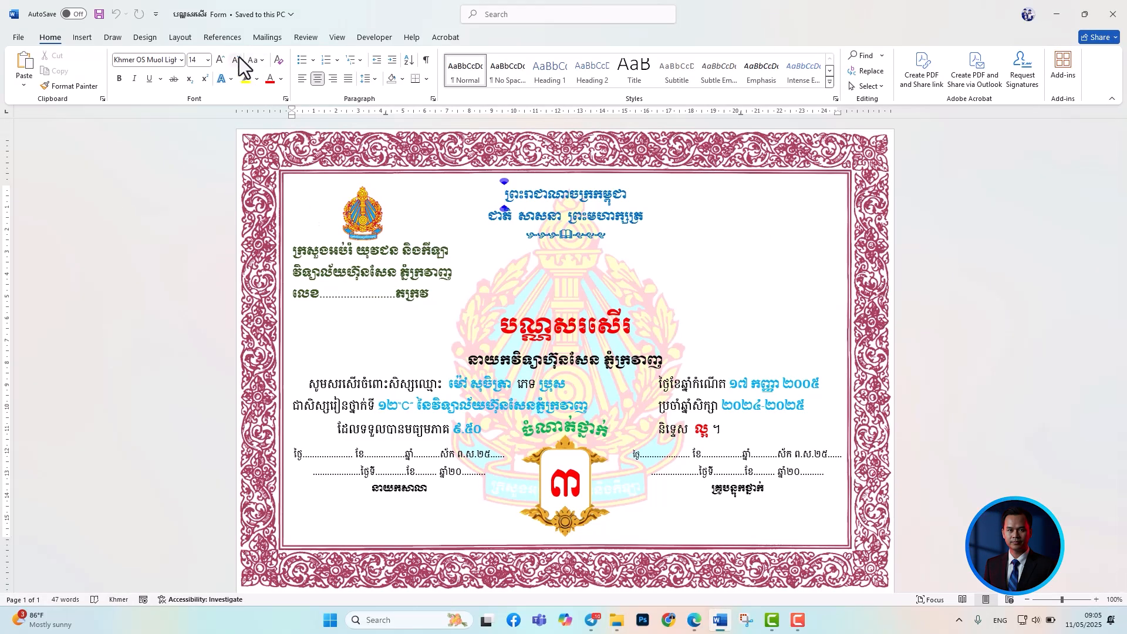
# Connect the existing Data Source workbook from the copied folder path as the mail merge recipient list, using sheet 1 with first-row column headers.
pyautogui.click(265, 37)
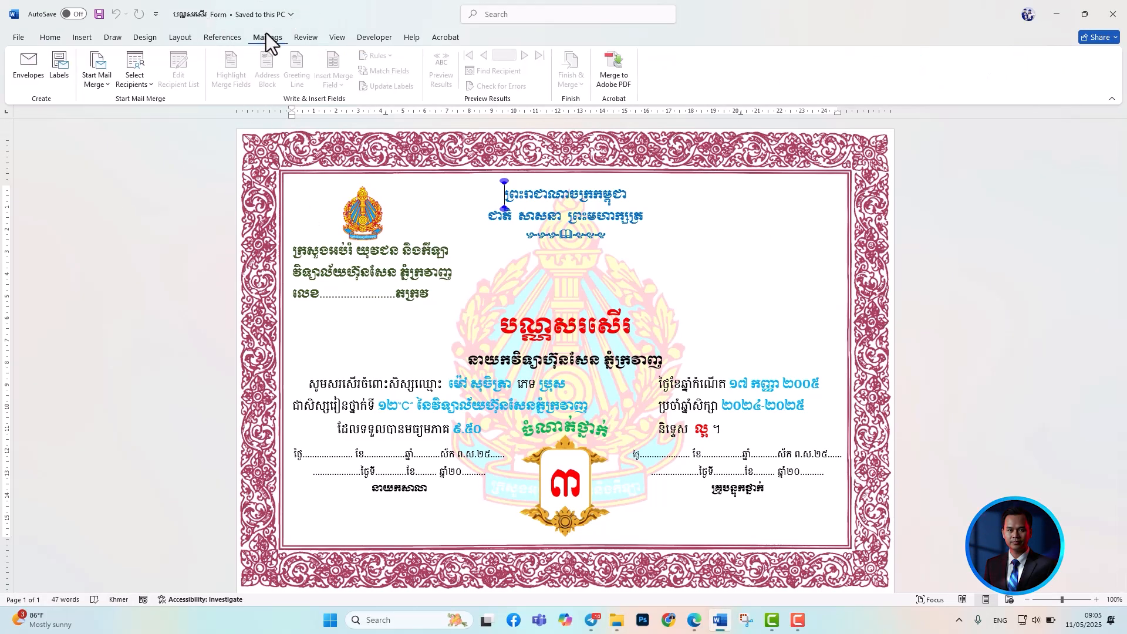
pyautogui.click(146, 79)
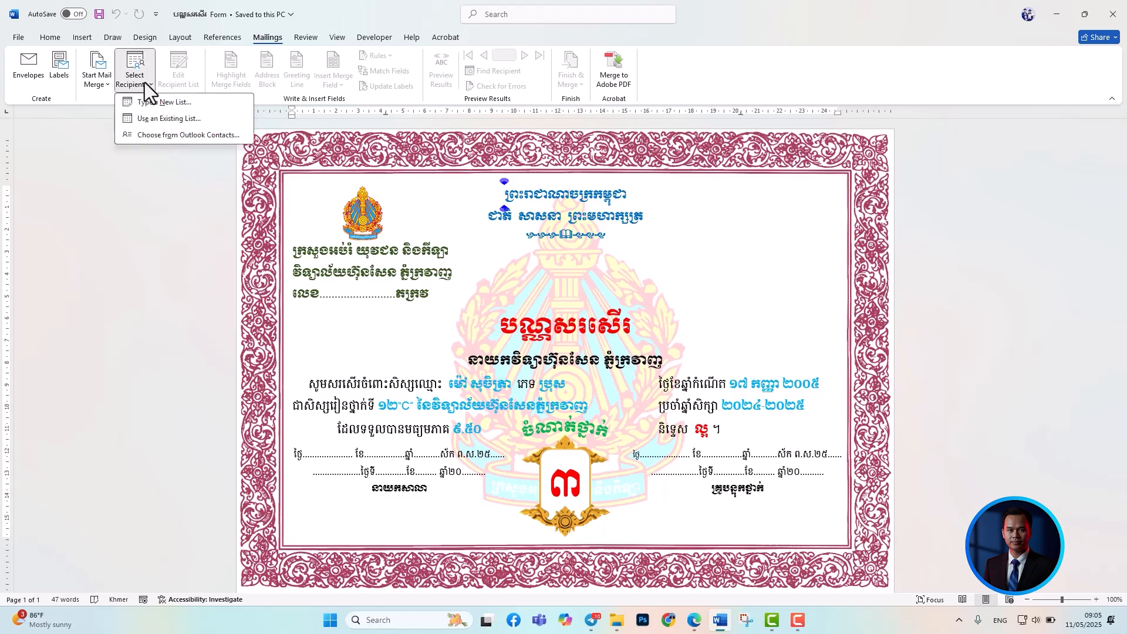
pyautogui.click(154, 117)
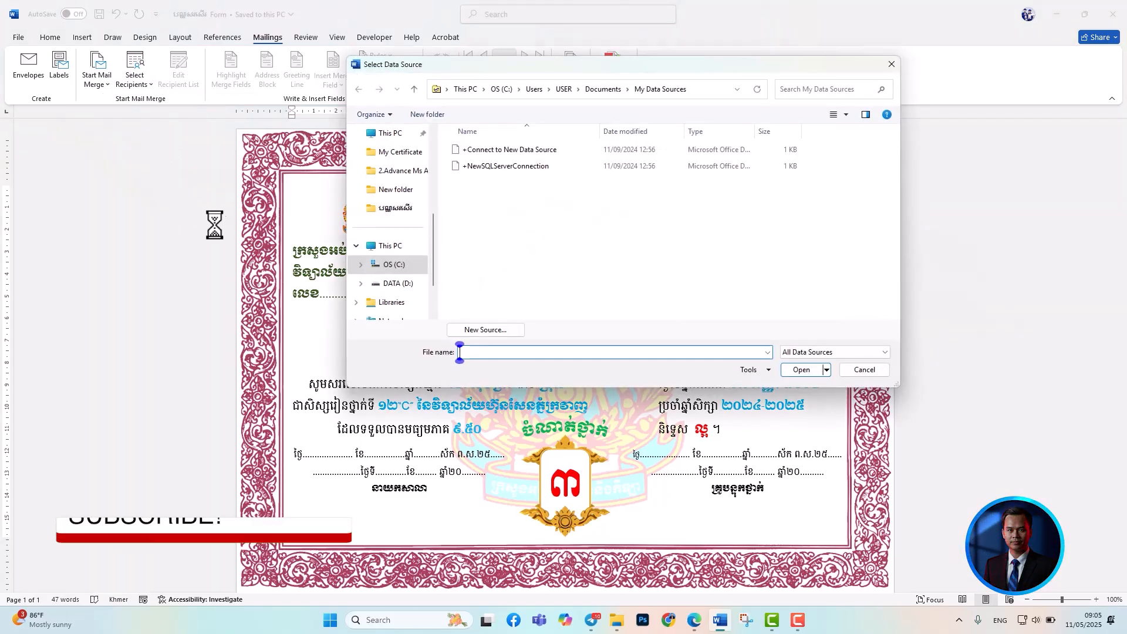
pyautogui.click(699, 88)
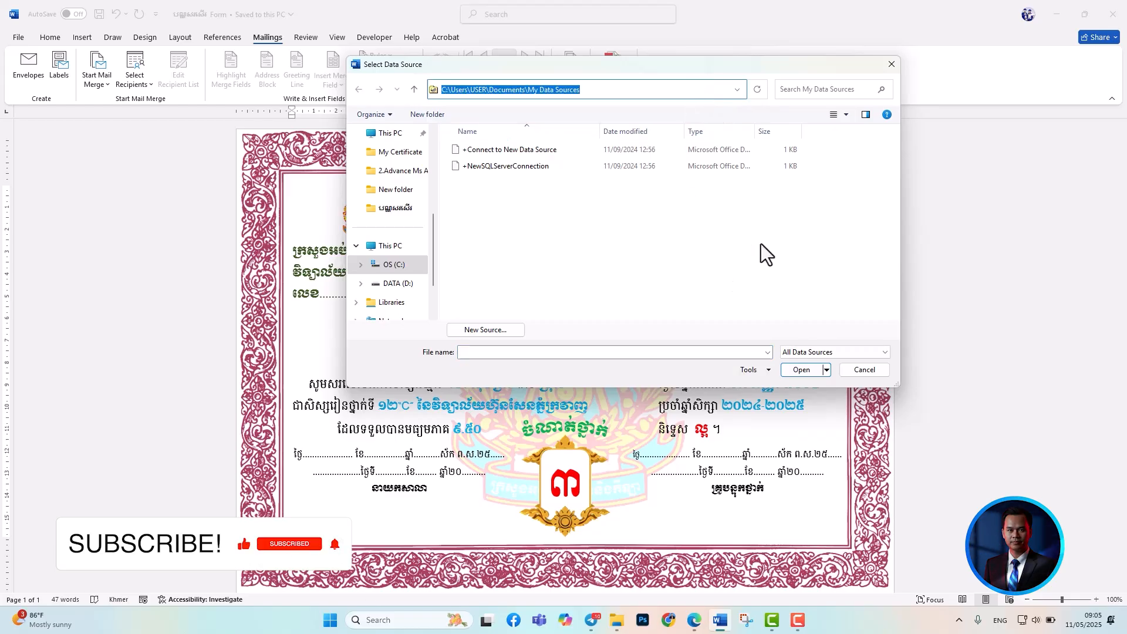
pyautogui.hotkey('ctrl', 'v')
pyautogui.press('Return')
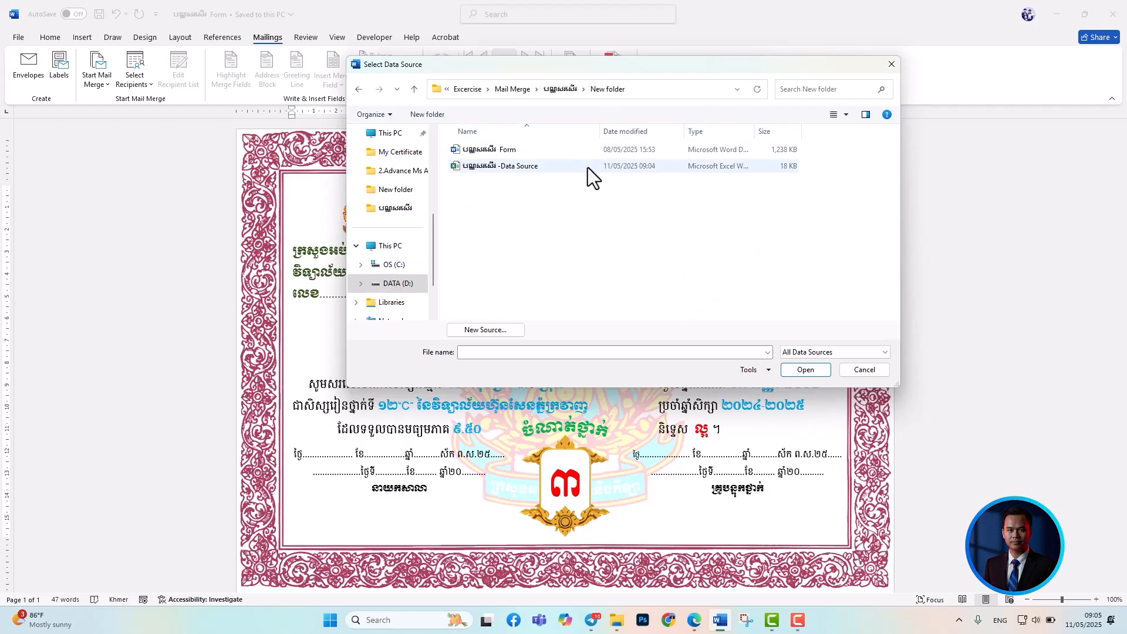
pyautogui.click(485, 167)
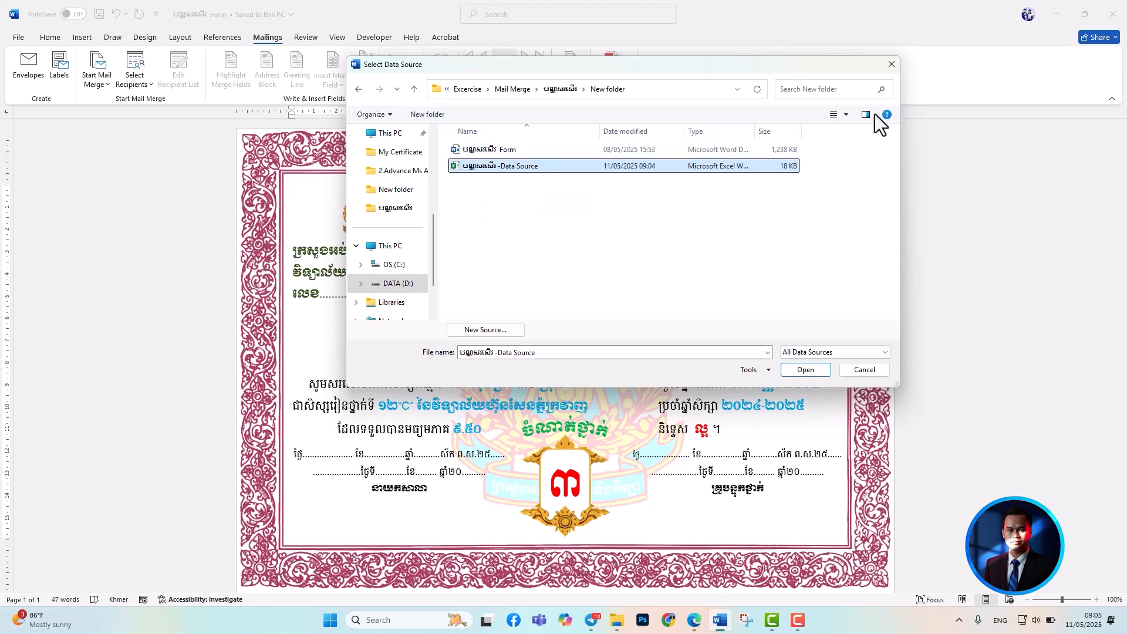
pyautogui.click(810, 371)
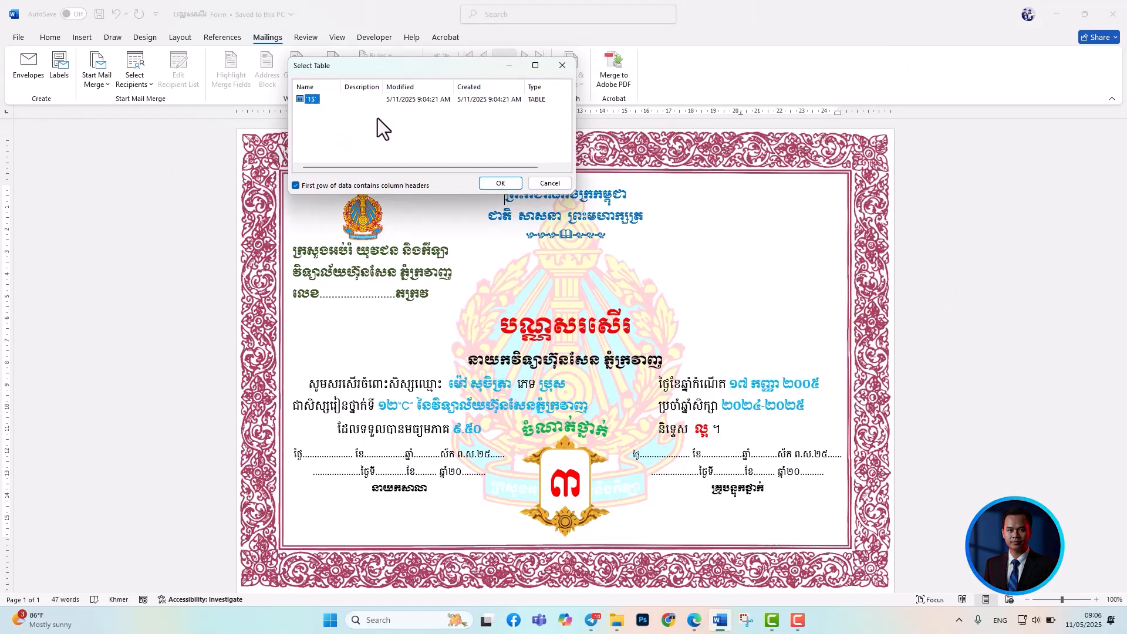
pyautogui.click(503, 182)
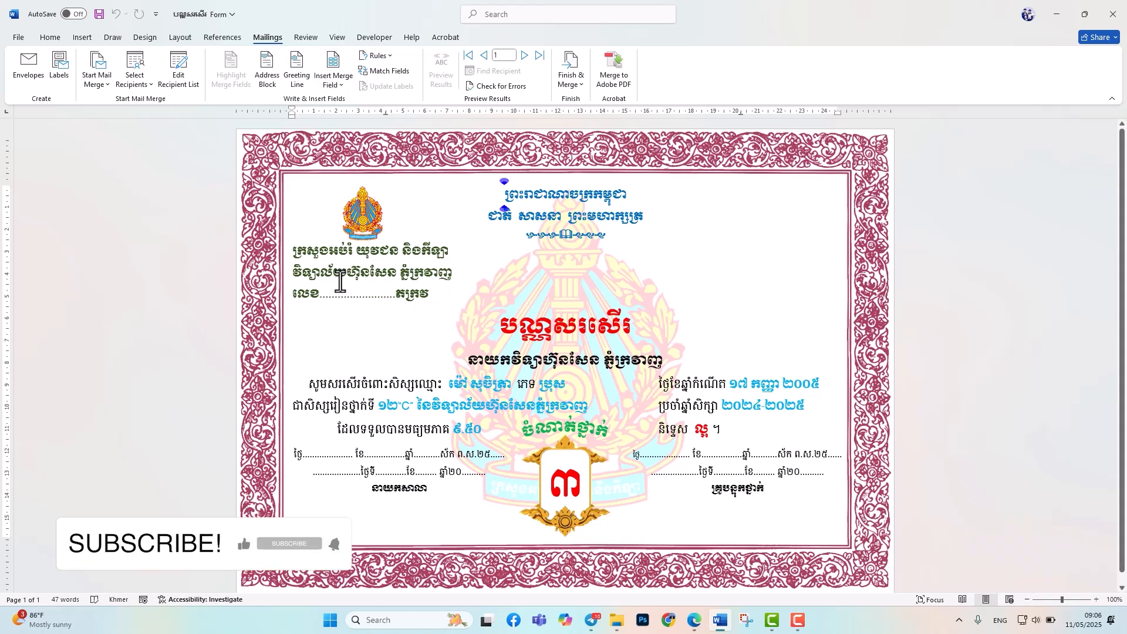
# Replace the dotted line in the certificate's number entry with the Code merge field.
pyautogui.click(326, 294)
pyautogui.moveTo(336, 291)
pyautogui.mouseDown()
pyautogui.moveTo(452, 292)
pyautogui.moveTo(326, 297)
pyautogui.mouseUp()
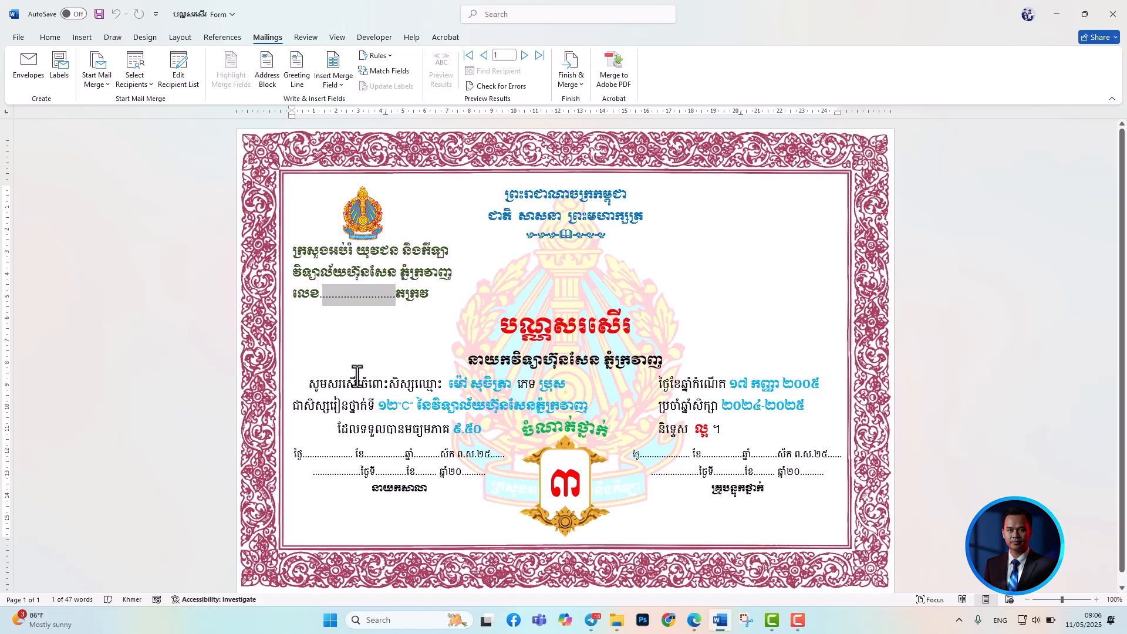
pyautogui.click(333, 86)
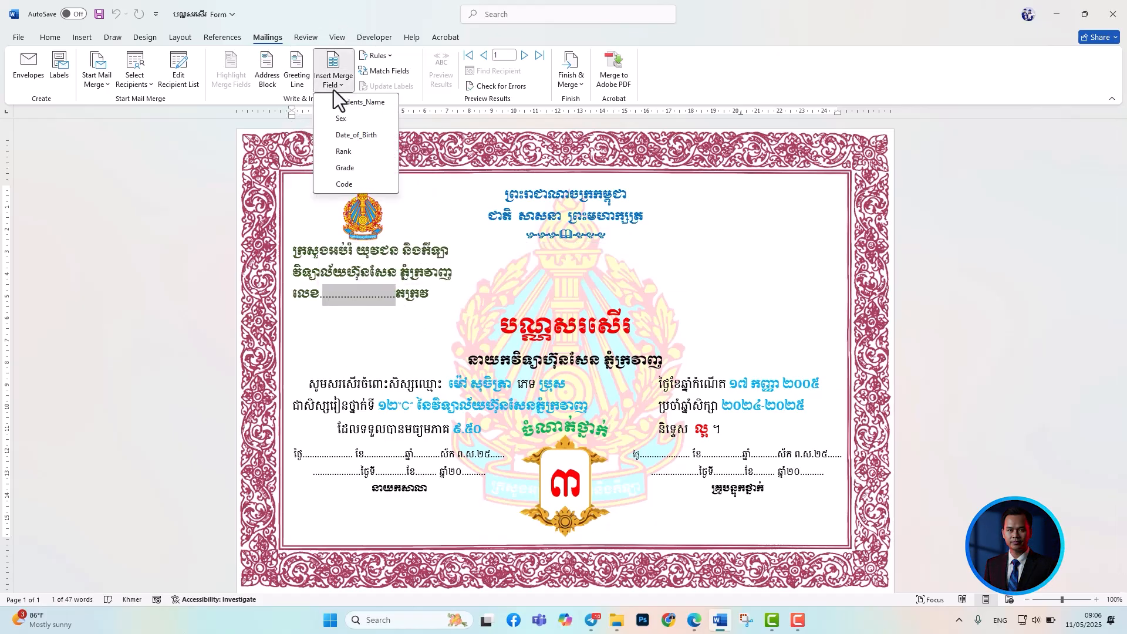
pyautogui.click(352, 186)
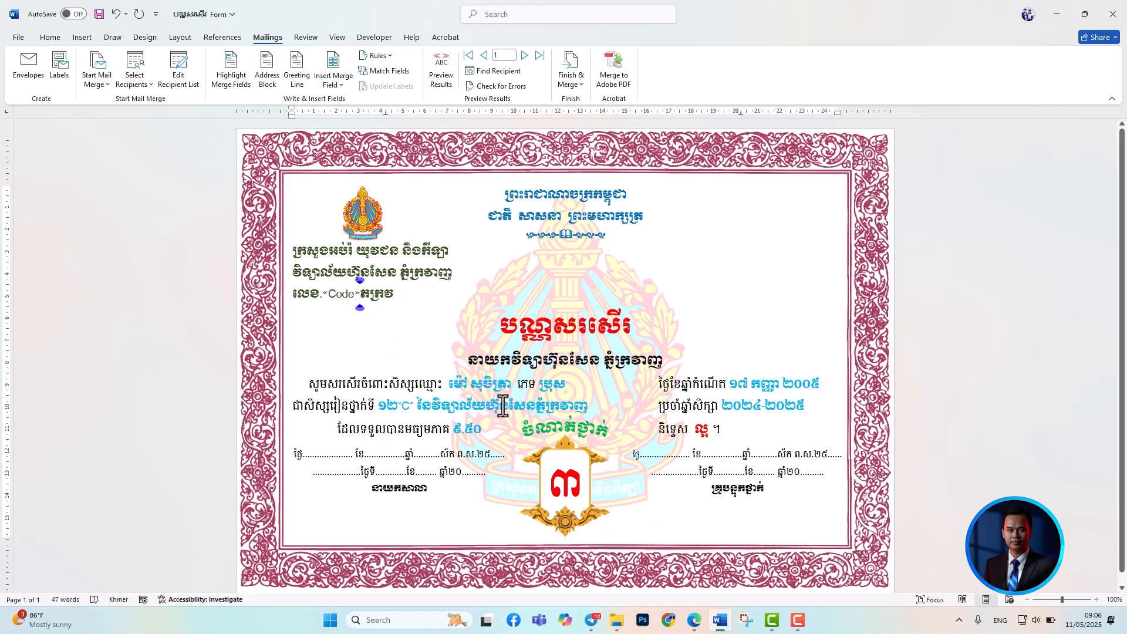
# Replace the sample student name on the certificate with the Students_Name merge field.
pyautogui.moveTo(517, 385); pyautogui.dragTo(453, 379)
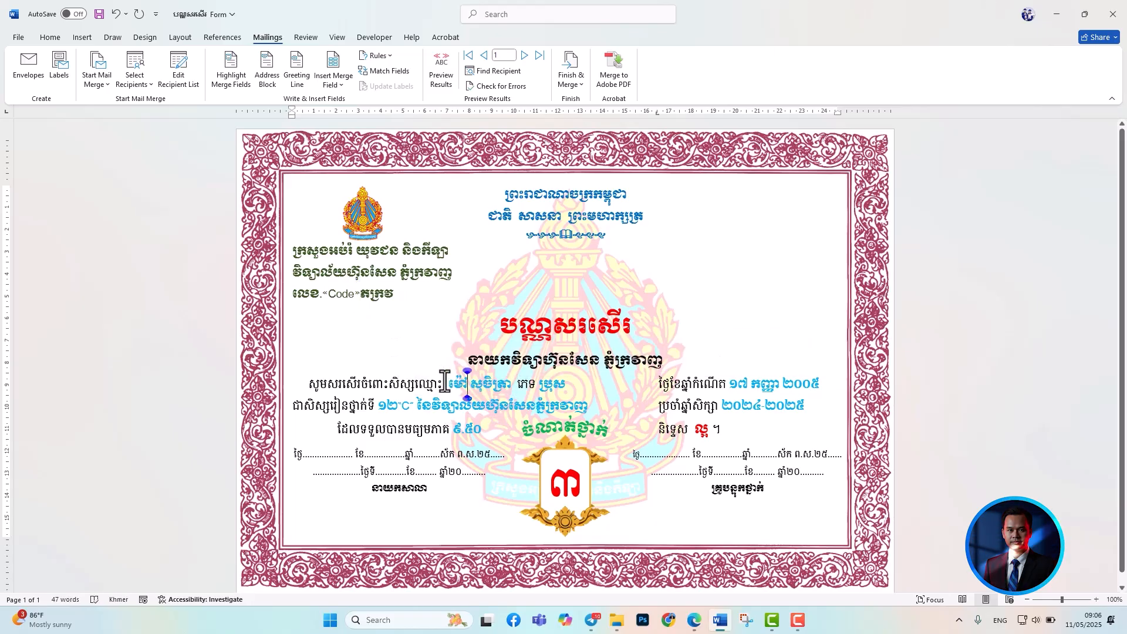
pyautogui.click(495, 383)
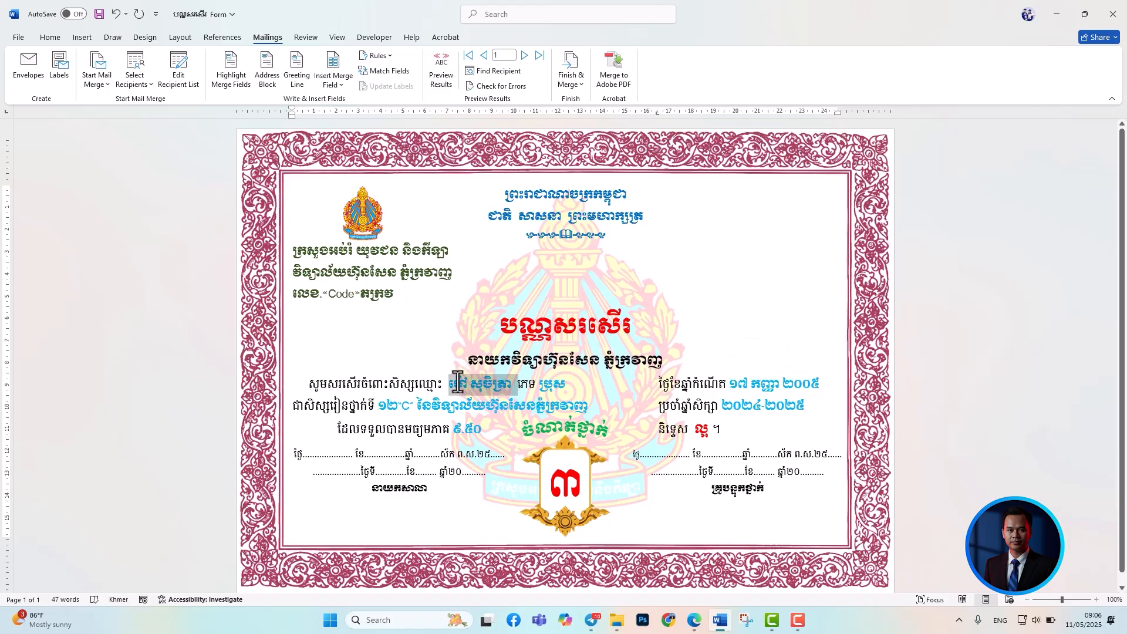
pyautogui.click(459, 384)
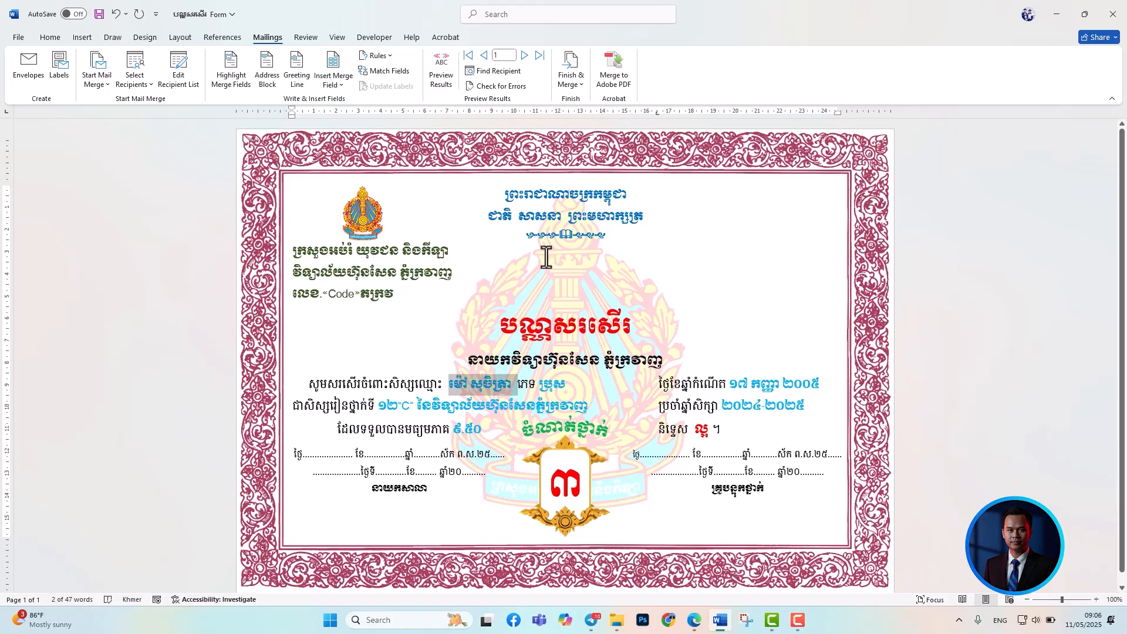
pyautogui.click(346, 73)
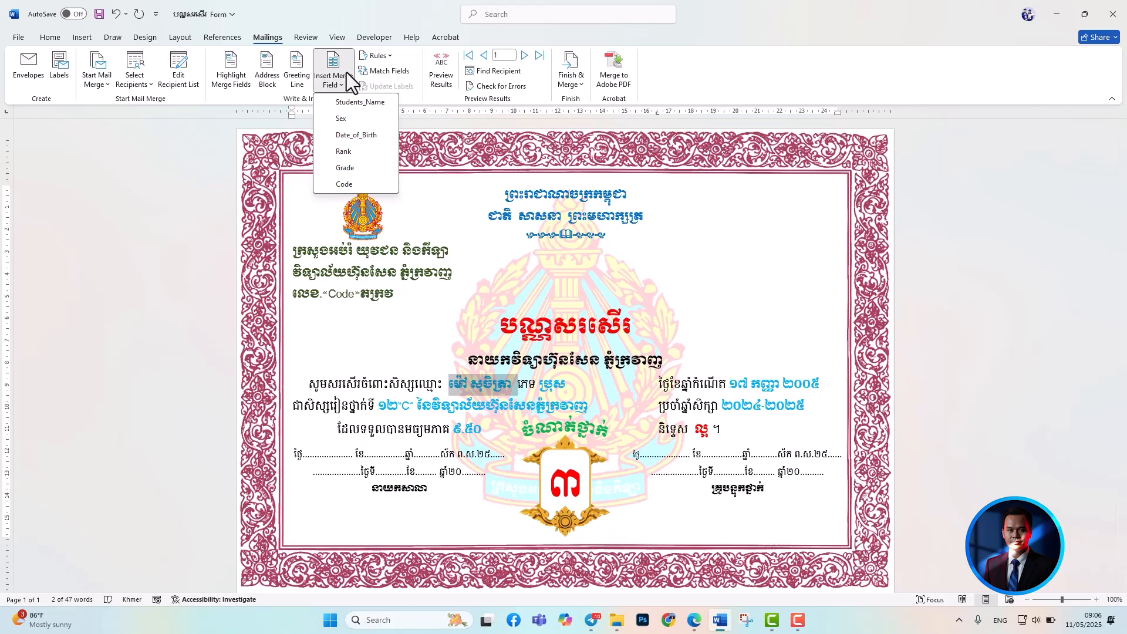
pyautogui.click(360, 101)
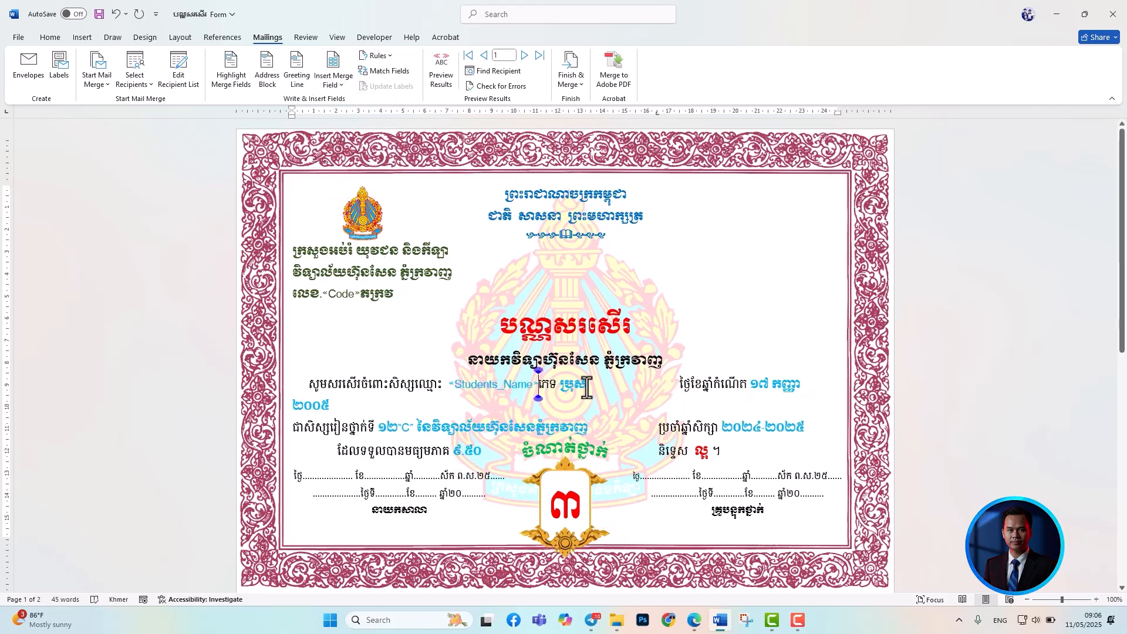
# Replace the certificate's sample sex and birth date with the Sex and Date_of_Birth merge fields.
pyautogui.moveTo(587, 387); pyautogui.dragTo(561, 384)
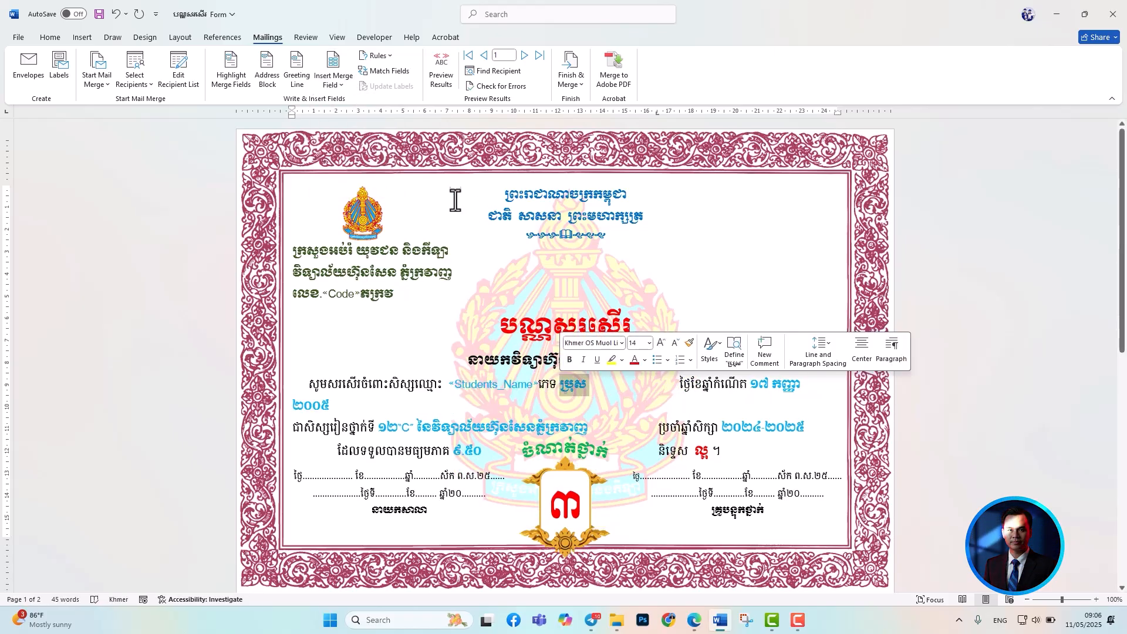
pyautogui.click(345, 81)
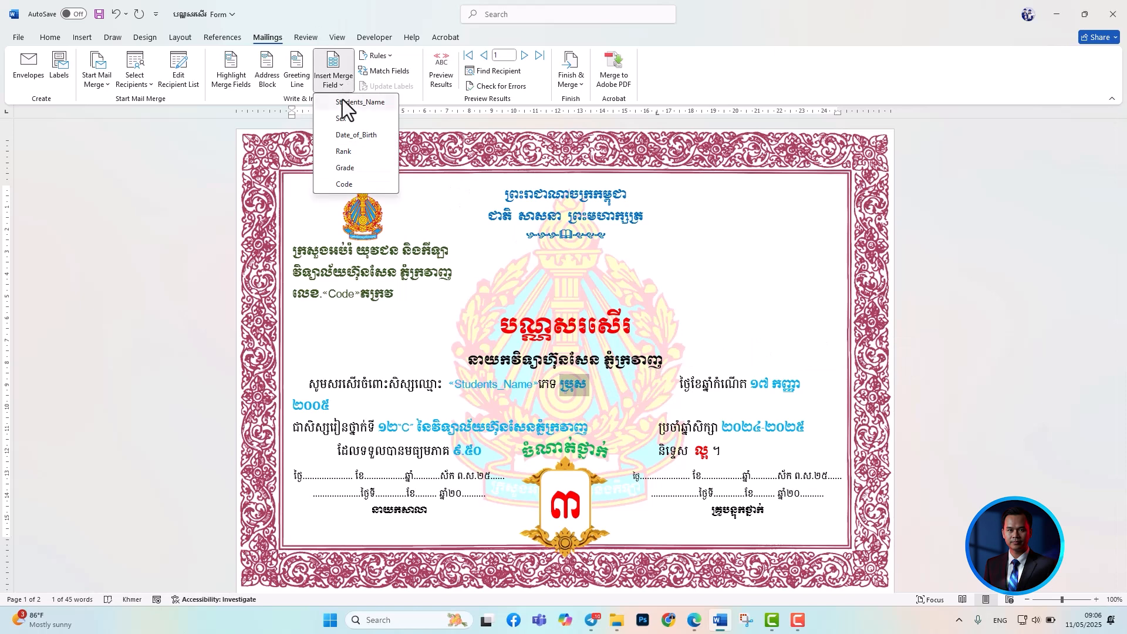
pyautogui.click(344, 119)
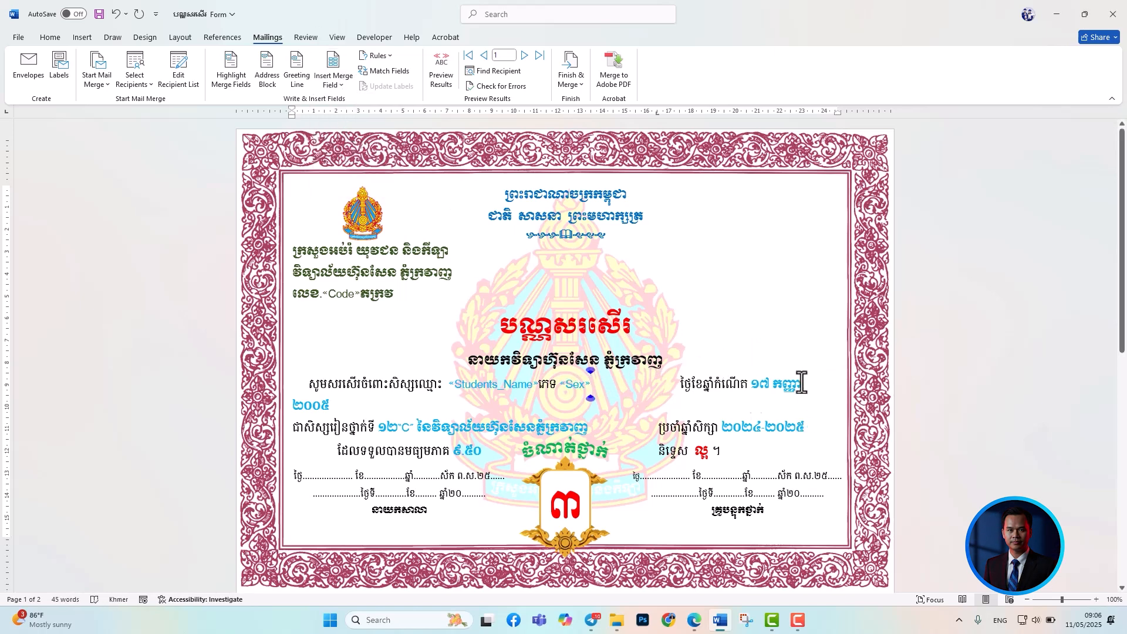
pyautogui.moveTo(339, 404); pyautogui.dragTo(691, 386)
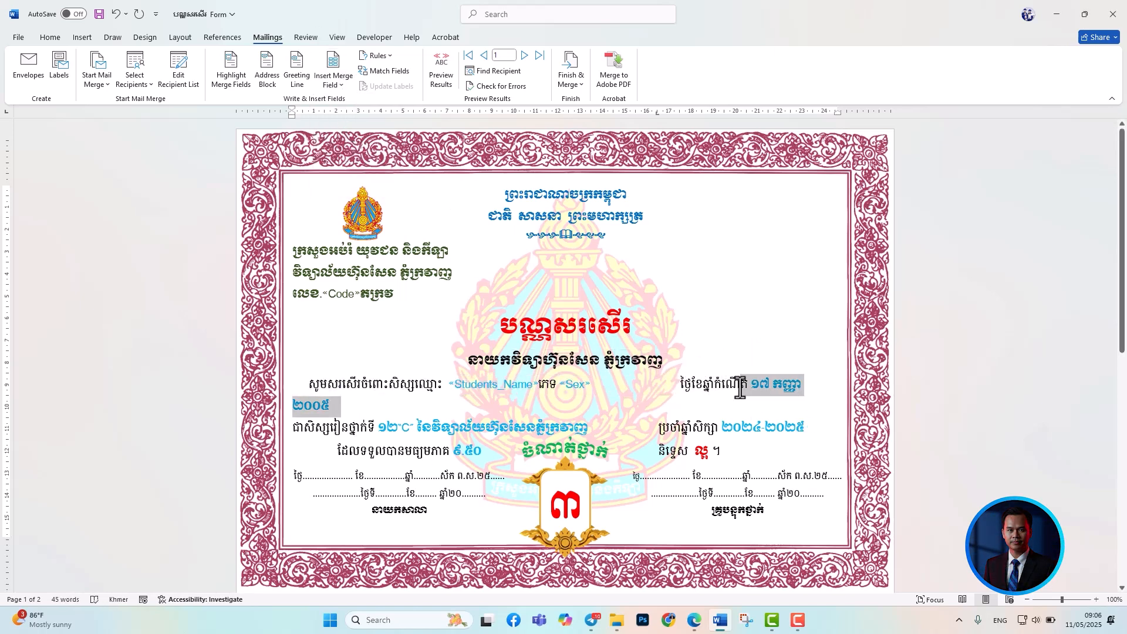
pyautogui.click(339, 81)
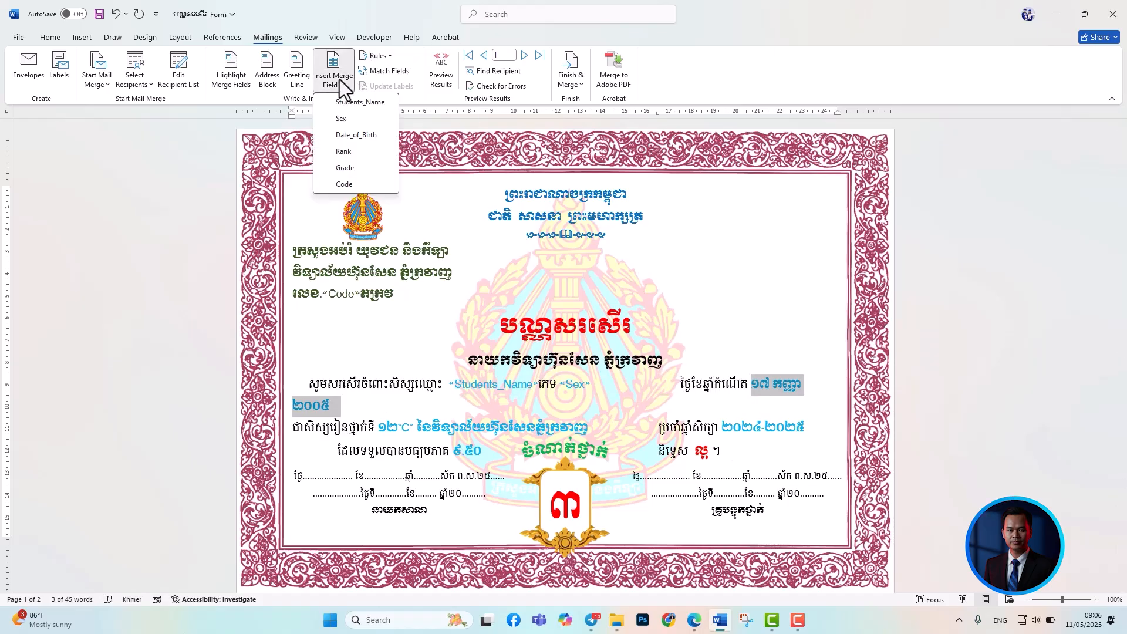
pyautogui.click(363, 136)
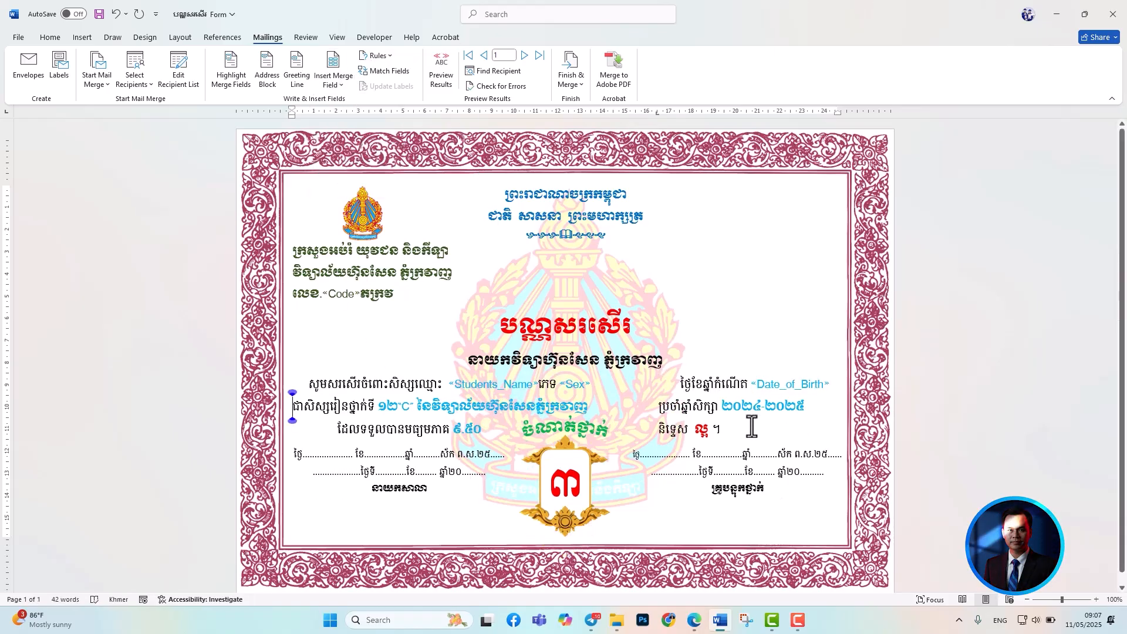
# Replace the sample grade with the Grade merge field and the number inside the gold frame with the Rank merge field.
pyautogui.moveTo(712, 430)
pyautogui.mouseDown()
pyautogui.moveTo(659, 430)
pyautogui.moveTo(696, 430)
pyautogui.mouseUp()
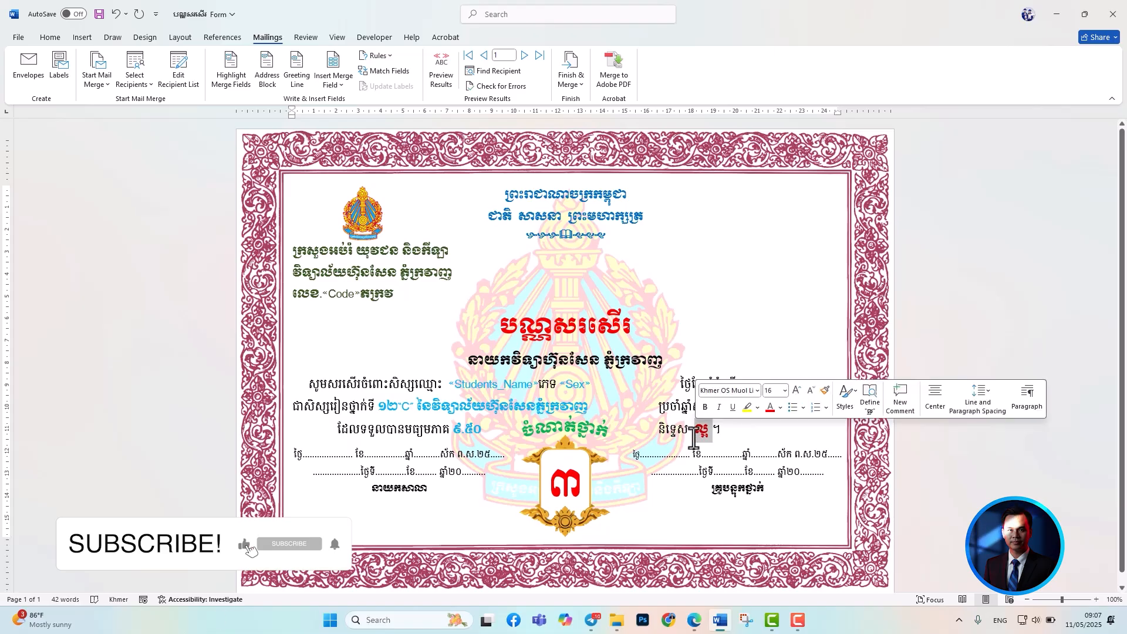
pyautogui.click(341, 82)
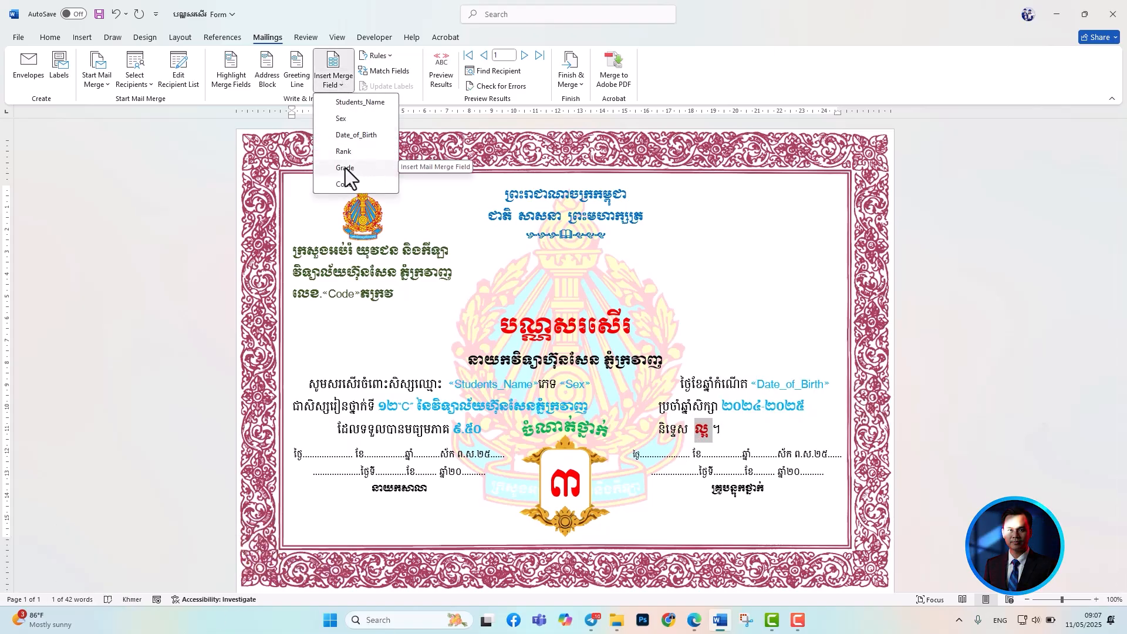
pyautogui.click(345, 169)
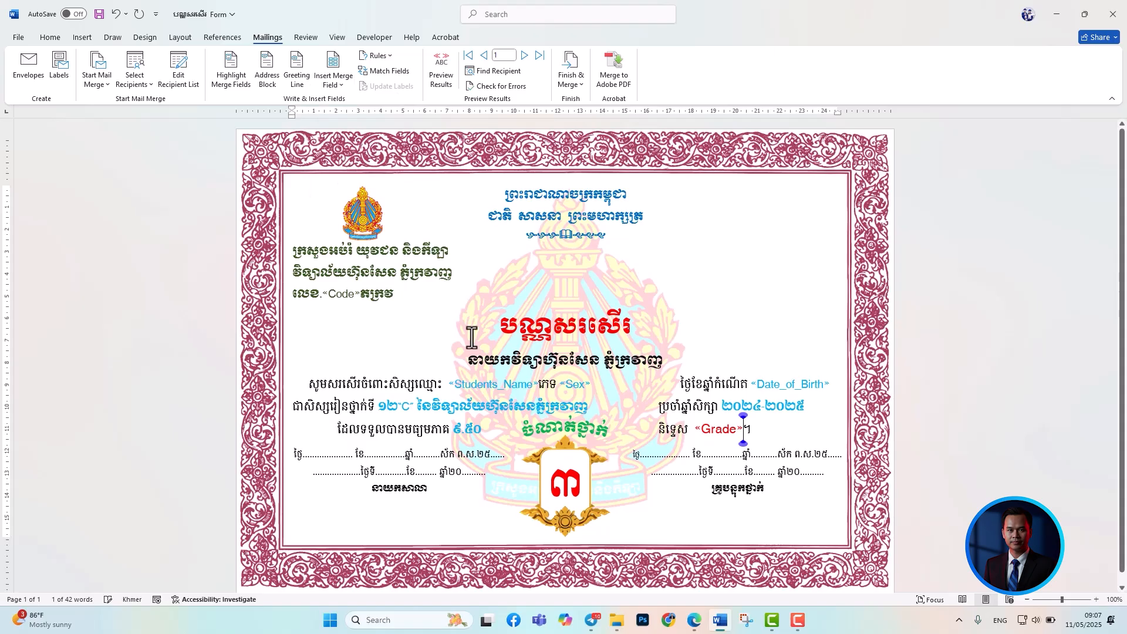
pyautogui.click(590, 485)
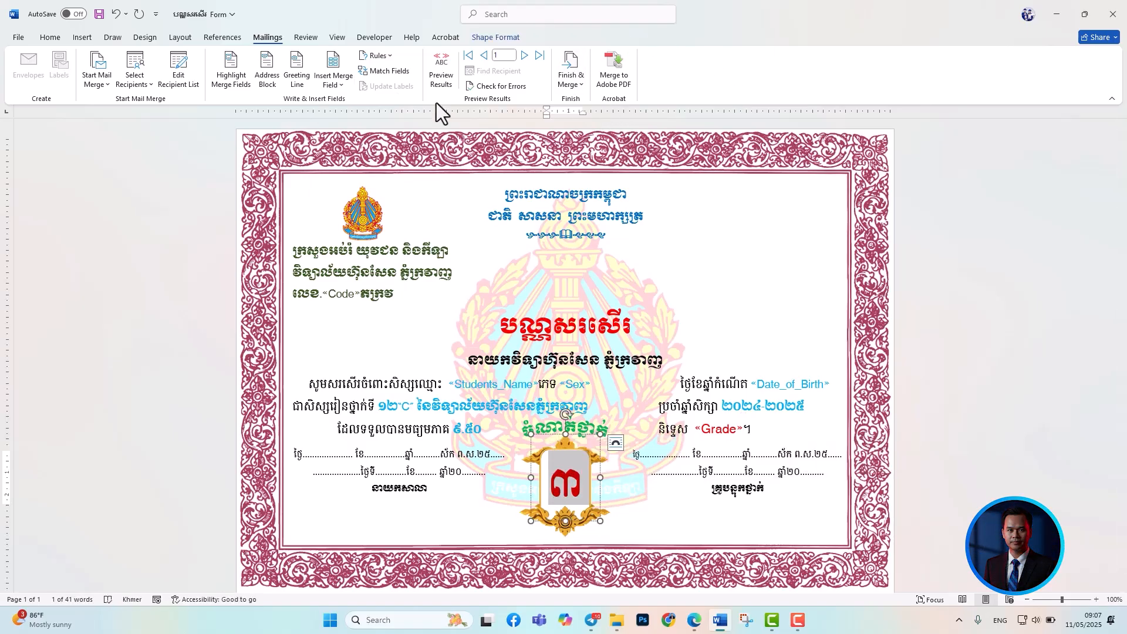
pyautogui.click(337, 85)
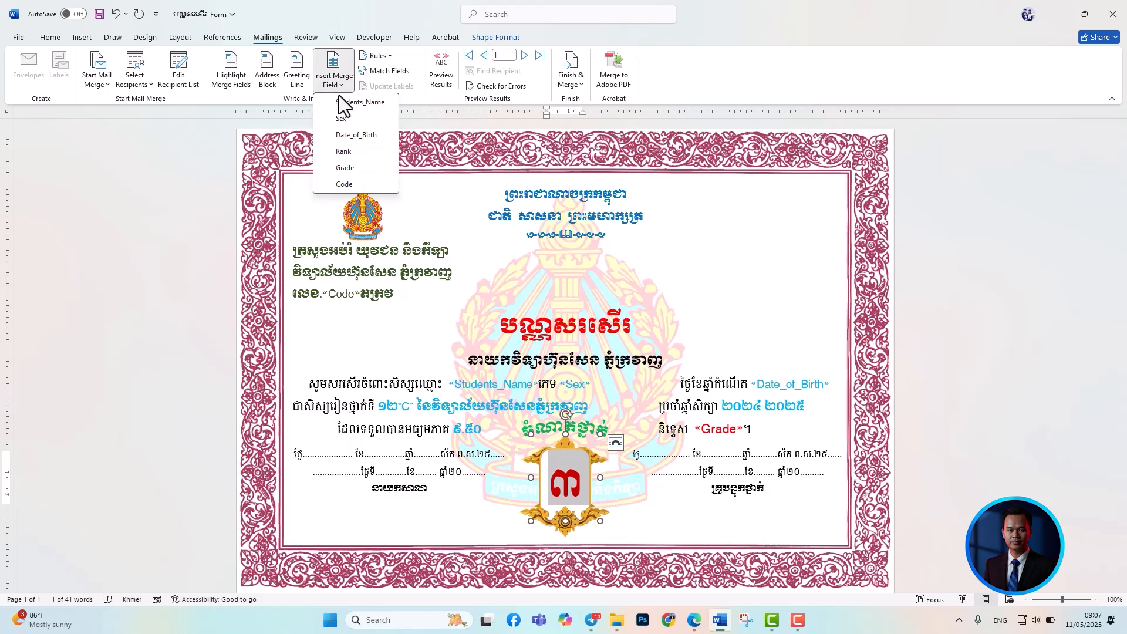
pyautogui.click(360, 151)
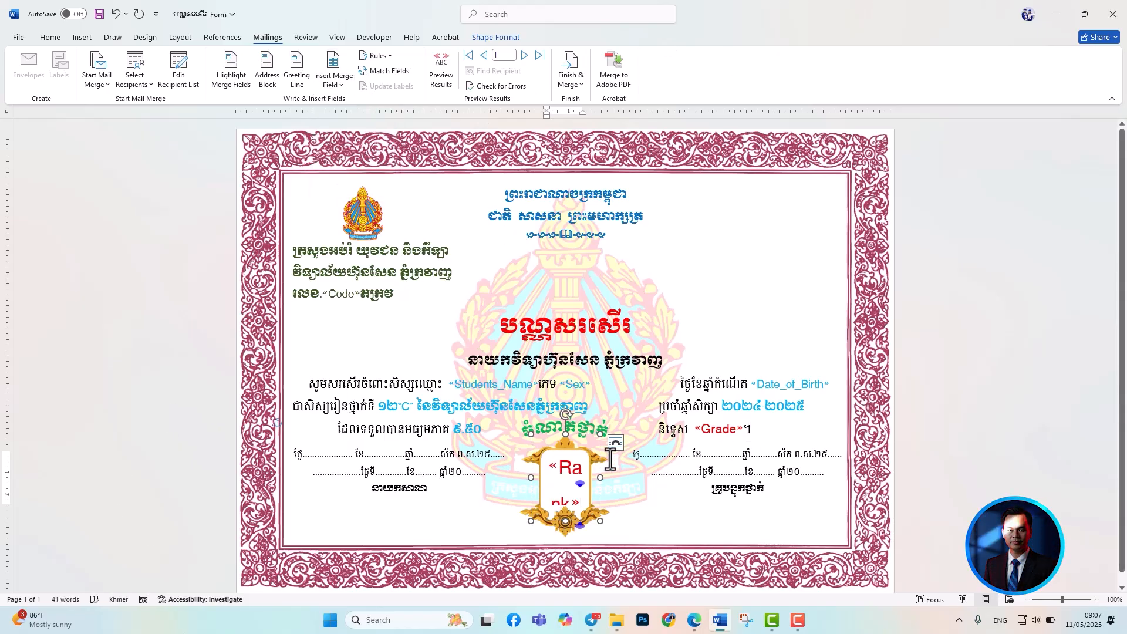
pyautogui.click(1019, 377)
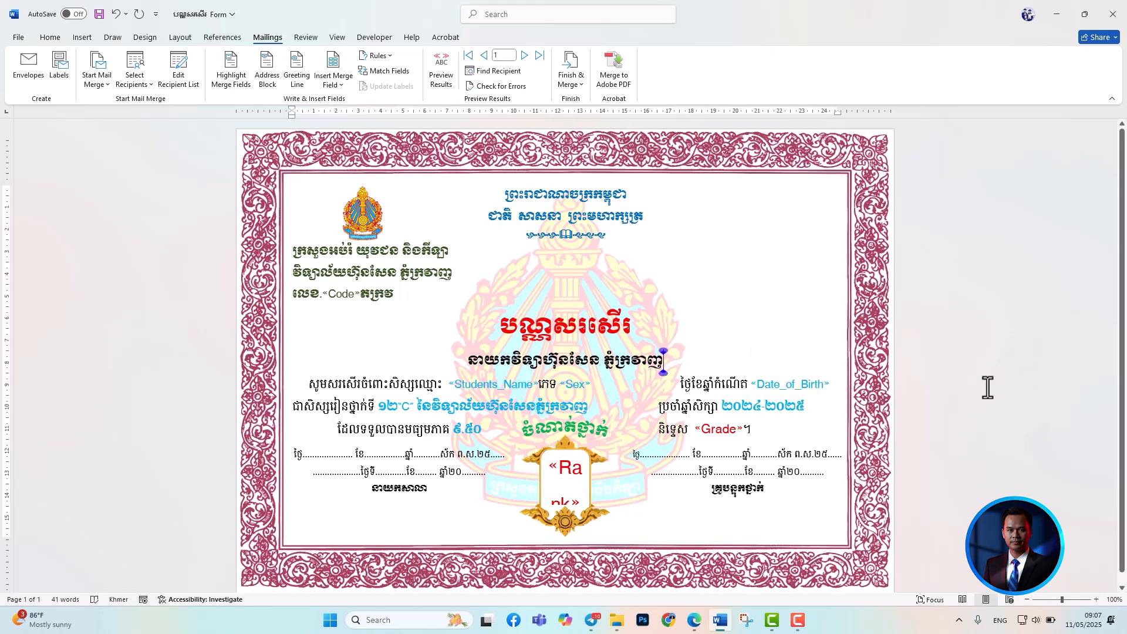
# Check the inserted merge fields and preview the mail merge results on the certificate.
pyautogui.click(514, 387)
pyautogui.click(578, 387)
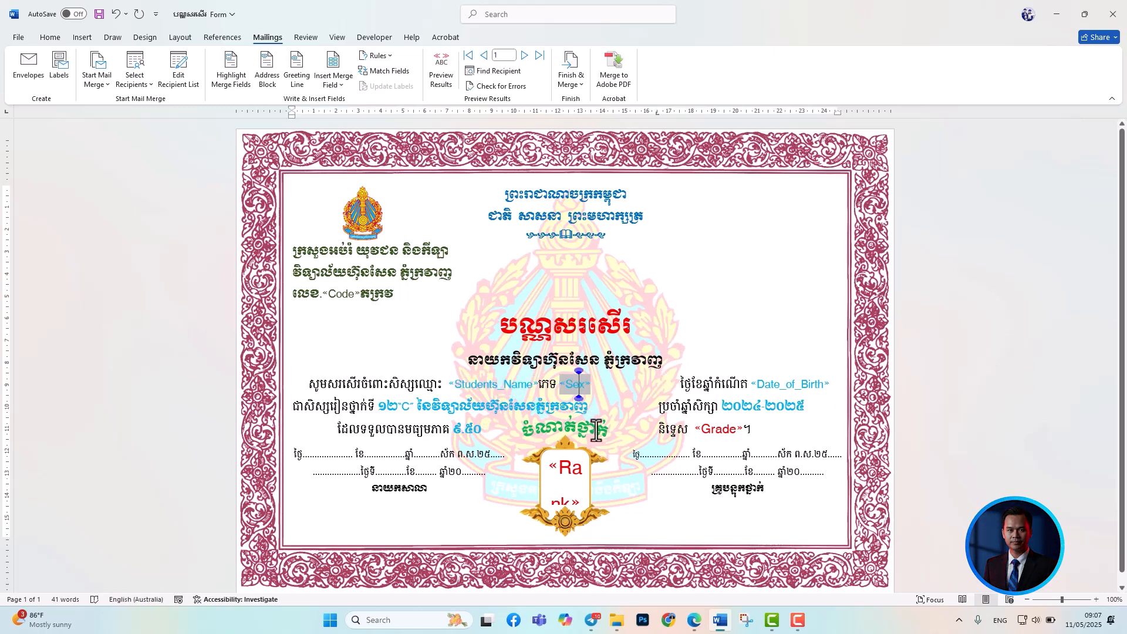
pyautogui.click(790, 386)
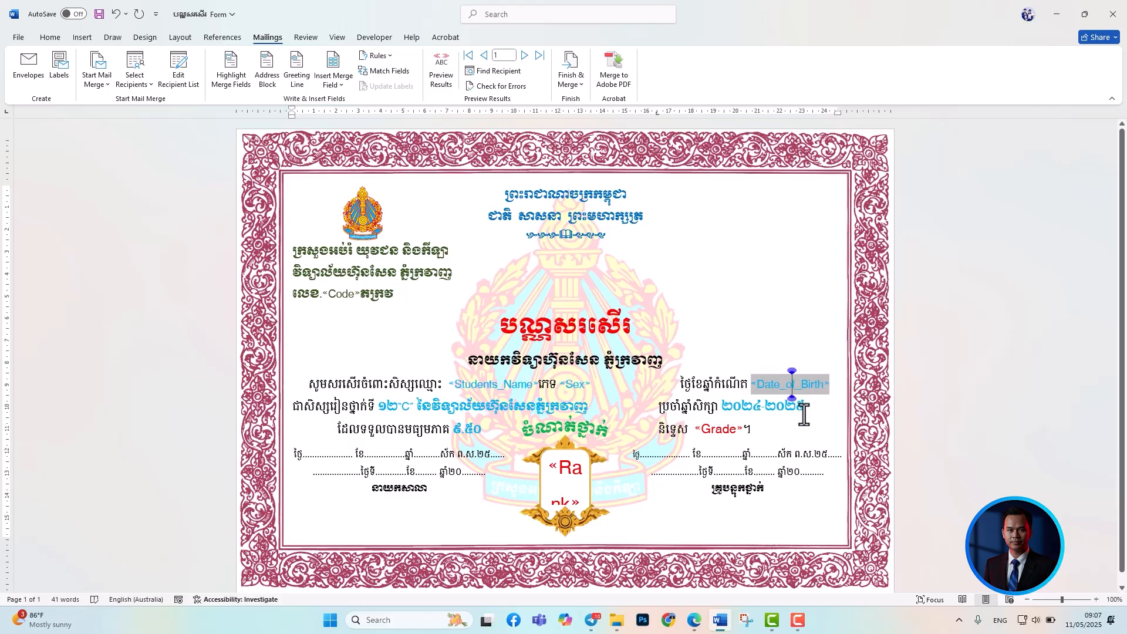
pyautogui.click(738, 433)
pyautogui.click(573, 477)
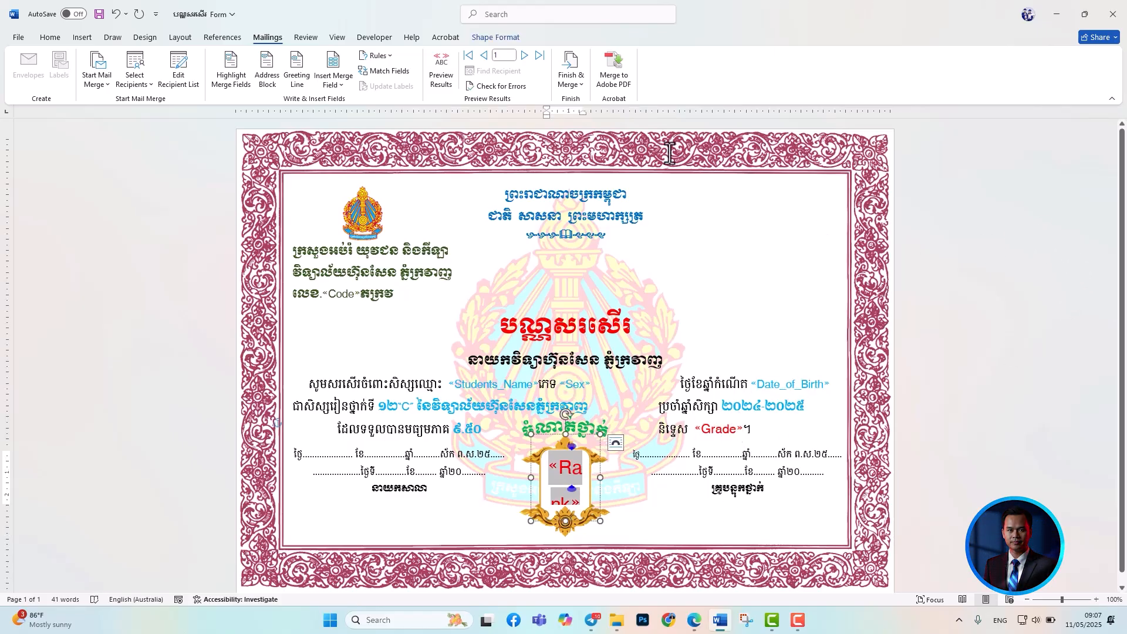
pyautogui.click(439, 65)
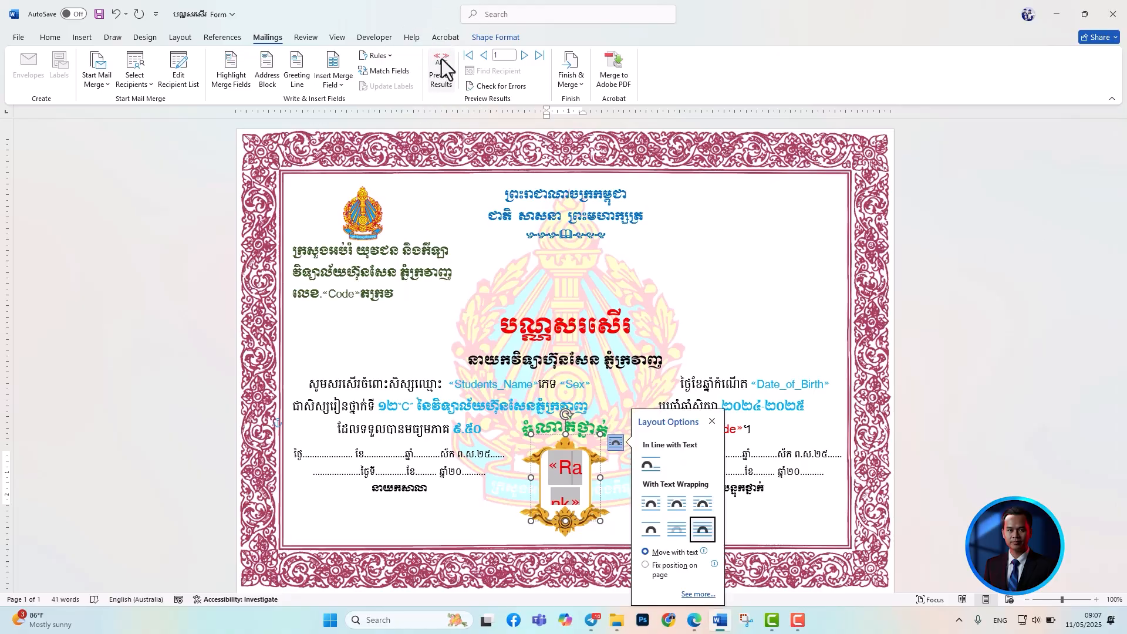
pyautogui.click(437, 64)
pyautogui.click(1007, 385)
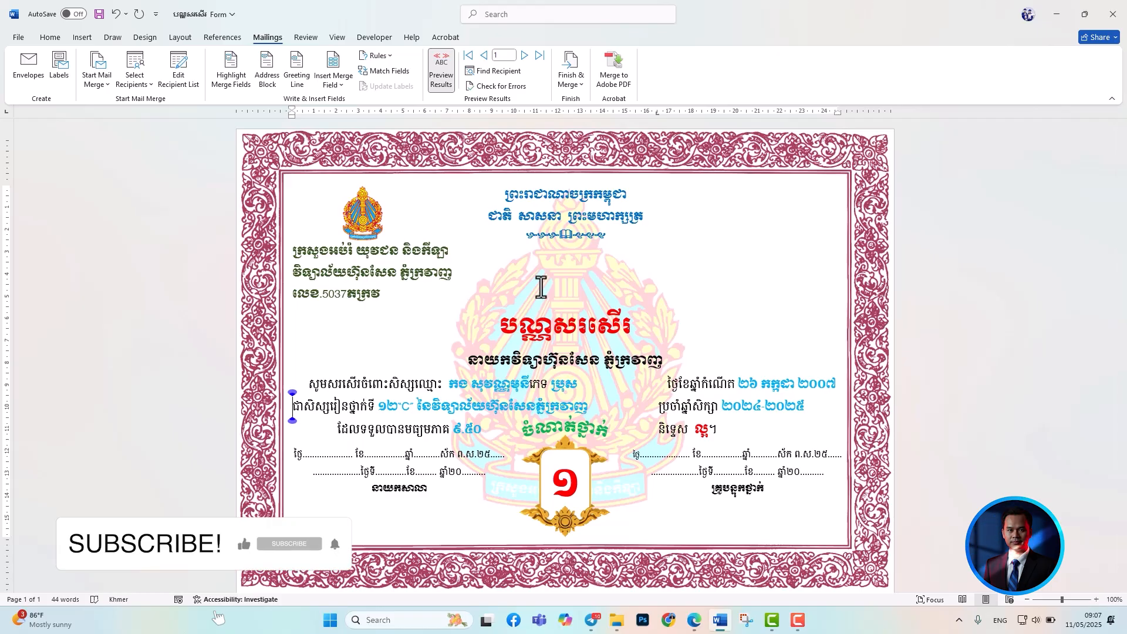
pyautogui.click(502, 384)
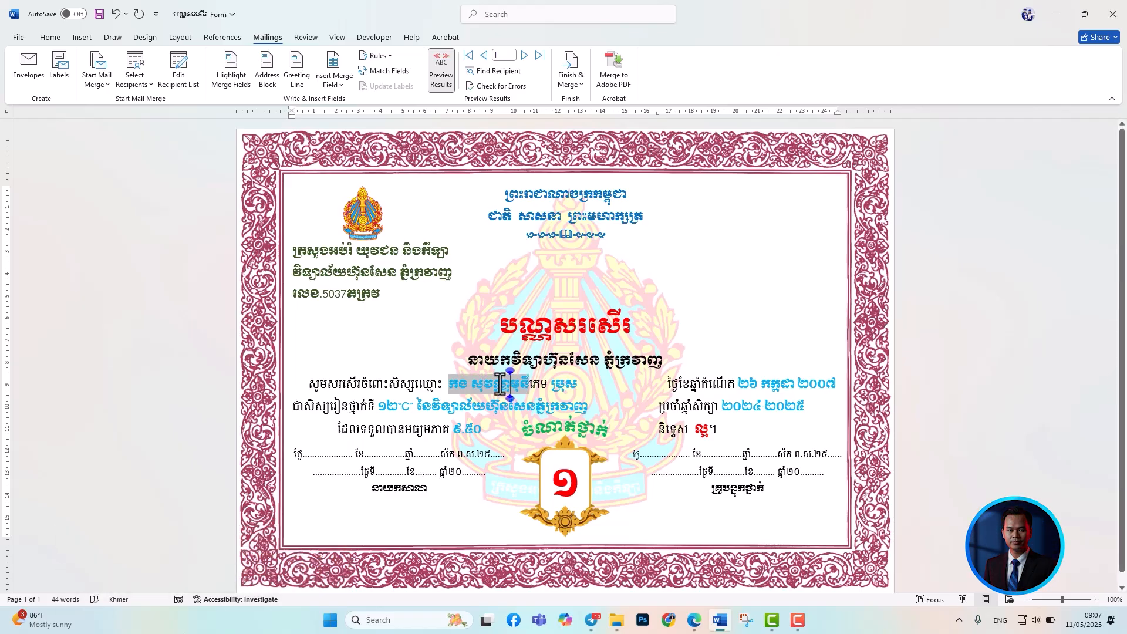
# Browse the previewed certificates through the recipient records, including the first and last, and stop at record 4.
pyautogui.click(524, 56)
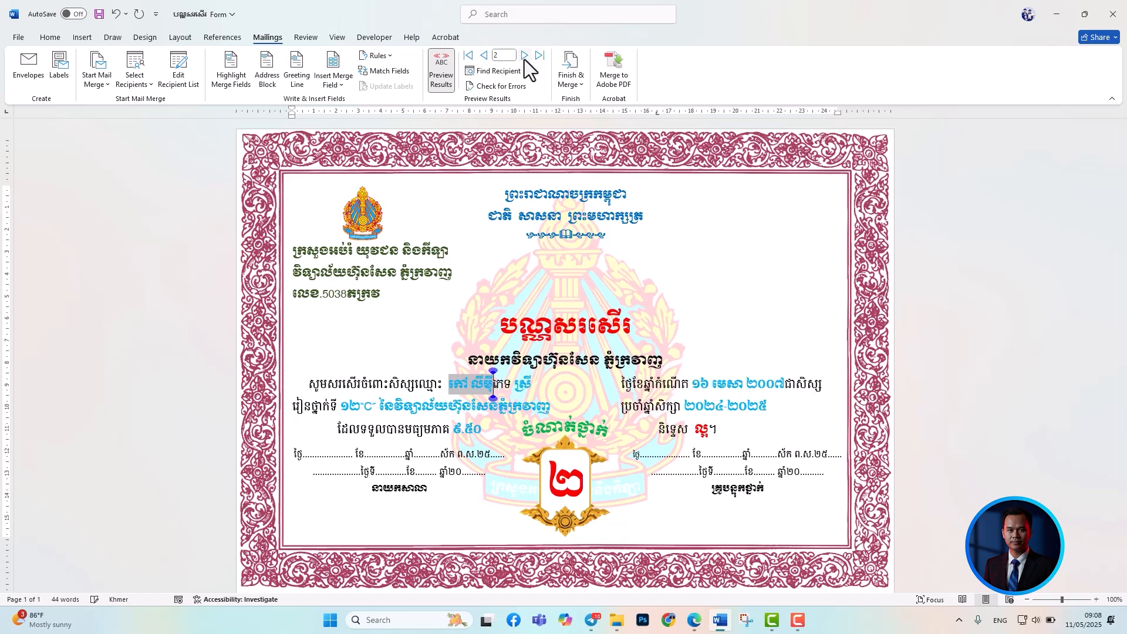
pyautogui.click(524, 55)
pyautogui.click(524, 55)
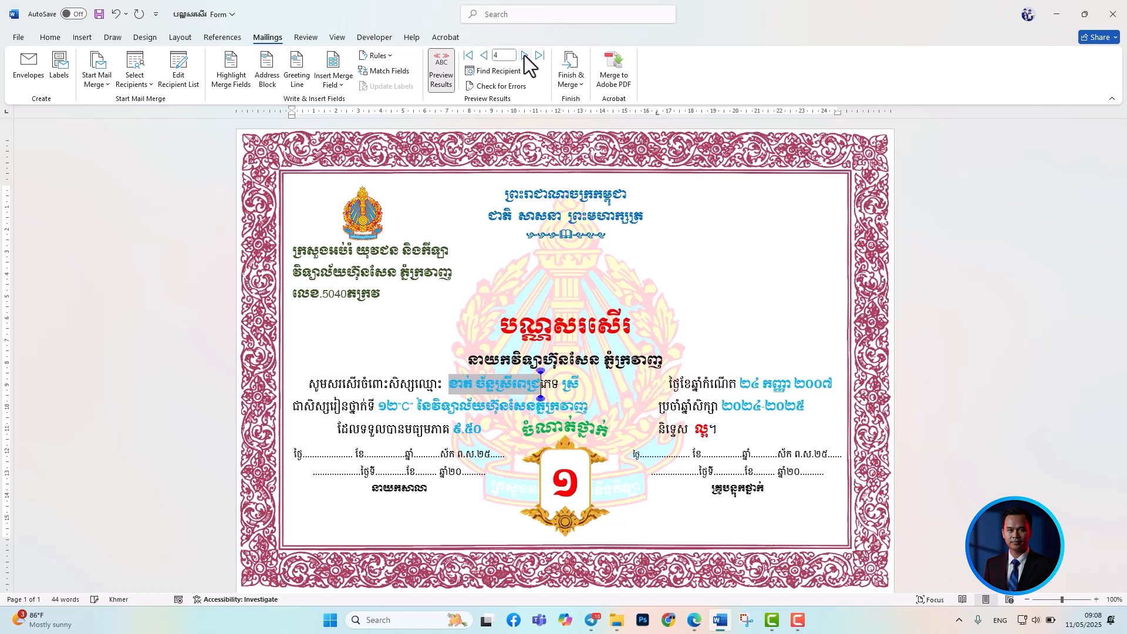
pyautogui.click(524, 55)
pyautogui.click(524, 55)
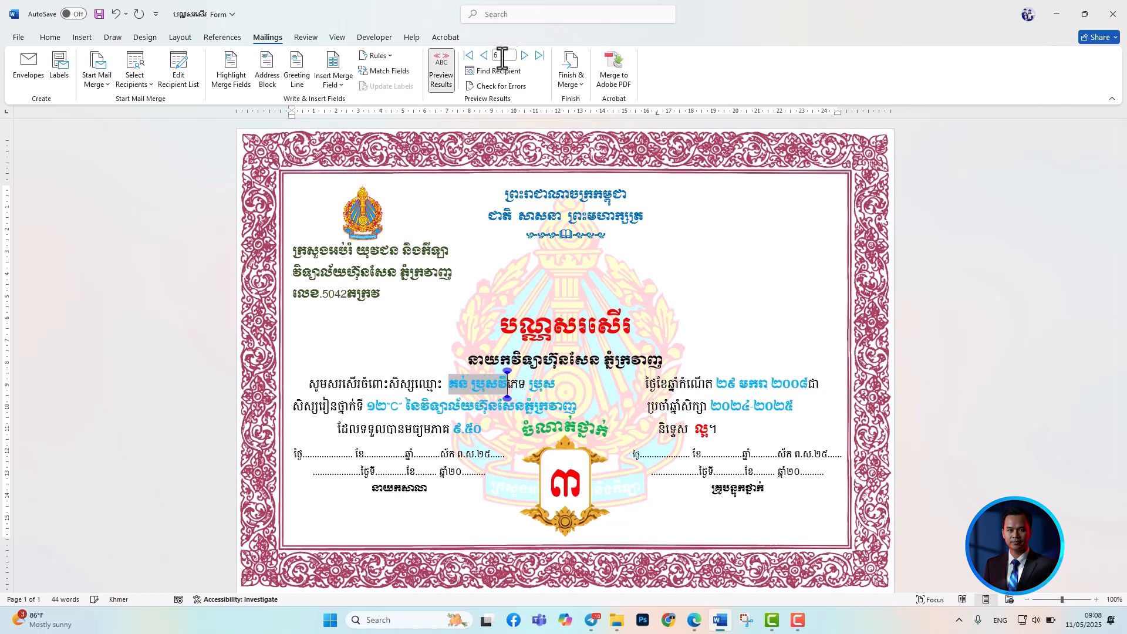
pyautogui.click(468, 55)
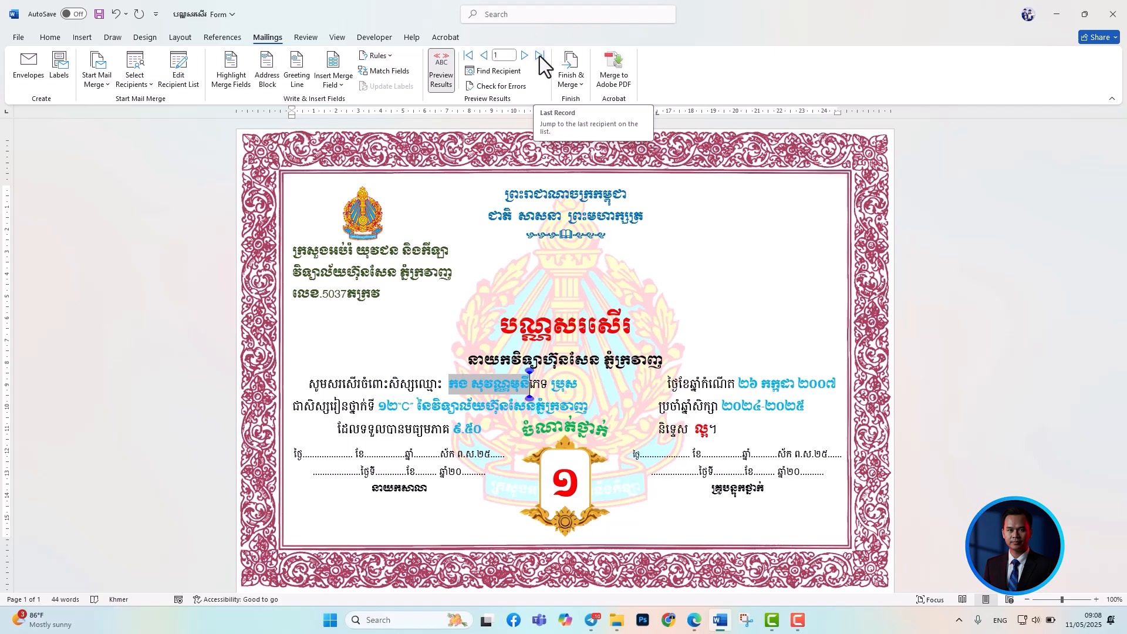
pyautogui.click(541, 56)
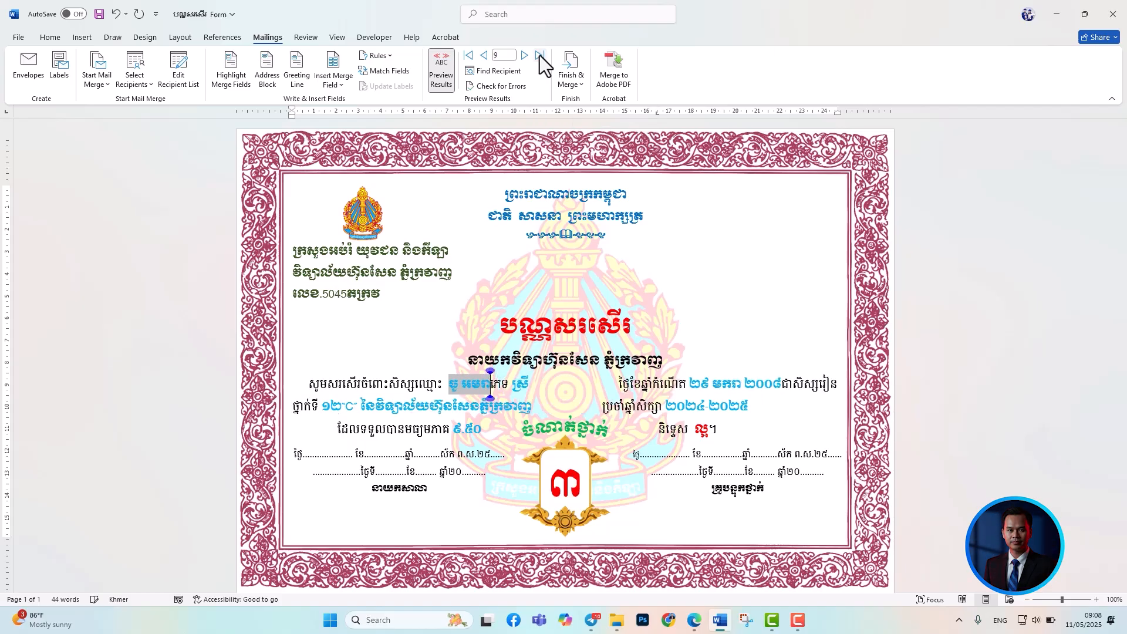
pyautogui.click(514, 56)
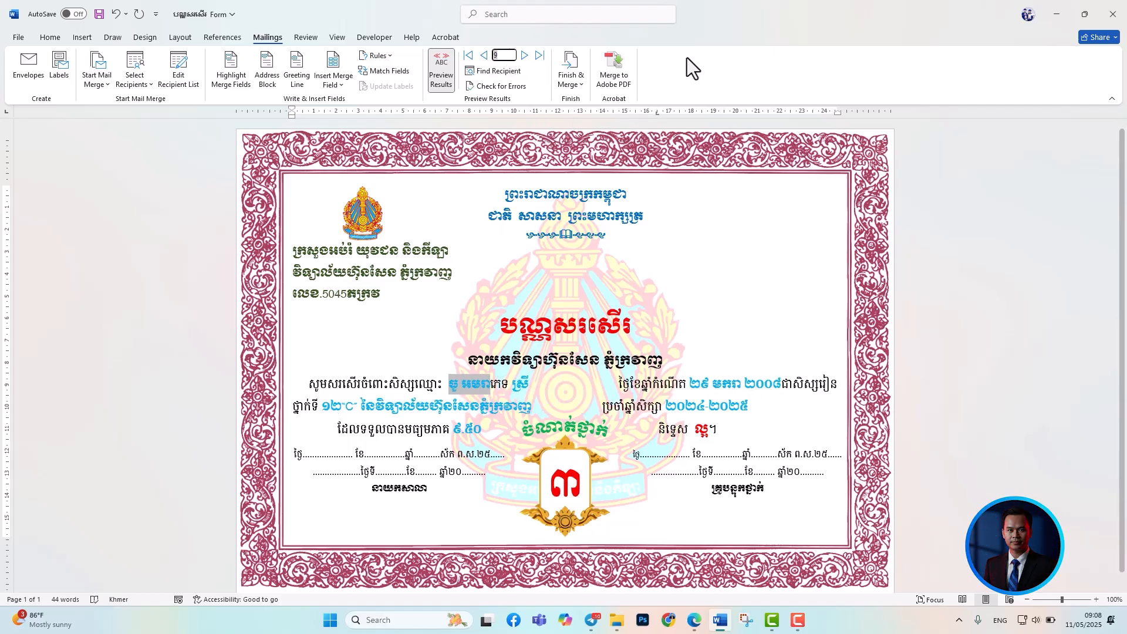
pyautogui.click(778, 63)
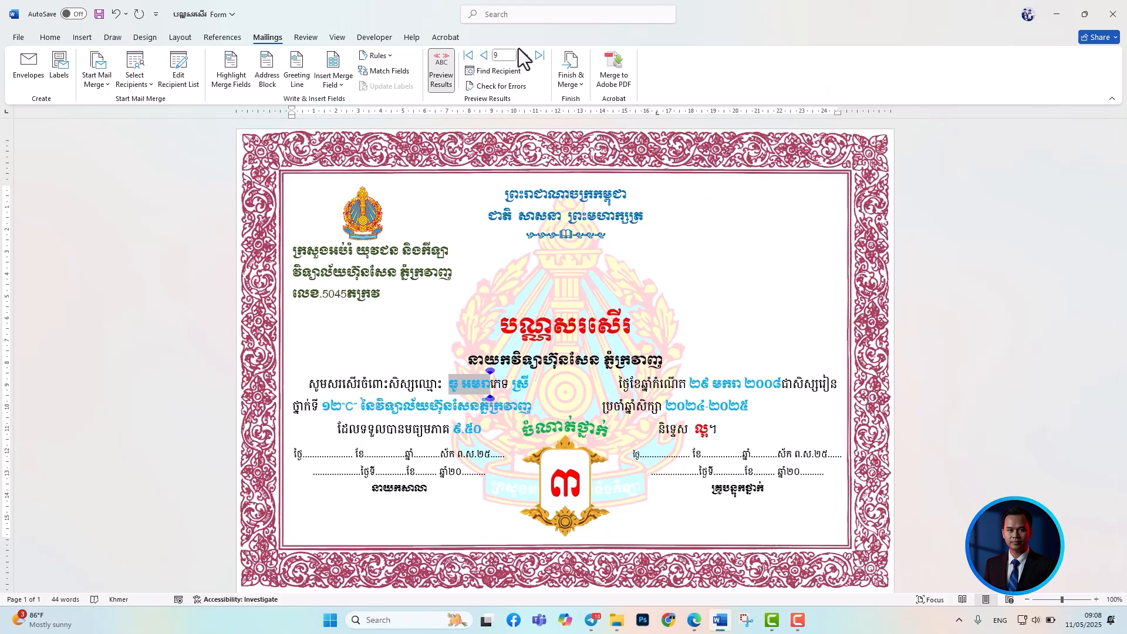
pyautogui.click(468, 55)
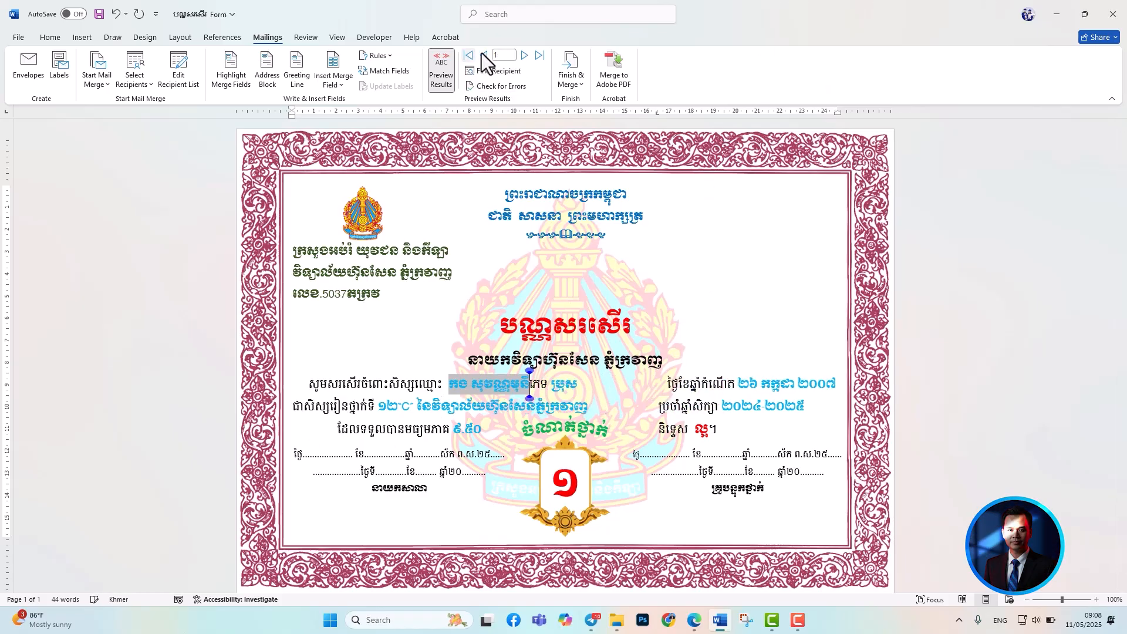
pyautogui.click(524, 56)
pyautogui.click(524, 56)
pyautogui.click(524, 55)
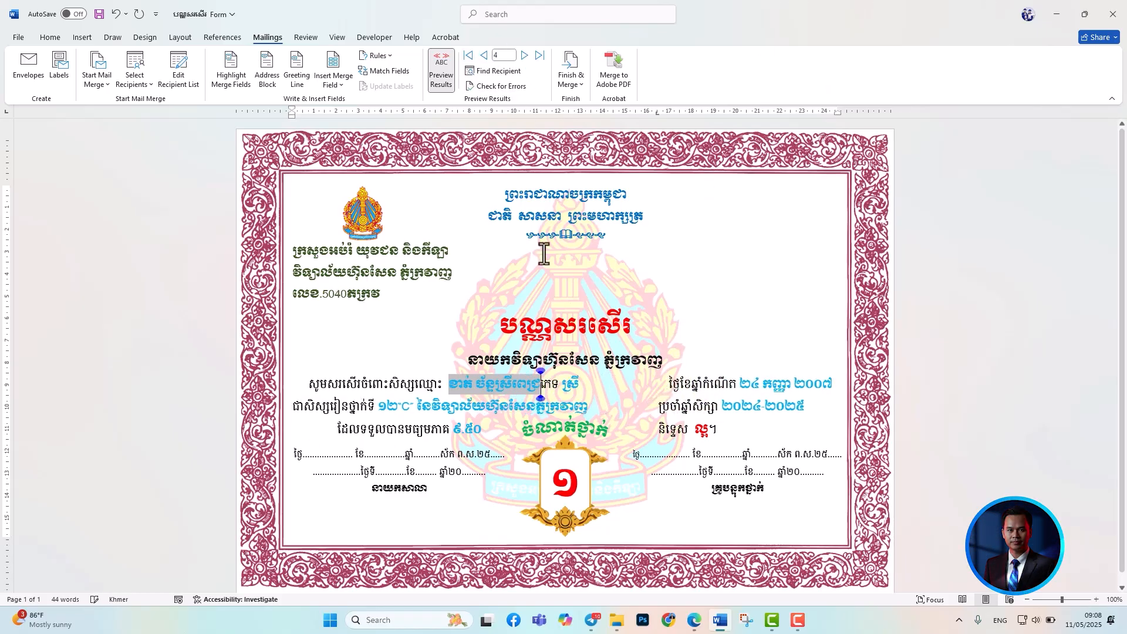
# Replace the spaces before the date-of-birth label with a tab, and move the line's tab stop to about 16 on the ruler.
pyautogui.click(672, 385)
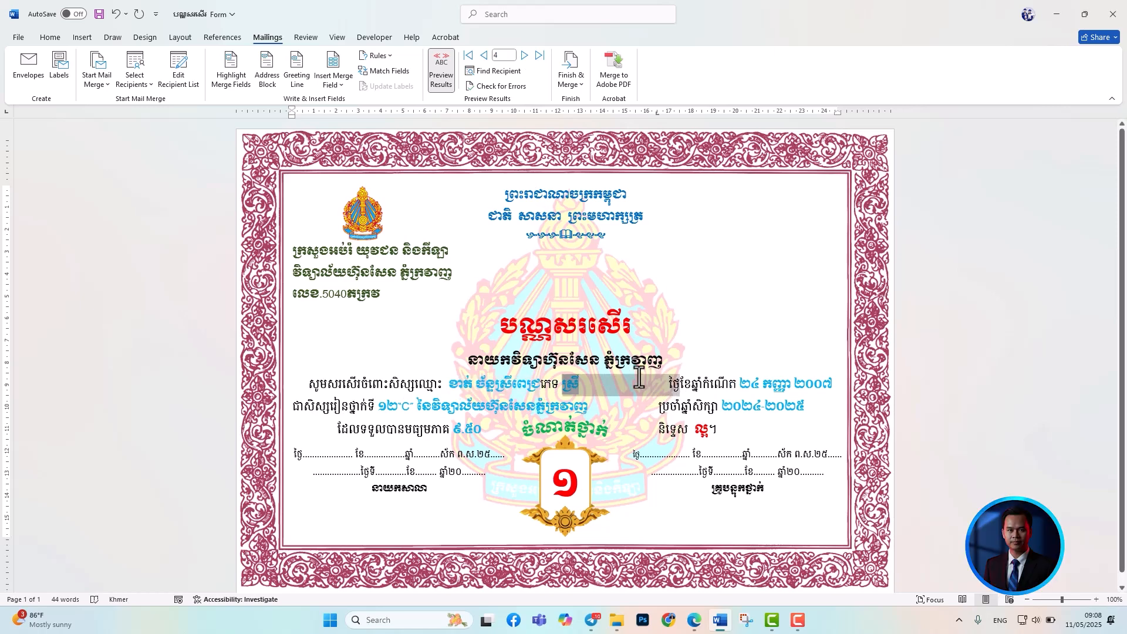
pyautogui.doubleClick(644, 385)
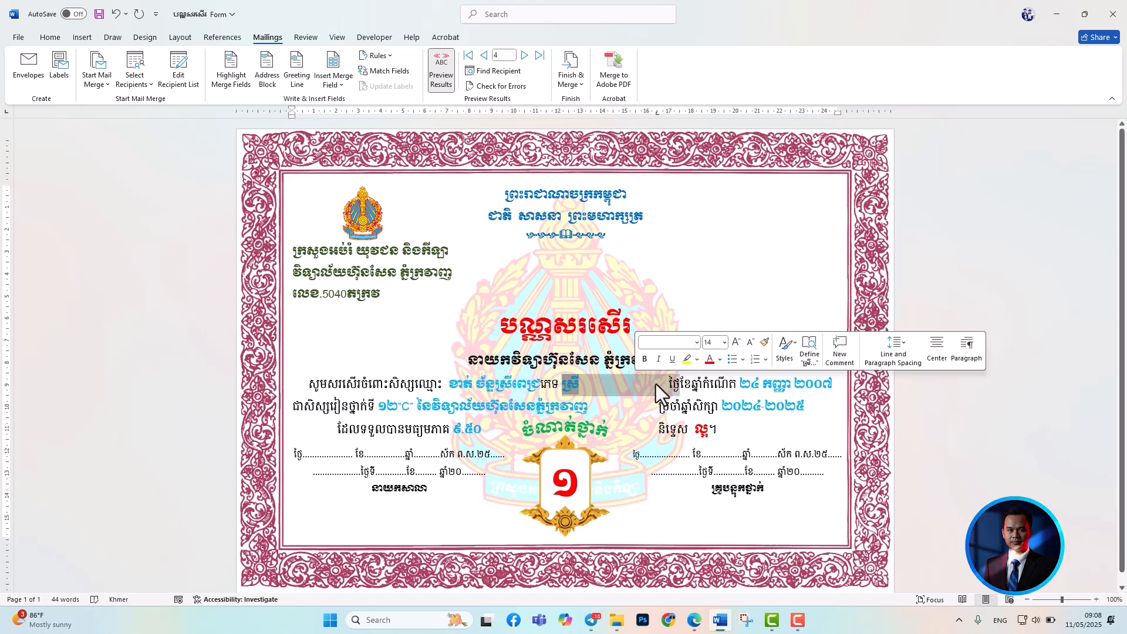
pyautogui.click(668, 381)
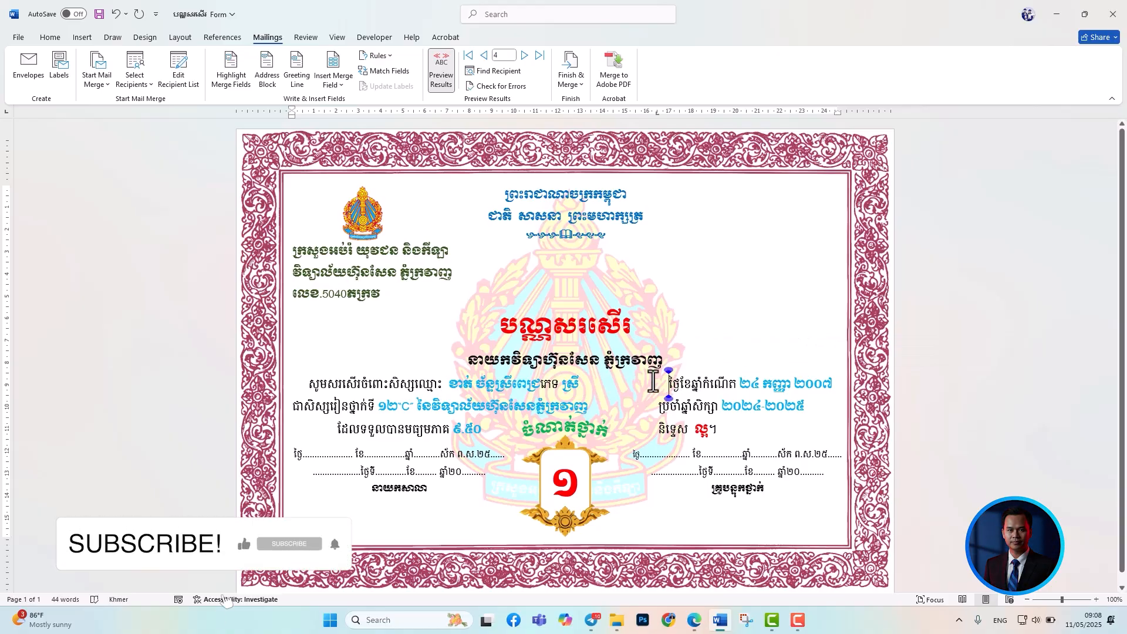
pyautogui.press('BackSpace')
pyautogui.press('BackSpace')
pyautogui.press('BackSpace')
pyautogui.press('BackSpace')
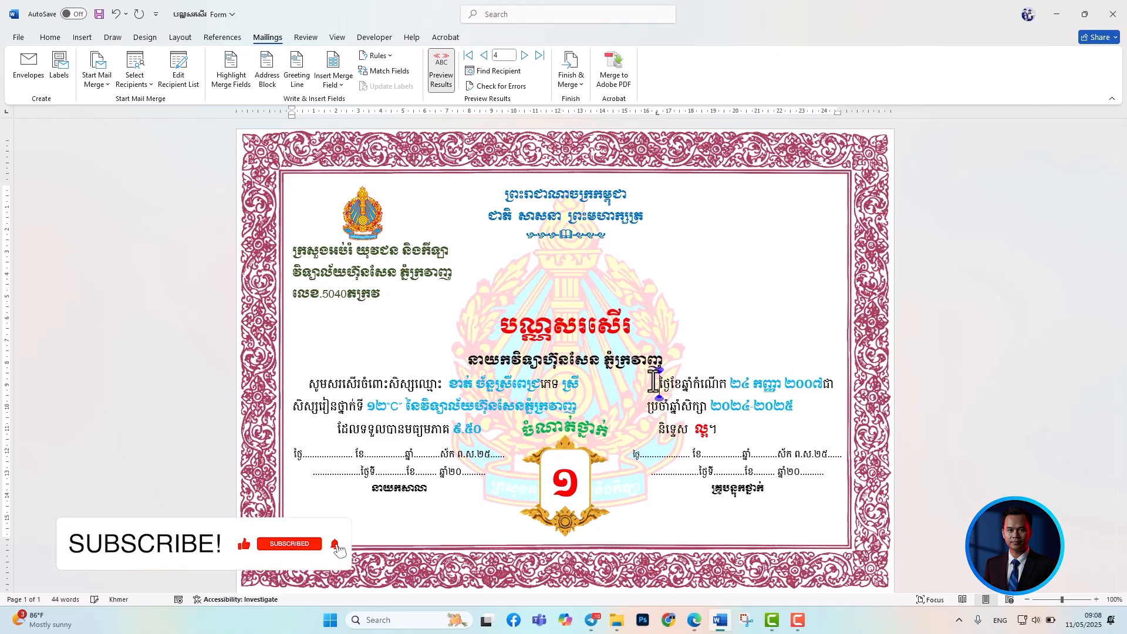
pyautogui.press('BackSpace')
pyautogui.press('BackSpace')
pyautogui.press('BackSpace')
pyautogui.press('BackSpace')
pyautogui.press('BackSpace')
pyautogui.press('BackSpace')
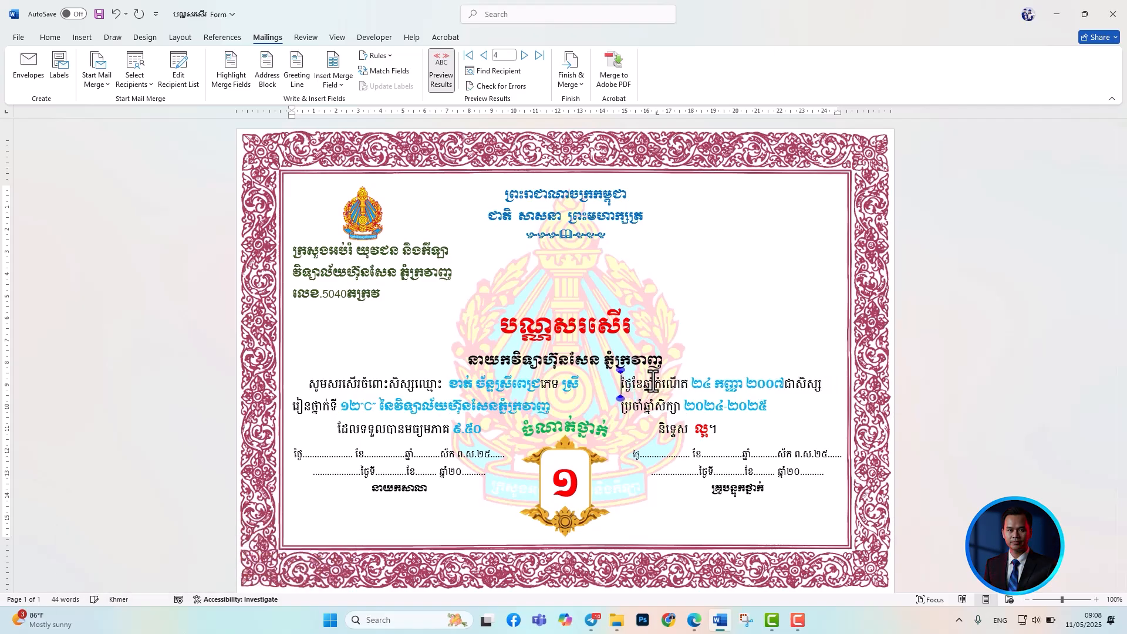
pyautogui.press('Tab')
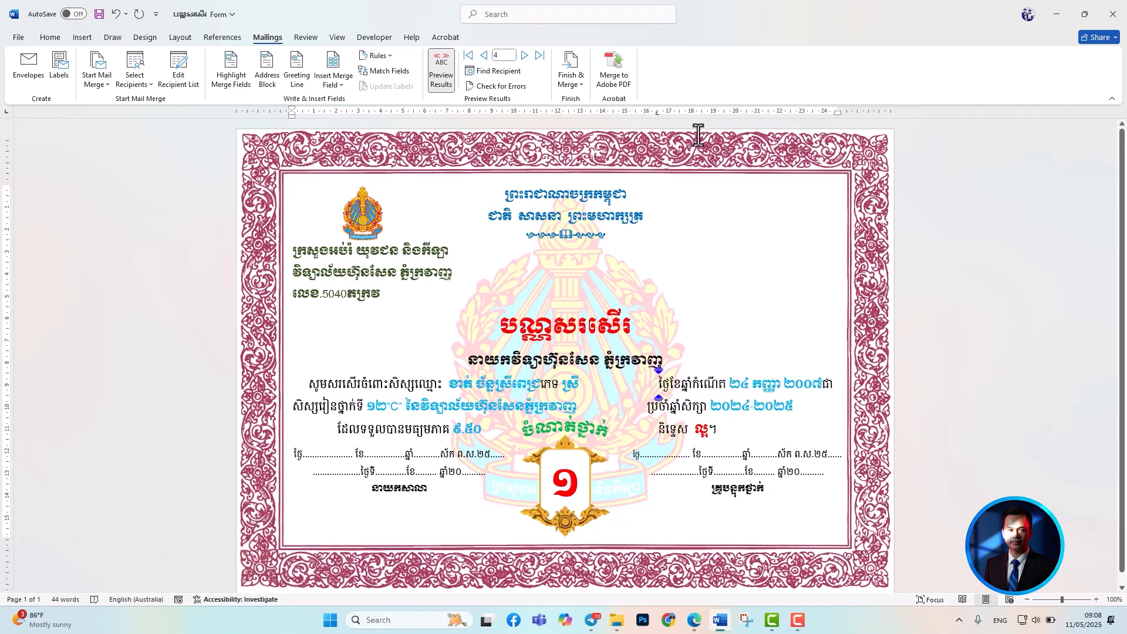
pyautogui.moveTo(657, 116); pyautogui.dragTo(648, 115)
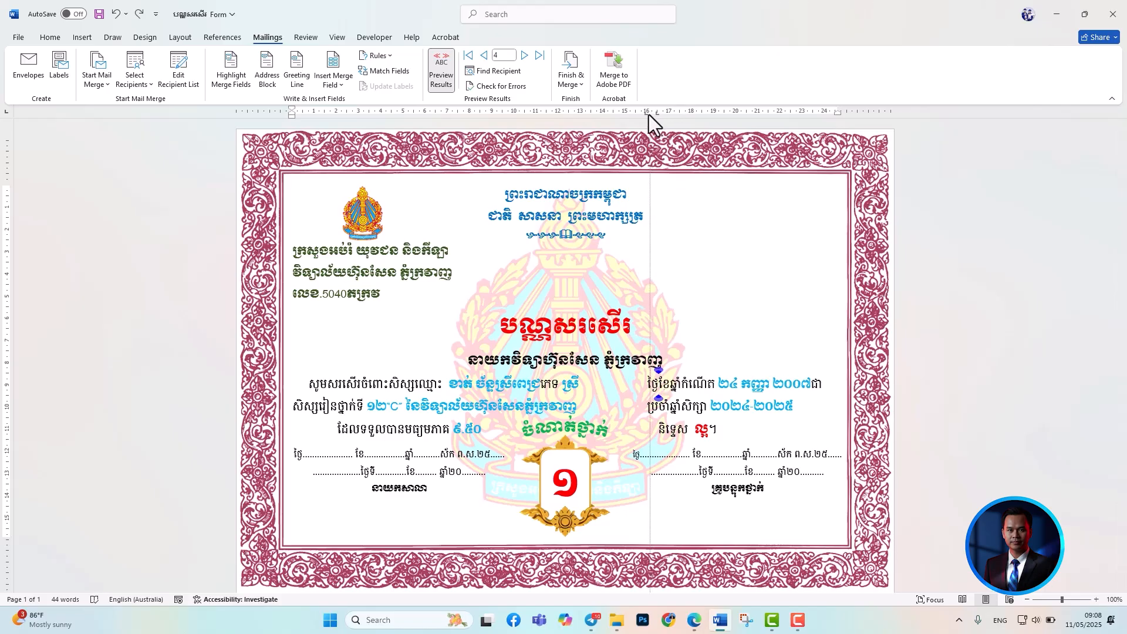
# Remove the extra spaces before the និទ្ទេស label so it lines up with the labels above it.
pyautogui.click(662, 432)
pyautogui.click(676, 441)
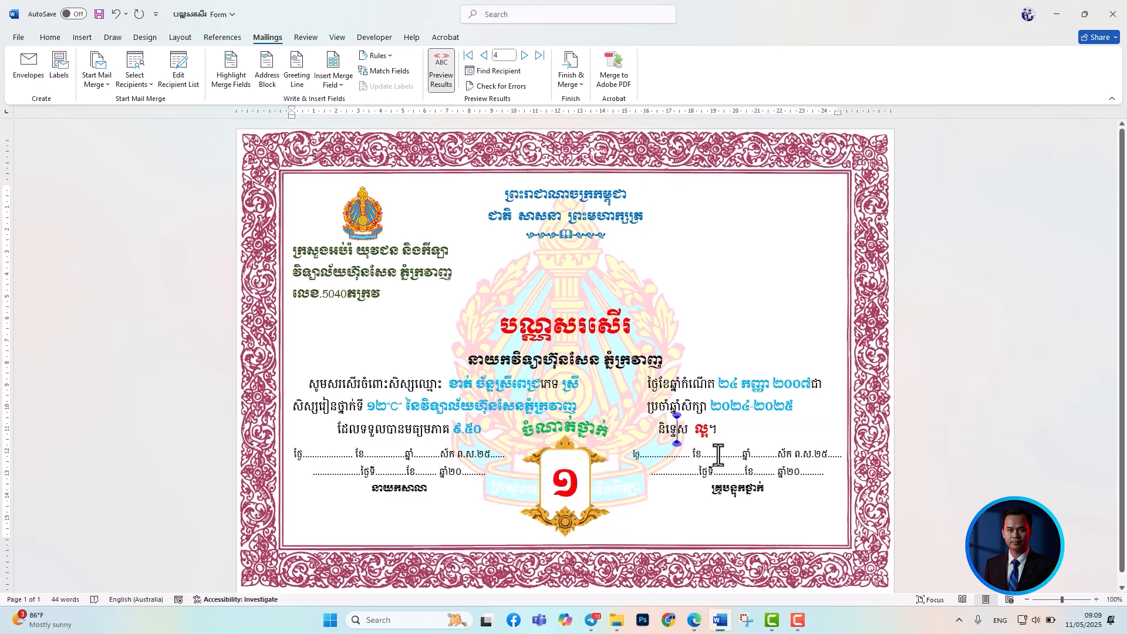
pyautogui.press('Left')
pyautogui.press('Left')
pyautogui.press('BackSpace')
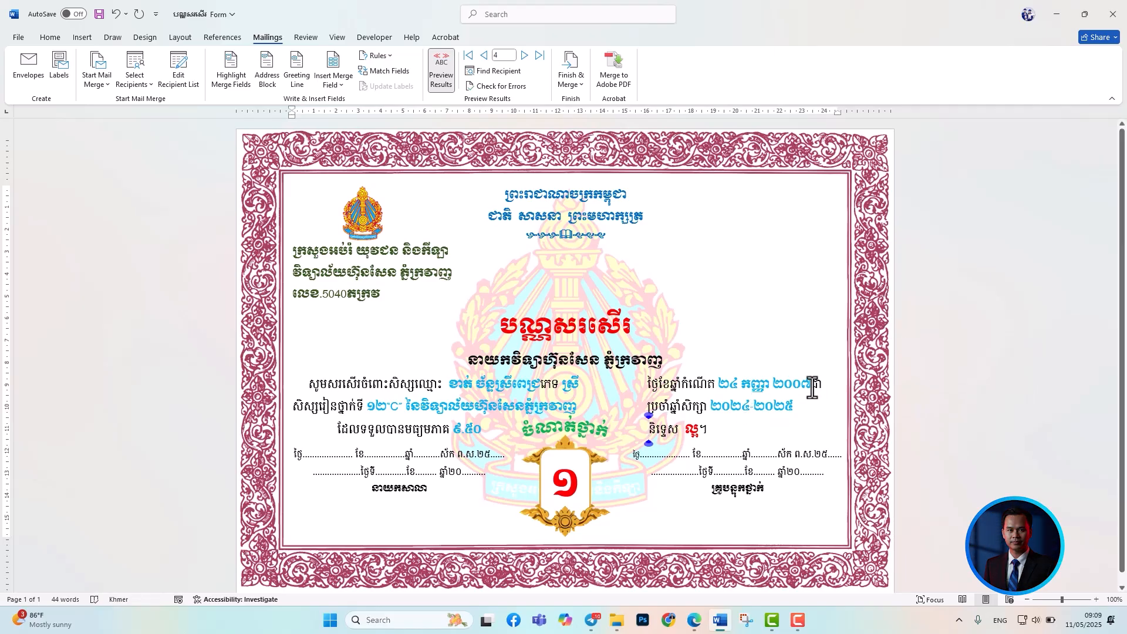
# Move the word ជា to the start of the class line and align the school-year label with the date-of-birth label by deleting extra spaces.
pyautogui.press('Return')
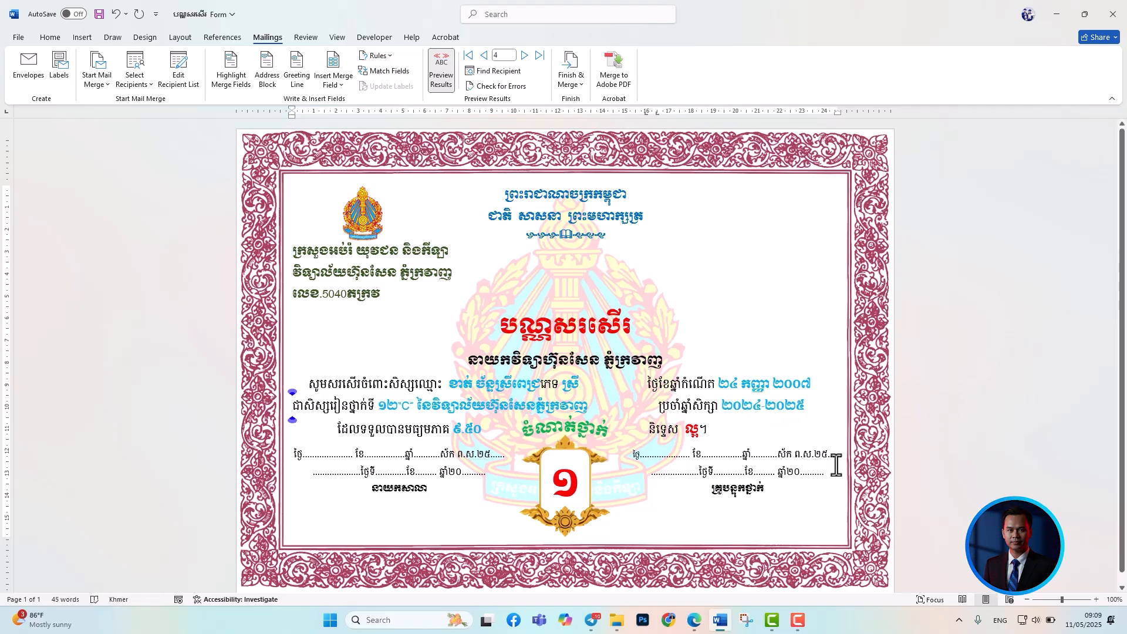
pyautogui.scroll(-1, 767, 426)
pyautogui.click(658, 395)
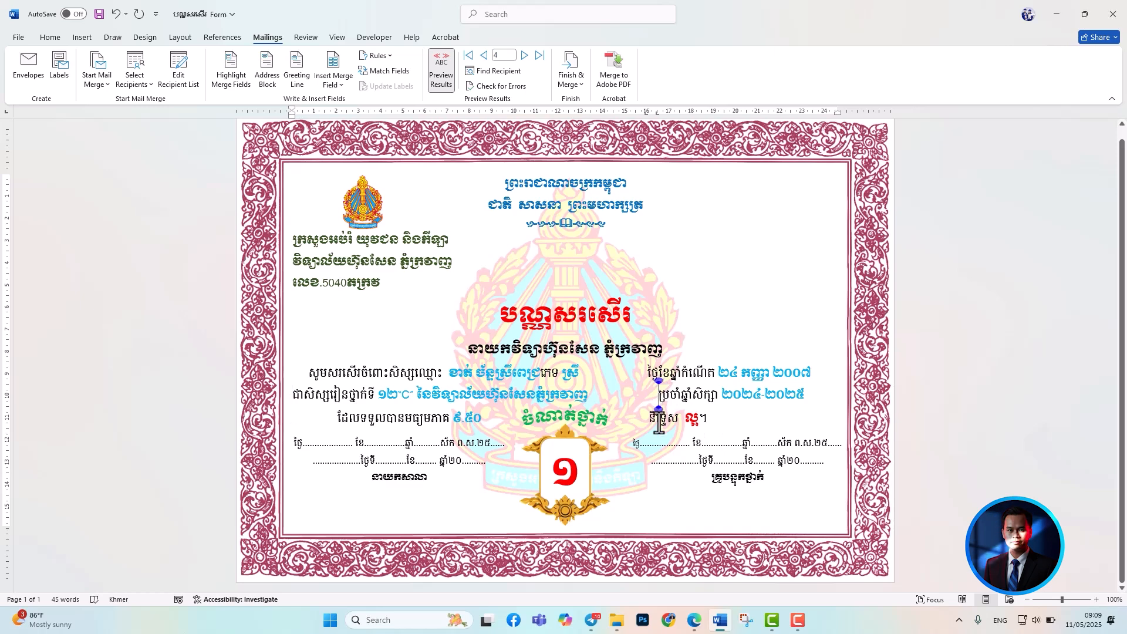
pyautogui.press('BackSpace')
pyautogui.press('BackSpace')
pyautogui.press('BackSpace')
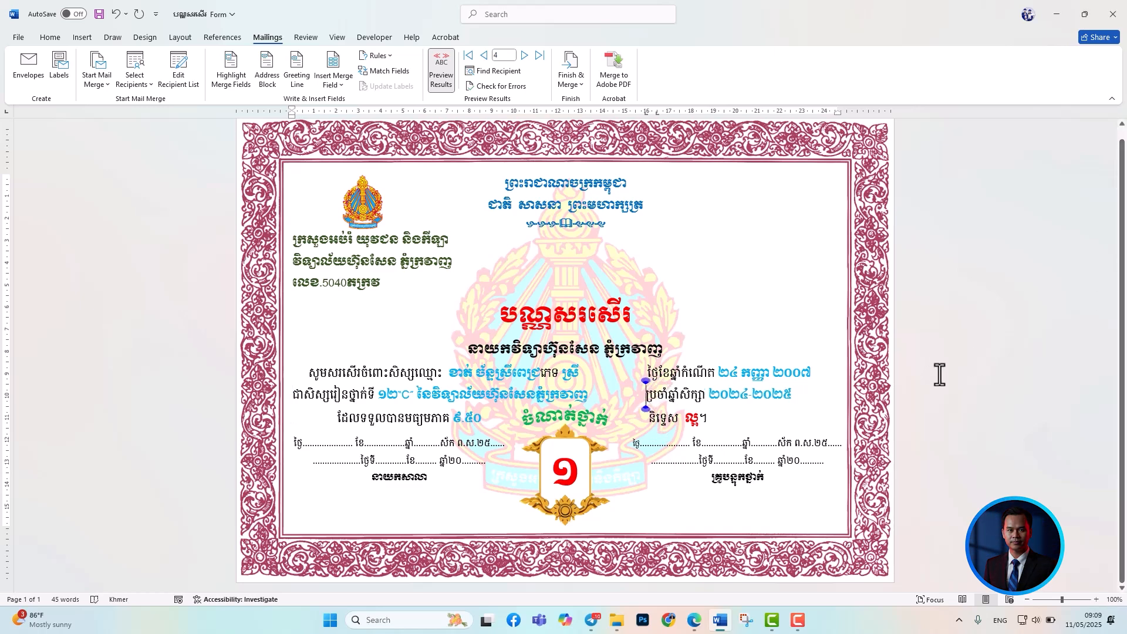
pyautogui.click(1026, 306)
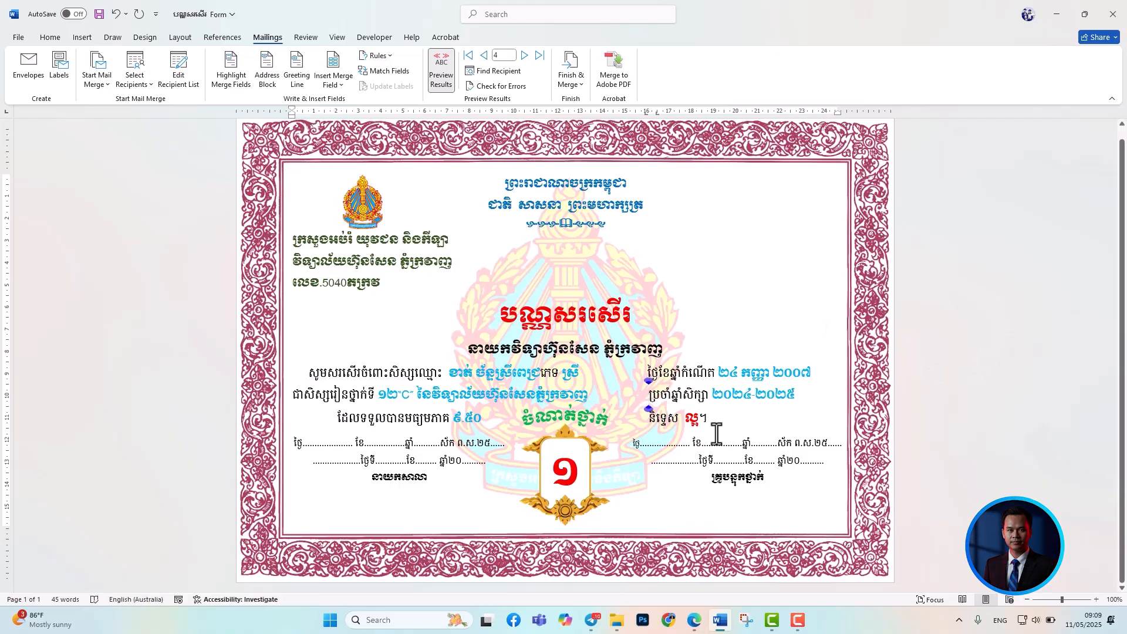
# Check the aligned certificate on the previewed records, going back to record 1 and forward to record 6.
pyautogui.click(483, 55)
pyautogui.click(483, 55)
pyautogui.click(483, 56)
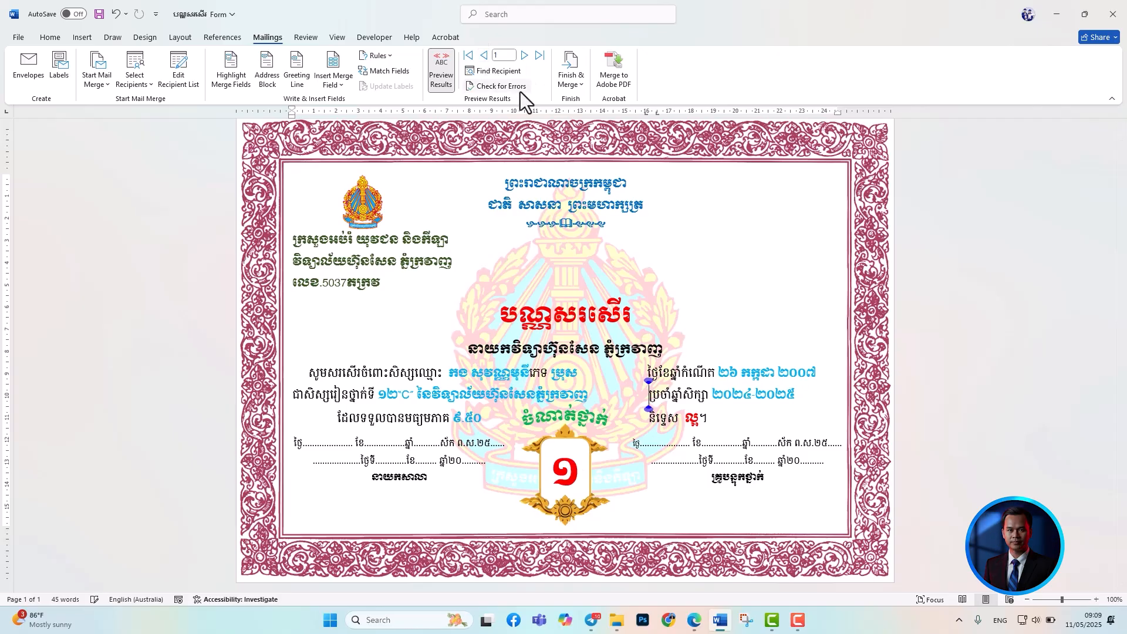
pyautogui.click(524, 55)
pyautogui.click(524, 55)
pyautogui.click(524, 55)
pyautogui.click(524, 55)
pyautogui.click(524, 55)
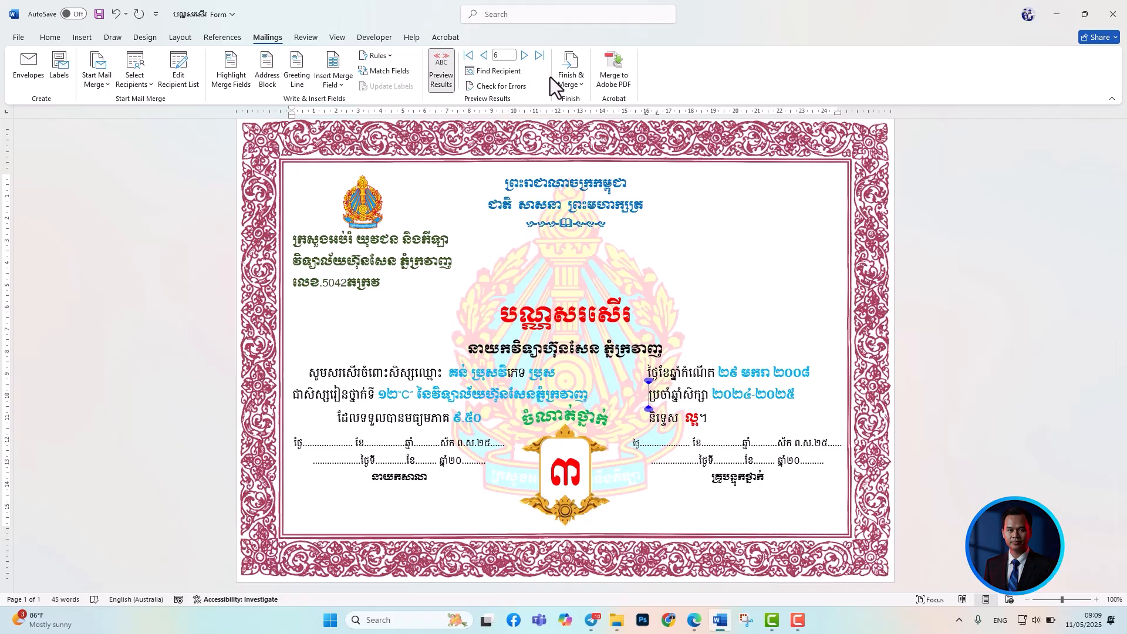
# Review the All, Current record and From/To options for merging to individual documents, and close the dialog without merging.
pyautogui.click(579, 83)
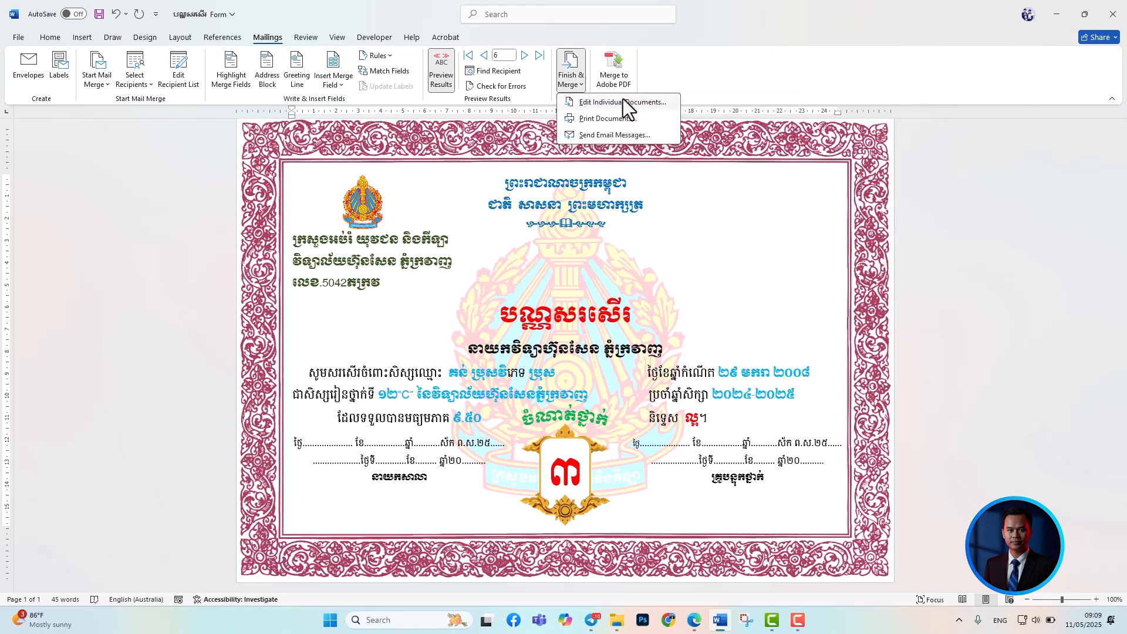
pyautogui.click(593, 104)
pyautogui.moveTo(662, 97); pyautogui.dragTo(622, 55)
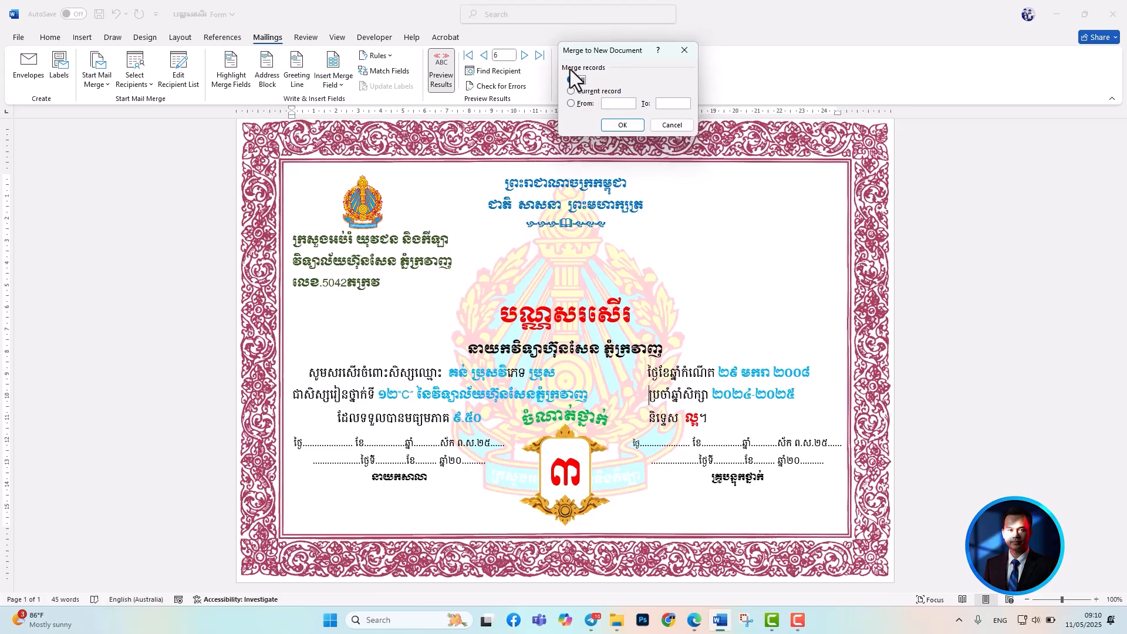
pyautogui.click(597, 93)
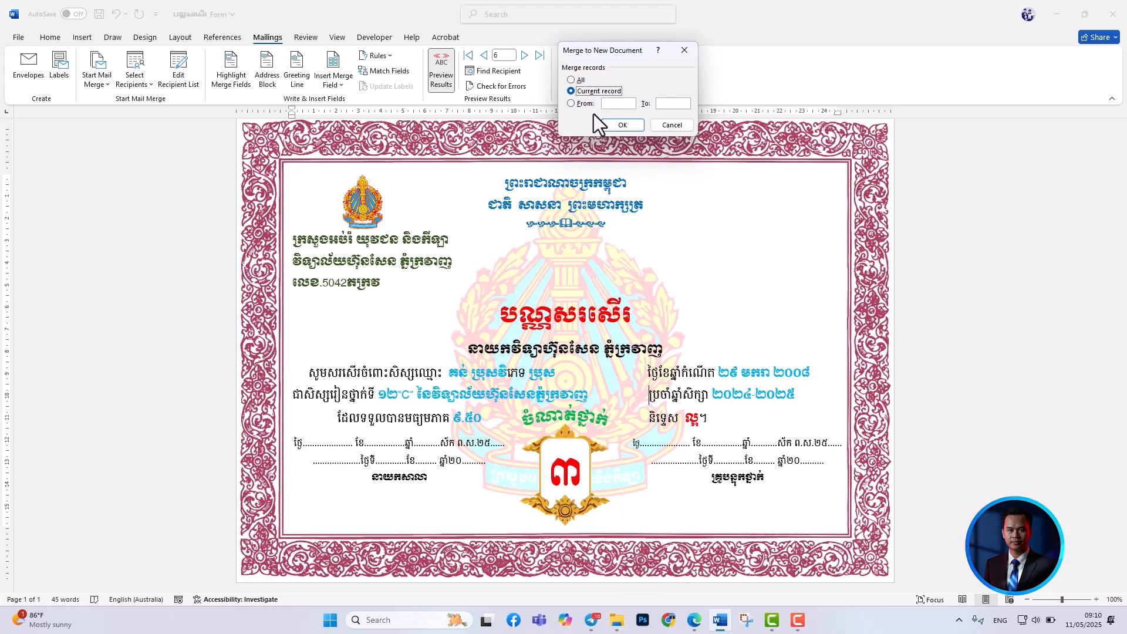
pyautogui.click(622, 104)
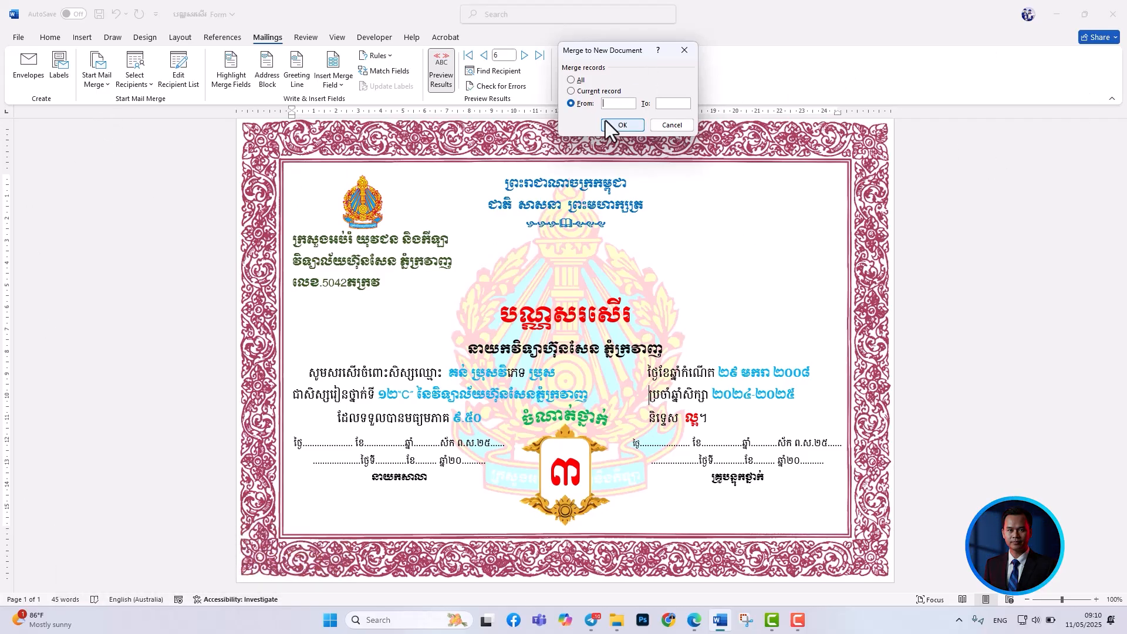
pyautogui.click(571, 80)
pyautogui.click(669, 125)
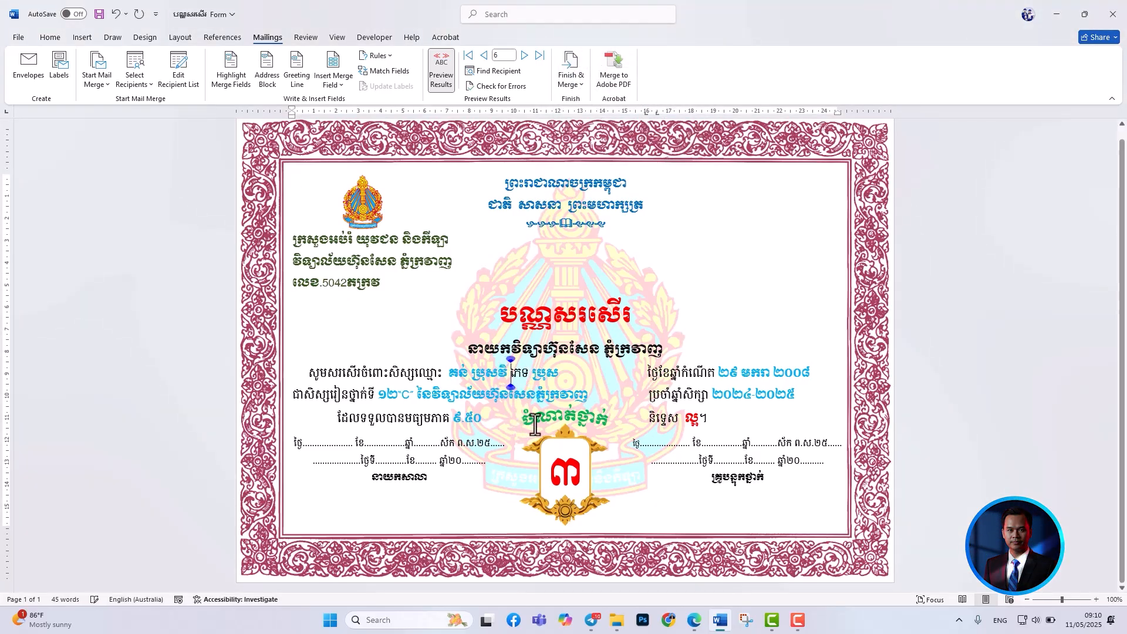
# Merge all records into a new document of individual certificates.
pyautogui.click(578, 88)
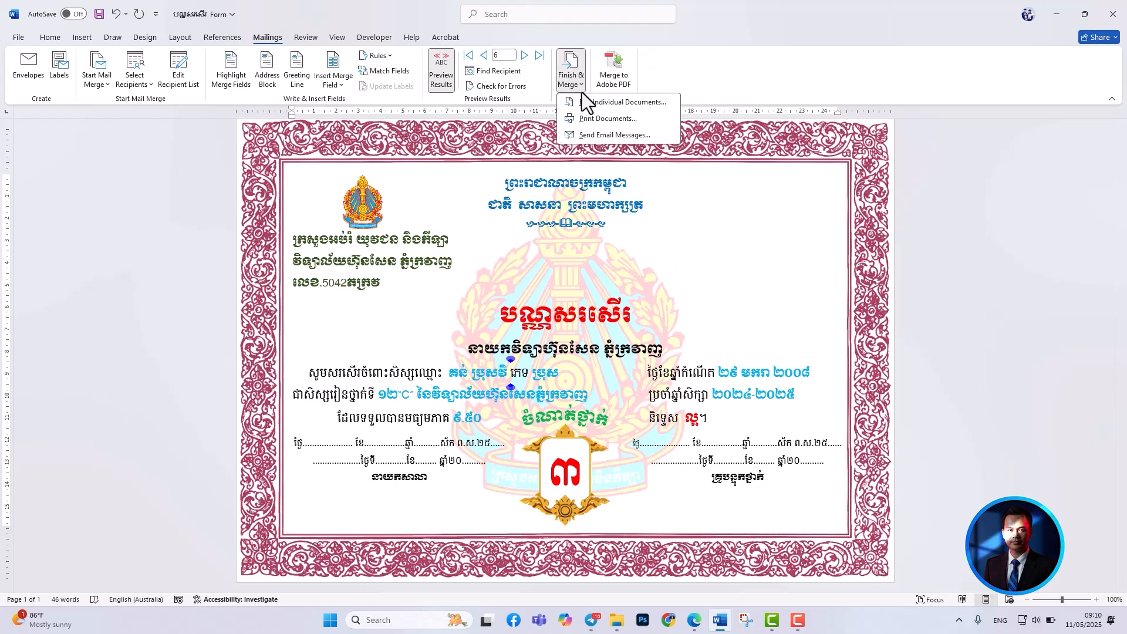
pyautogui.click(620, 102)
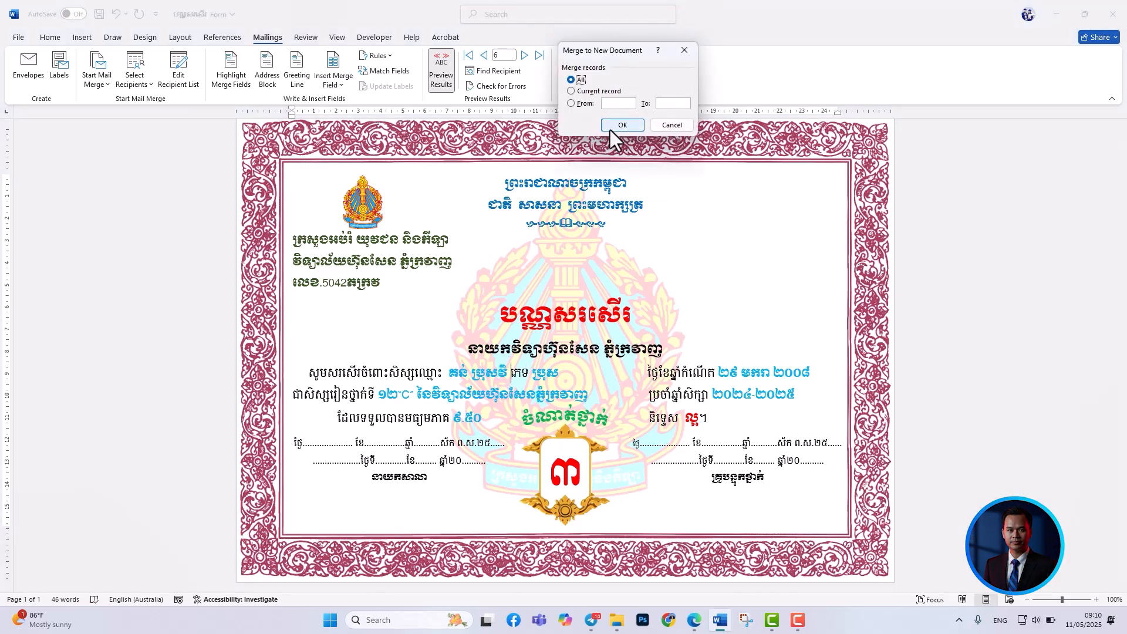
pyautogui.click(618, 125)
# Check every merged certificate in the new document, as an overview and page by page, and return to the first page.
pyautogui.scroll(-6, 699, 305)
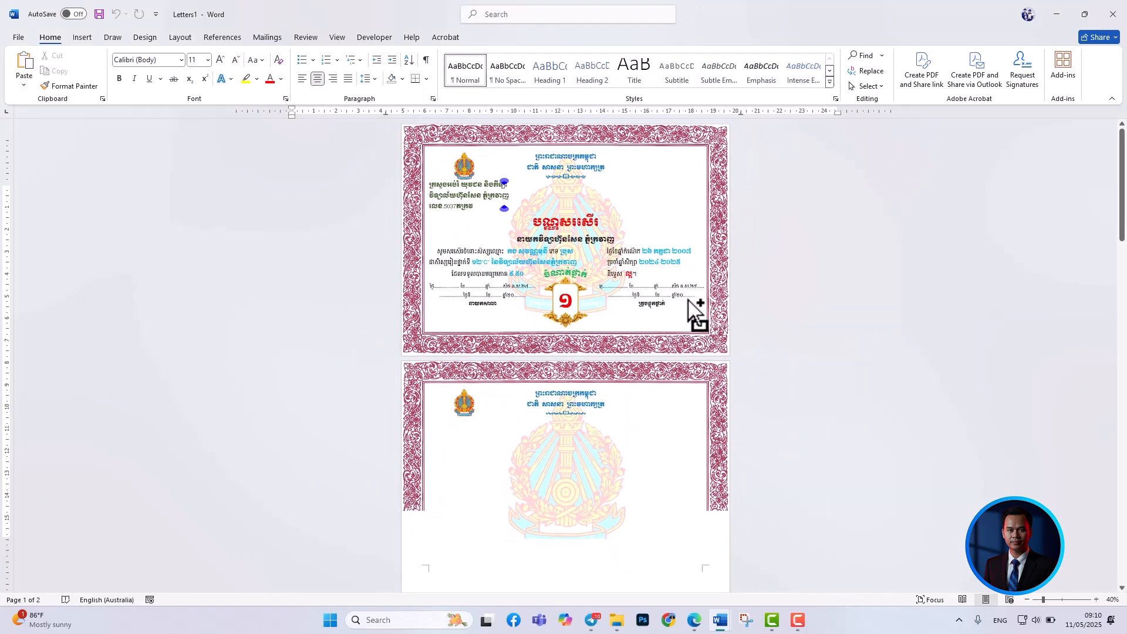
pyautogui.scroll(-3, 655, 262)
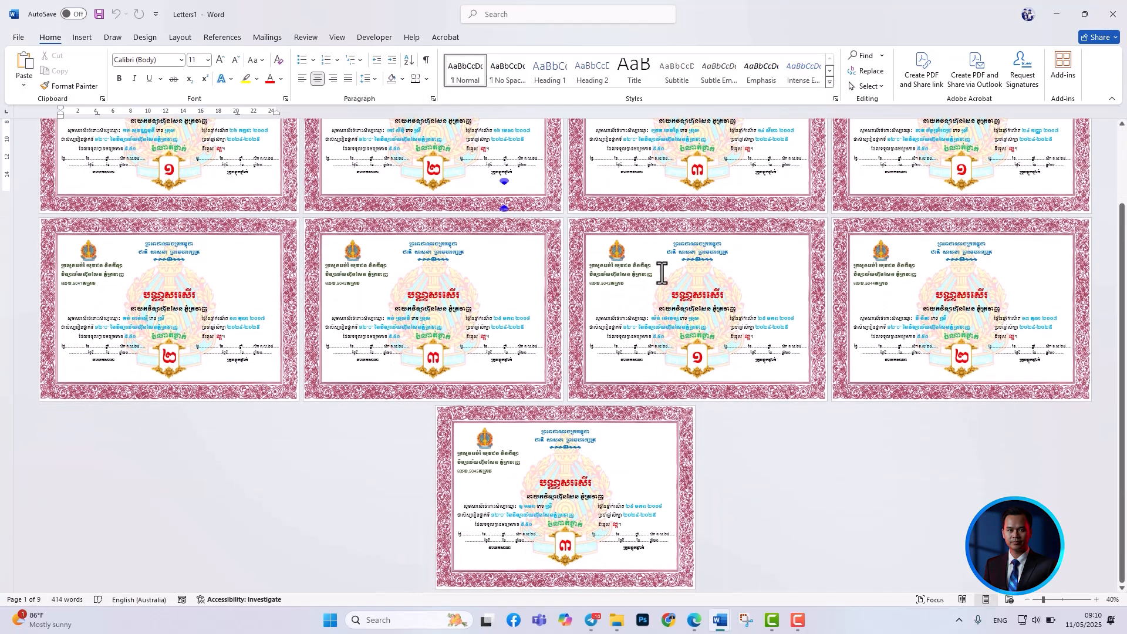
pyautogui.scroll(3, 658, 267)
pyautogui.scroll(-1, 646, 294)
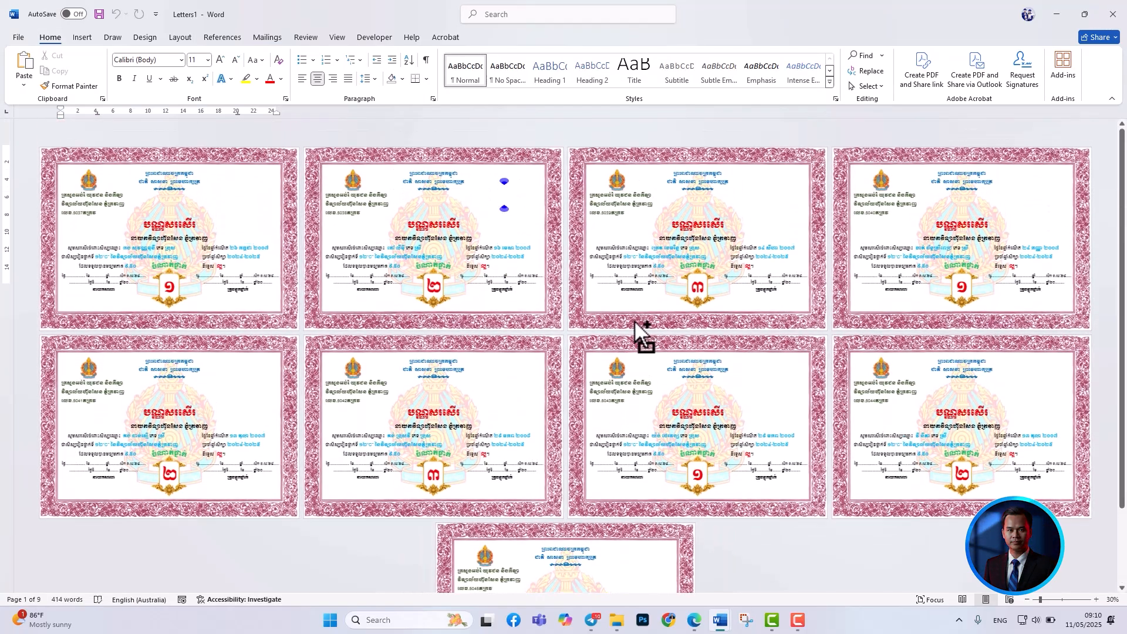
pyautogui.scroll(6, 306, 315)
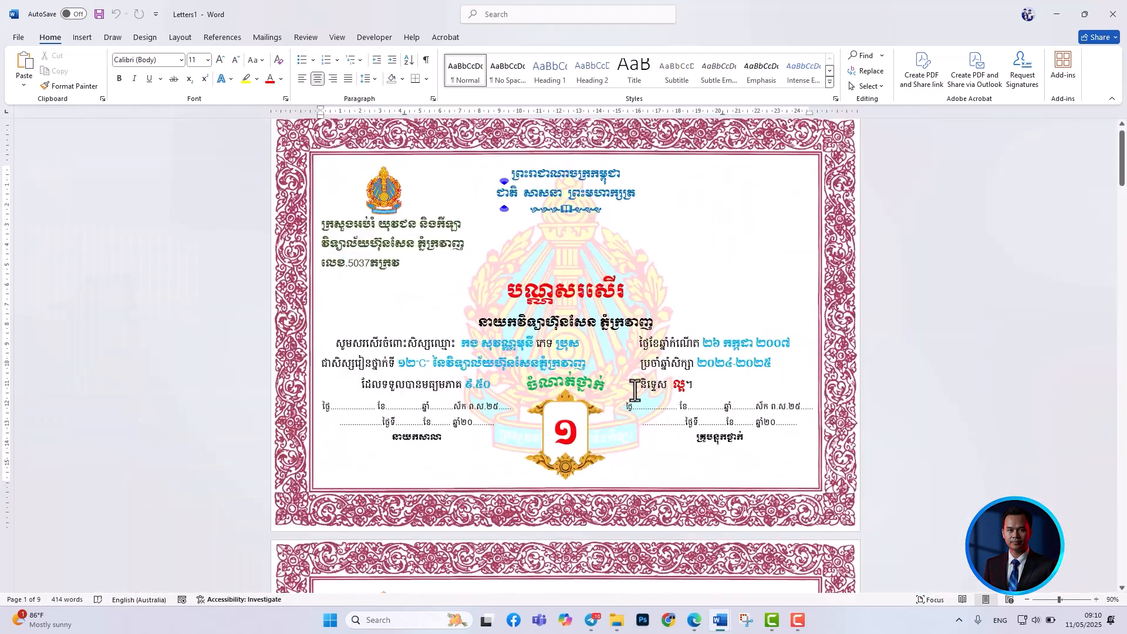
pyautogui.scroll(-3, 635, 391)
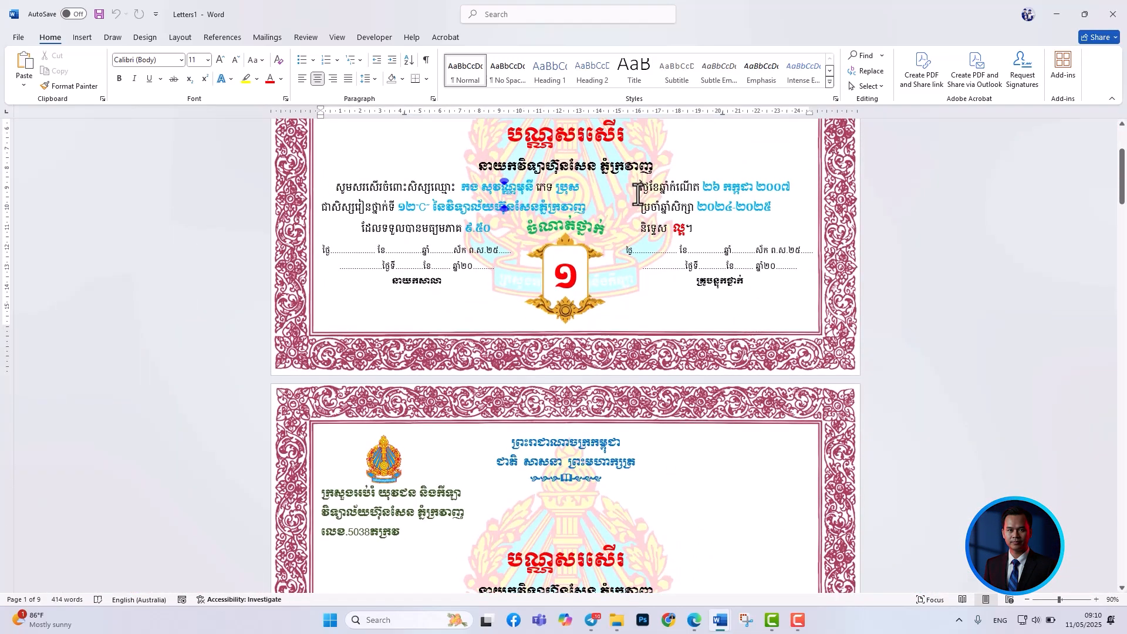
pyautogui.scroll(-12, 648, 319)
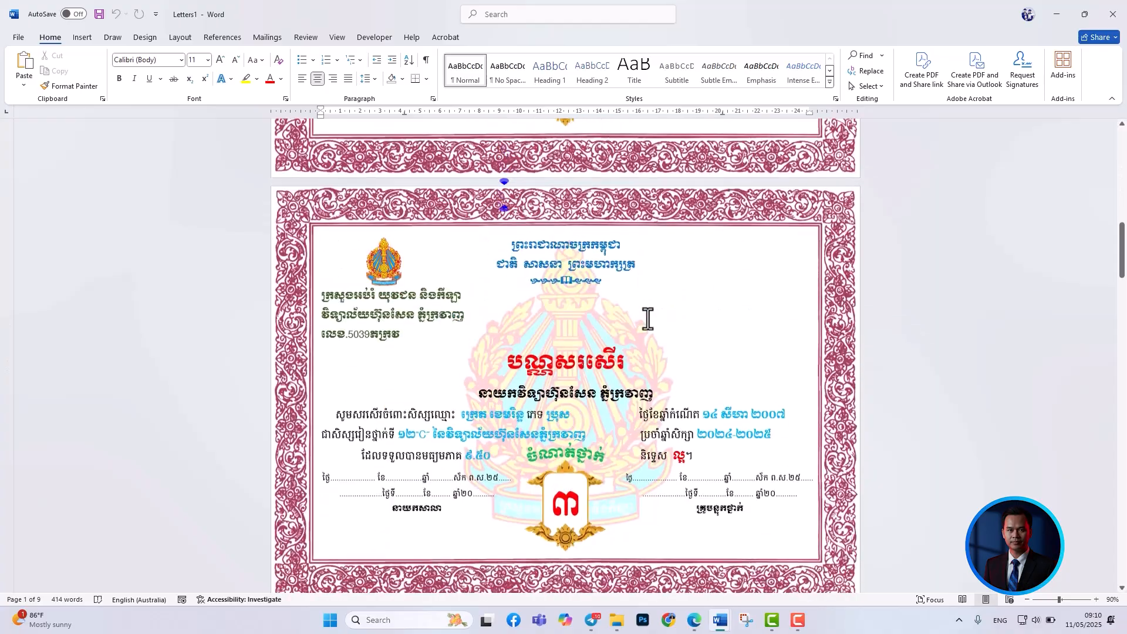
pyautogui.scroll(-12, 648, 319)
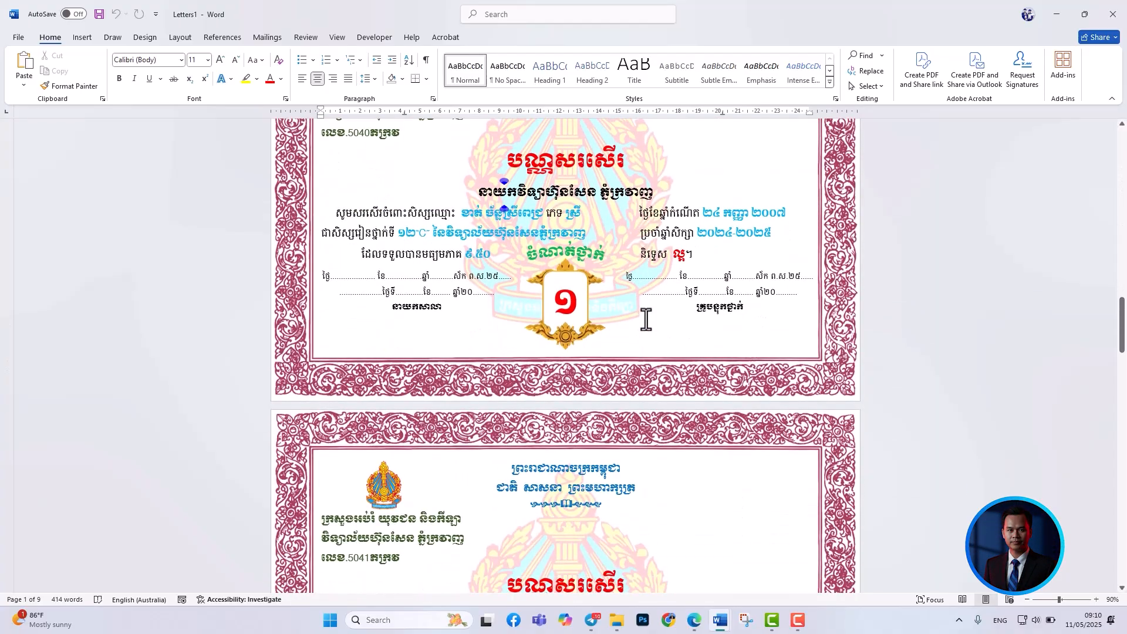
pyautogui.scroll(-15, 654, 317)
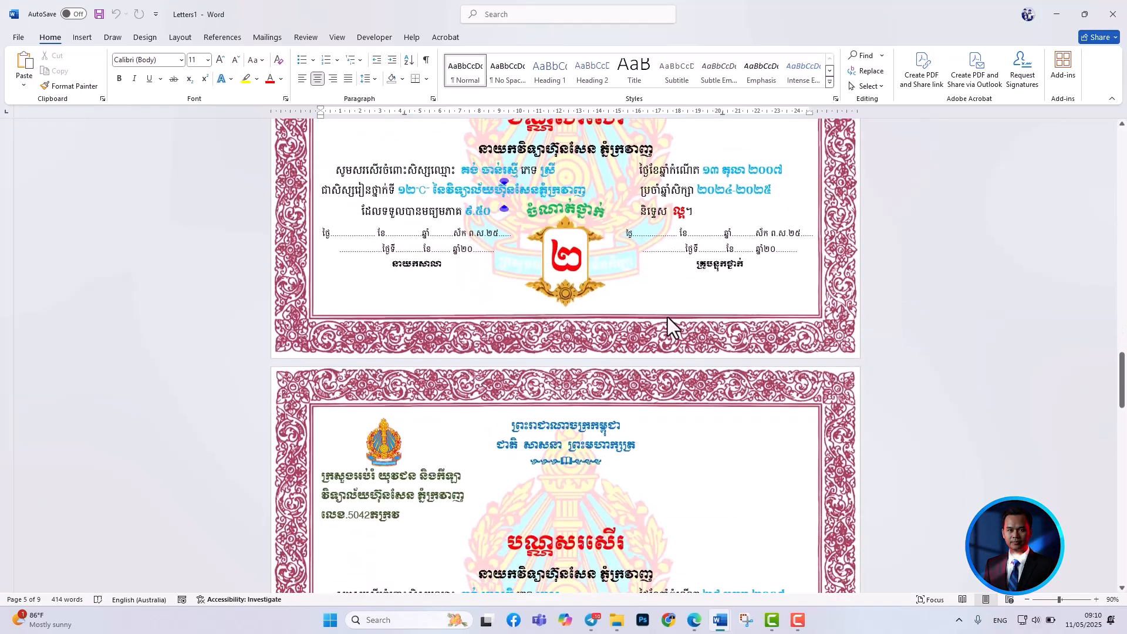
pyautogui.scroll(-3, 668, 316)
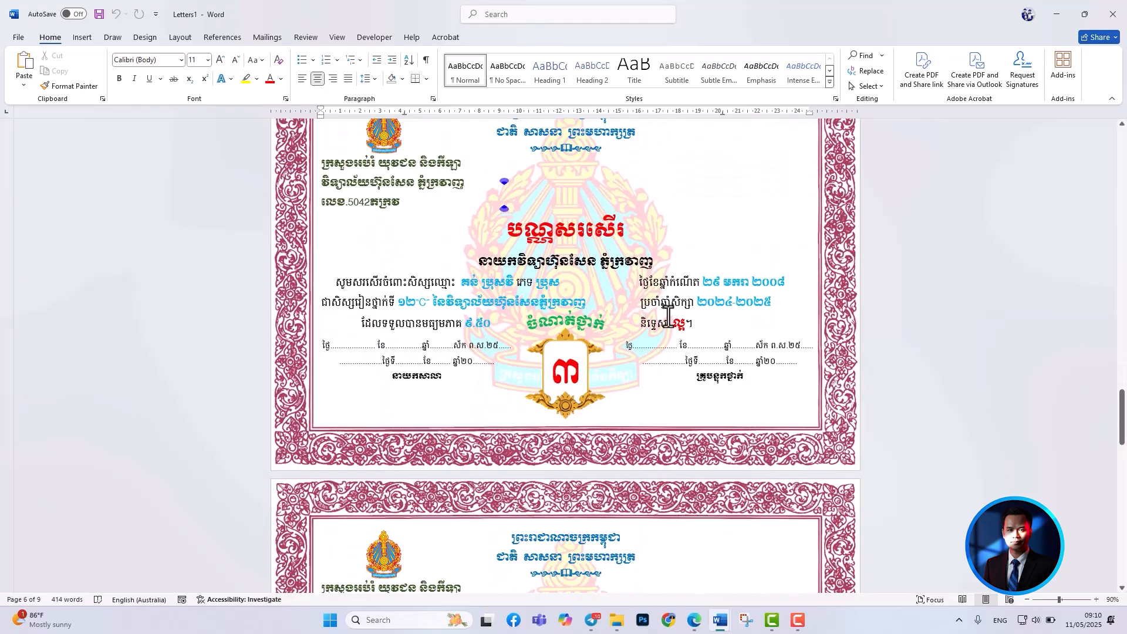
pyautogui.scroll(-5, 668, 316)
pyautogui.scroll(-18, 668, 317)
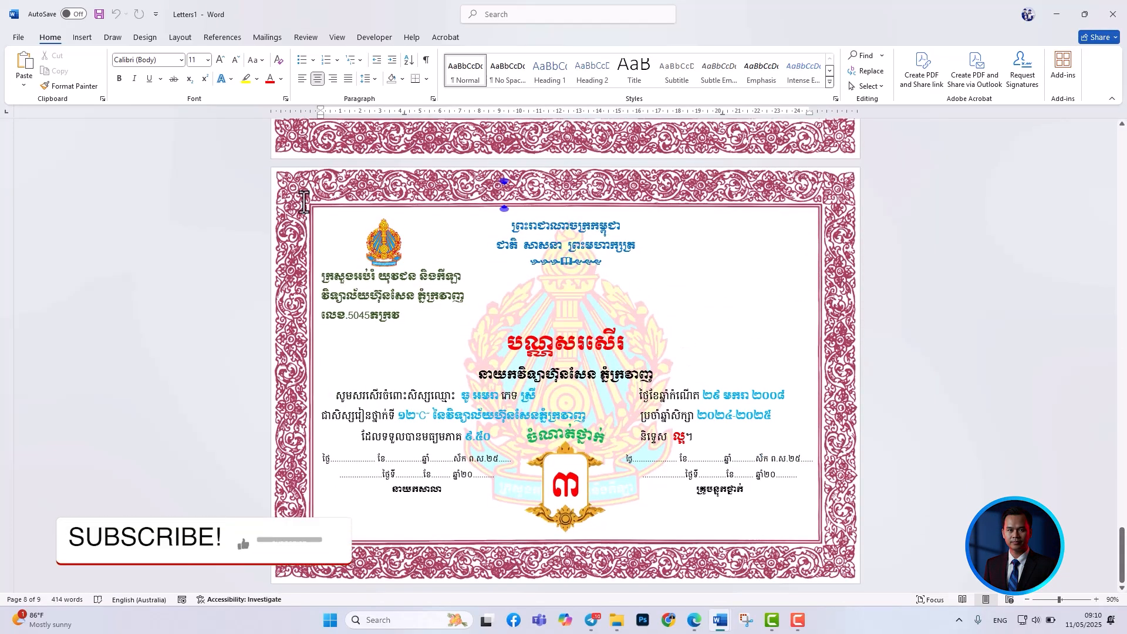
pyautogui.scroll(20, 669, 265)
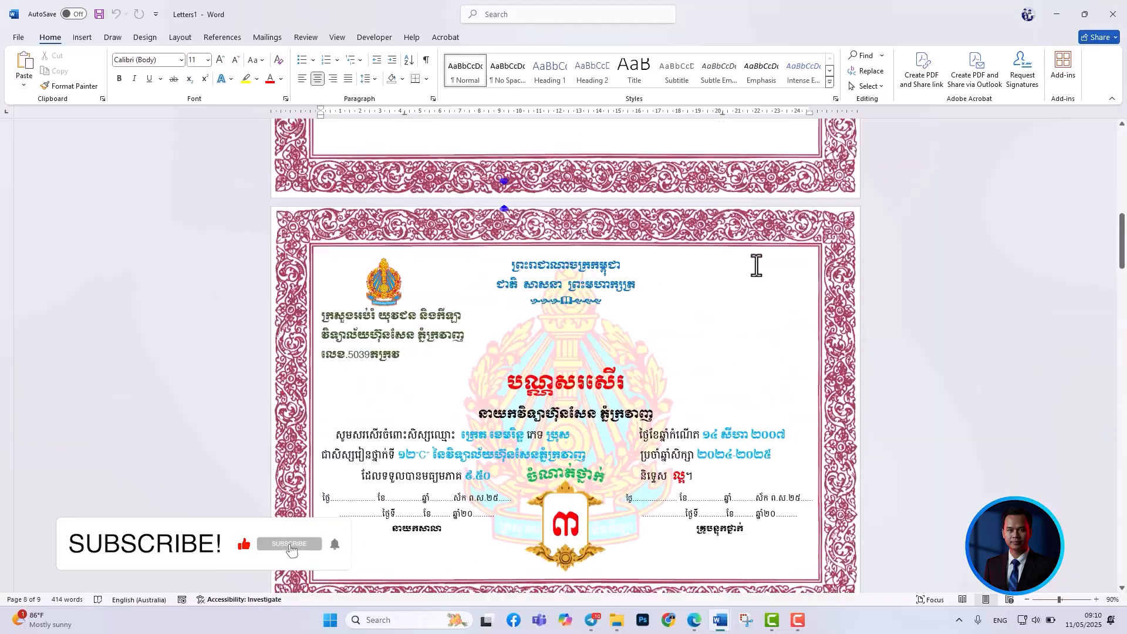
pyautogui.hotkey('ctrl', 'Home')
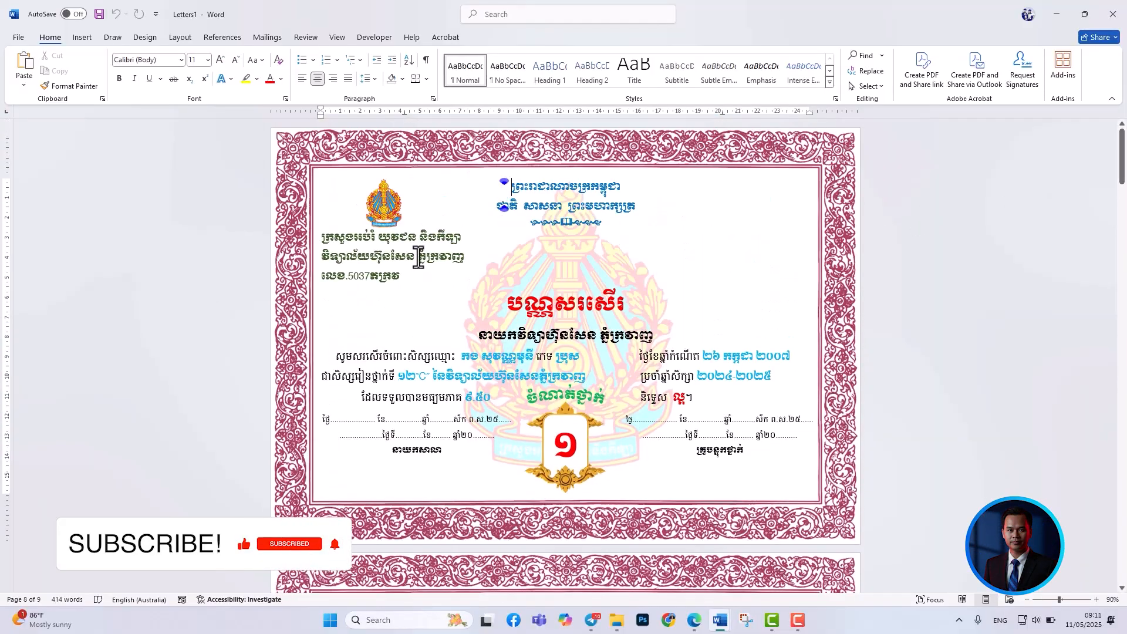
# Start saving the merged document under a new name and choose the certificate's New folder inside Mail Merge, using the copied folder path.
pyautogui.click(21, 37)
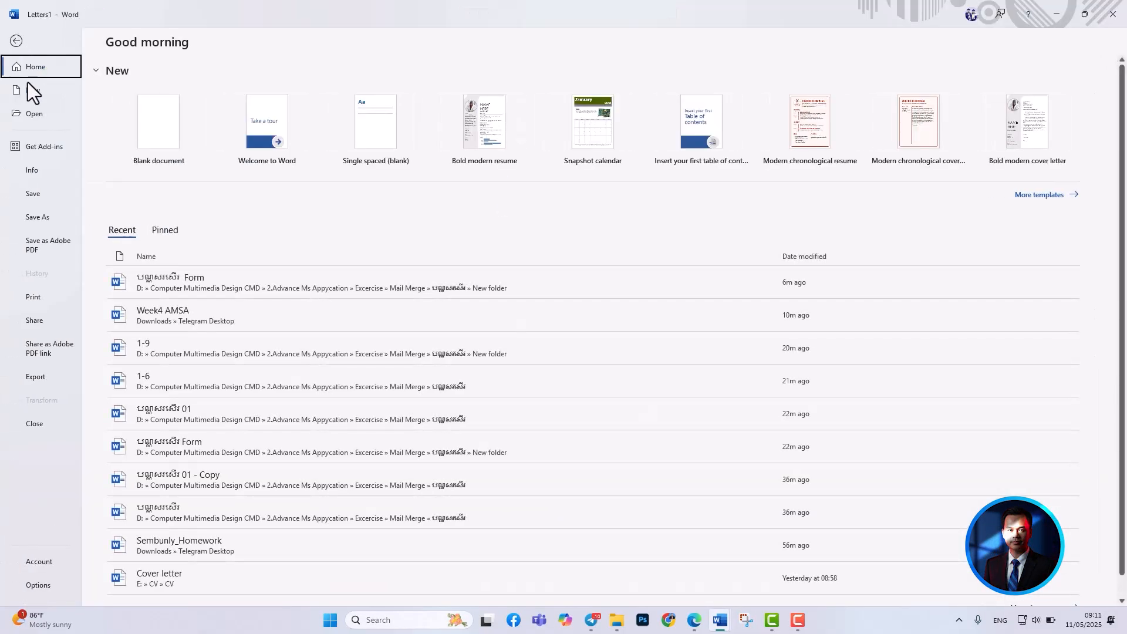
pyautogui.click(24, 217)
pyautogui.click(150, 310)
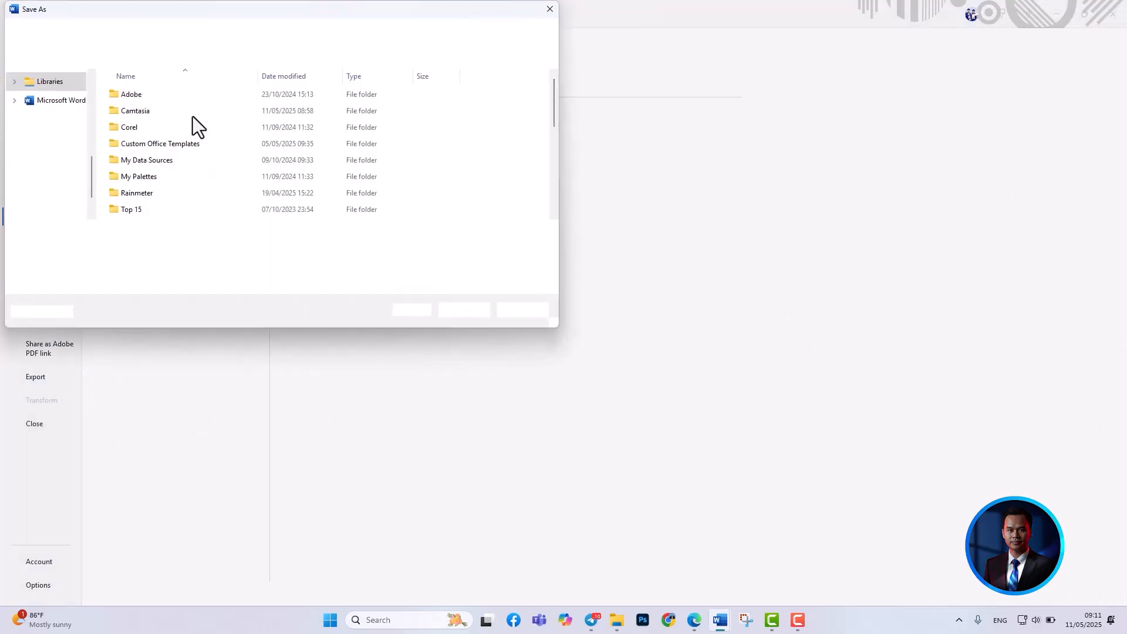
pyautogui.click(144, 251)
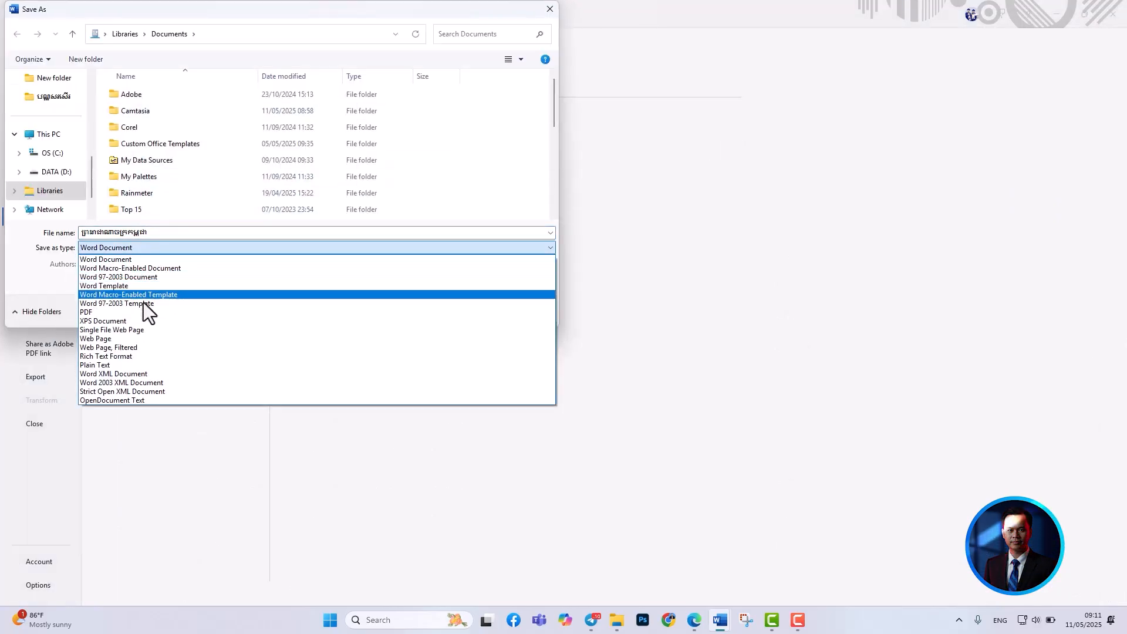
pyautogui.click(223, 30)
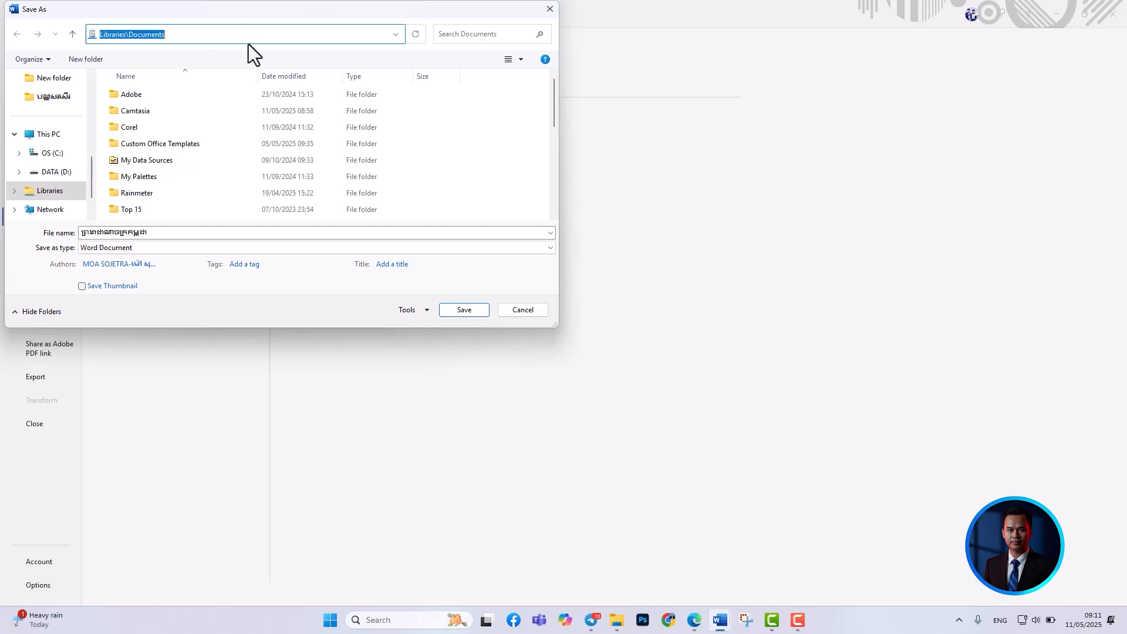
pyautogui.hotkey('ctrl', 'v')
pyautogui.press('Return')
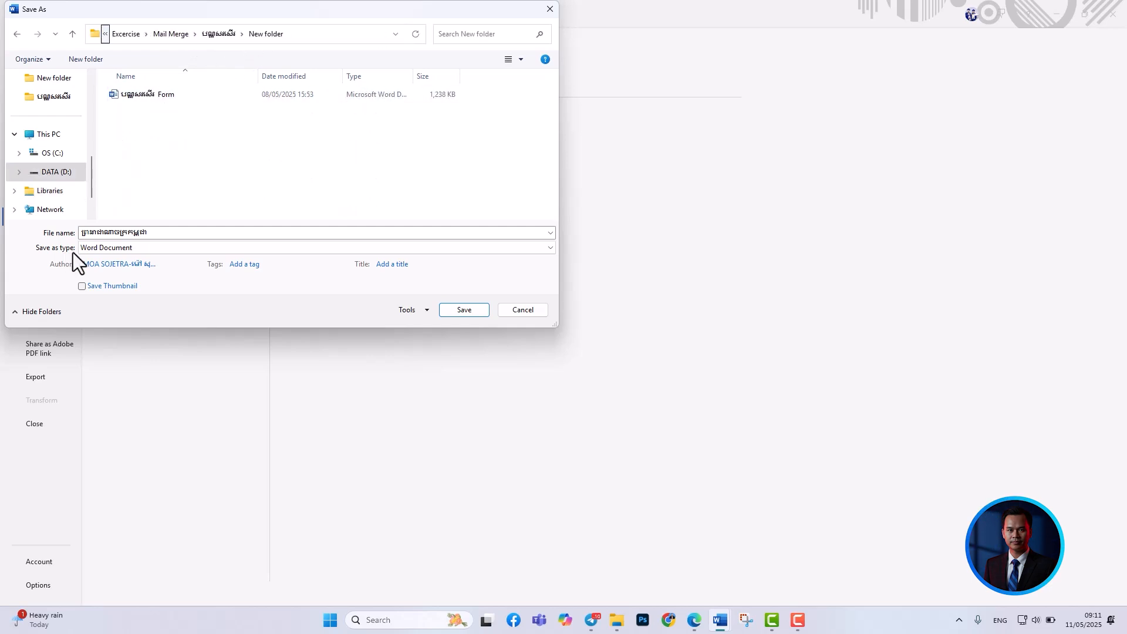
# Name the merged file 1-9 and save it as a Word Document.
pyautogui.click(195, 235)
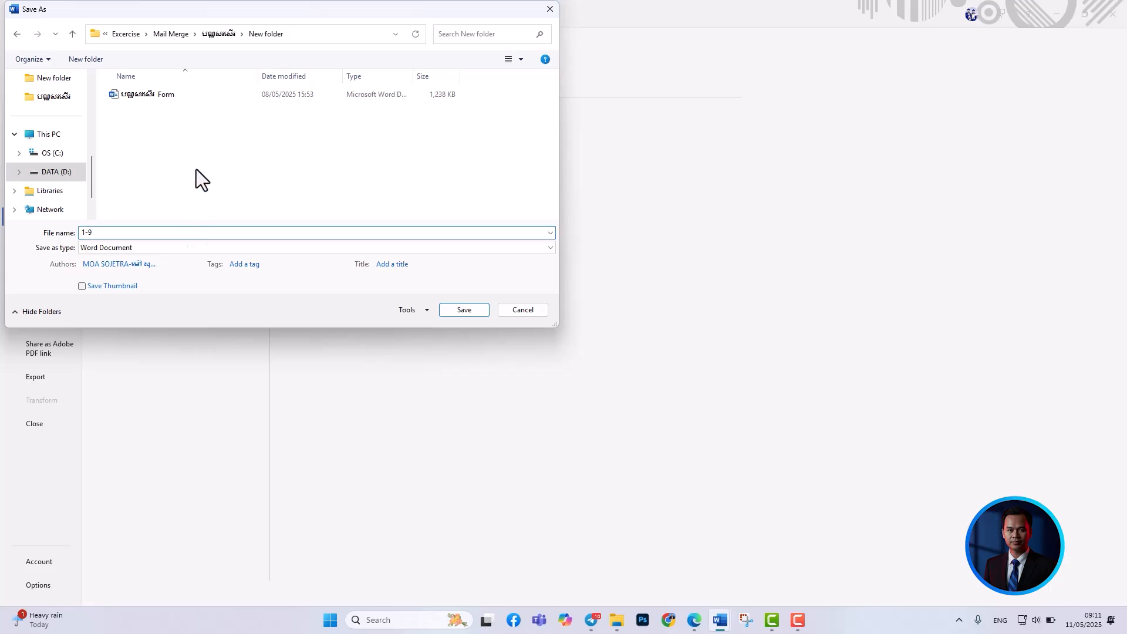
pyautogui.click(150, 249)
pyautogui.click(151, 249)
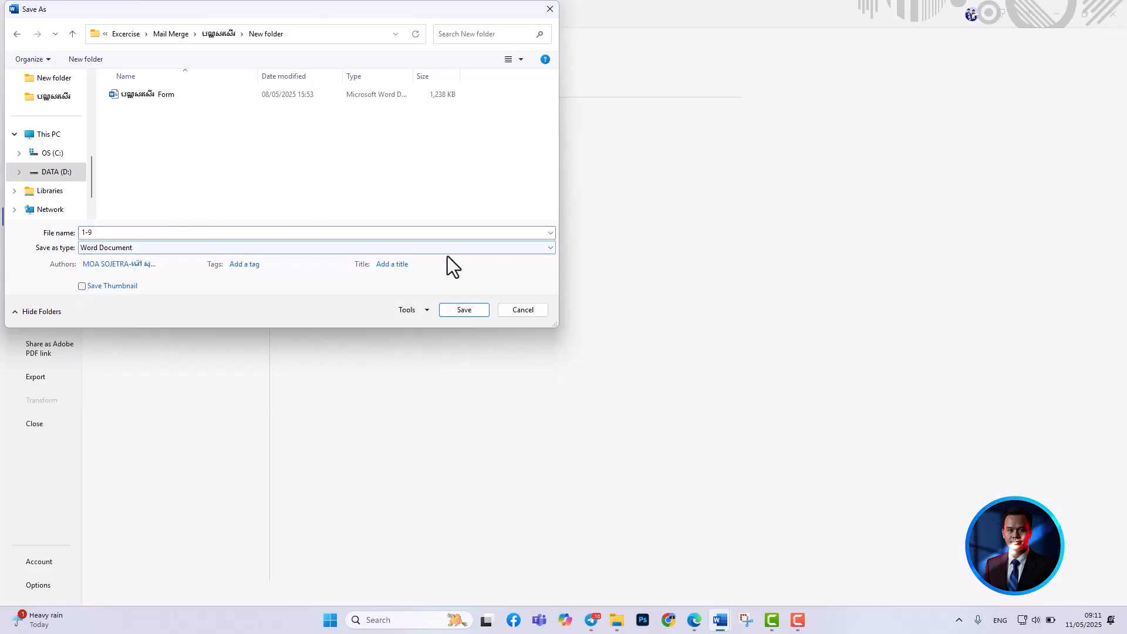
pyautogui.click(472, 308)
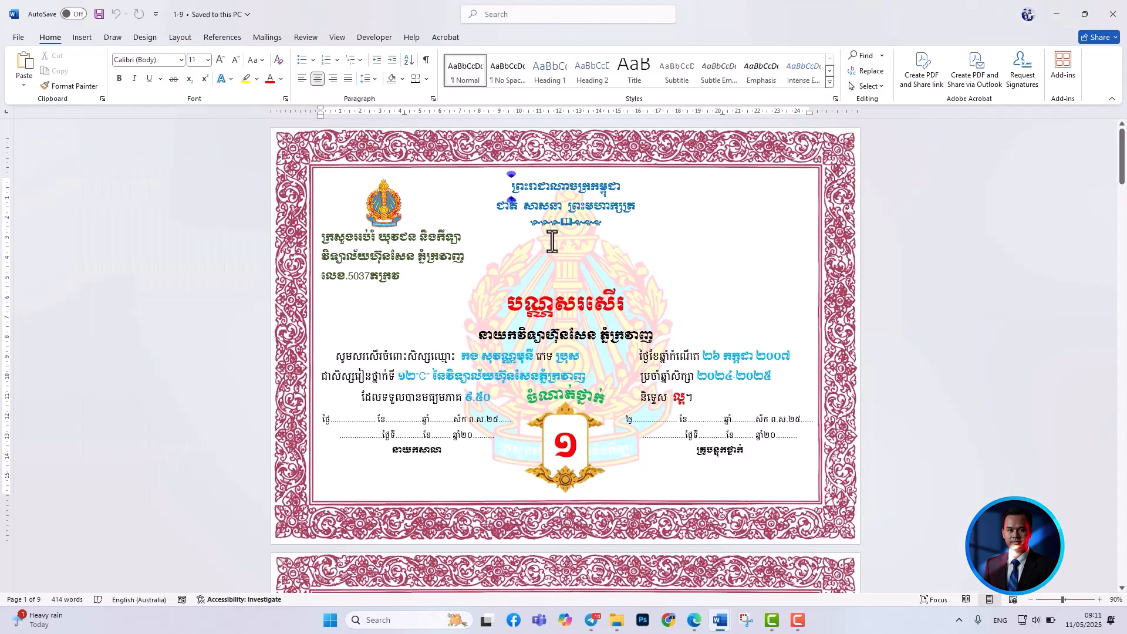
# Save the merged certificates as a PDF named 1-9 in New folder, and close the published PDF and the merged Word document.
pyautogui.scroll(-10, 892, 189)
pyautogui.click(14, 37)
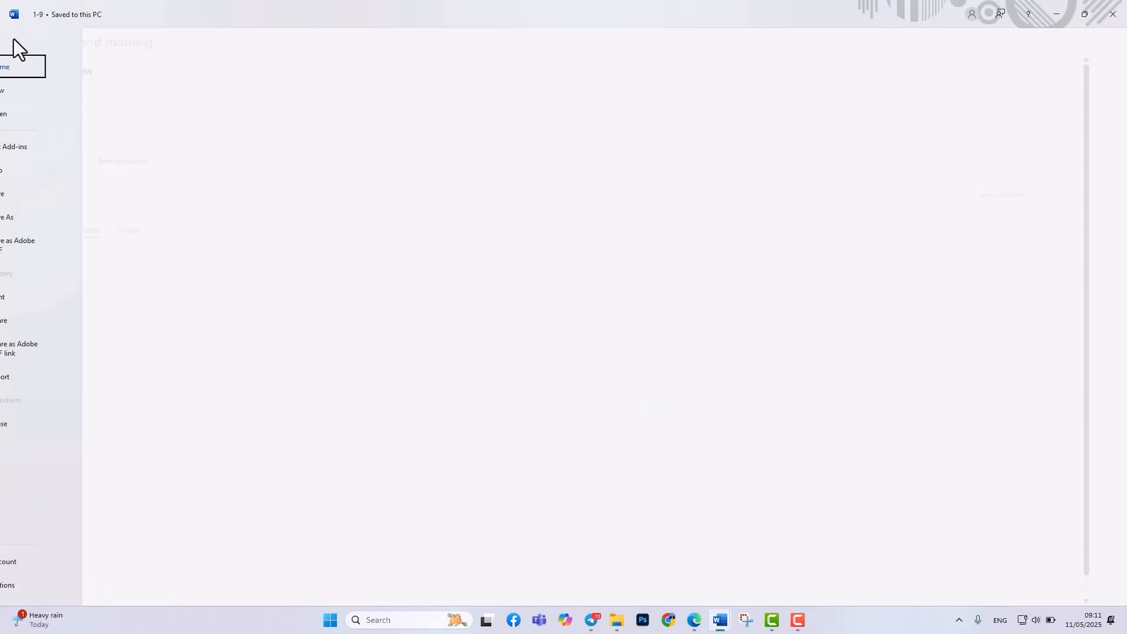
pyautogui.click(44, 218)
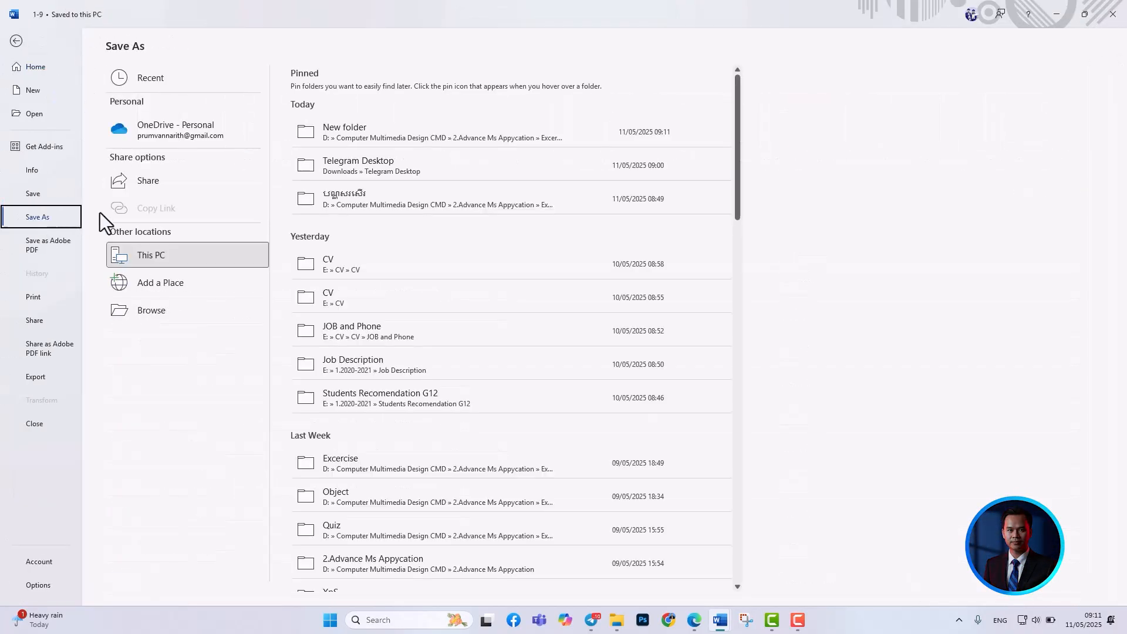
pyautogui.click(157, 304)
pyautogui.click(121, 248)
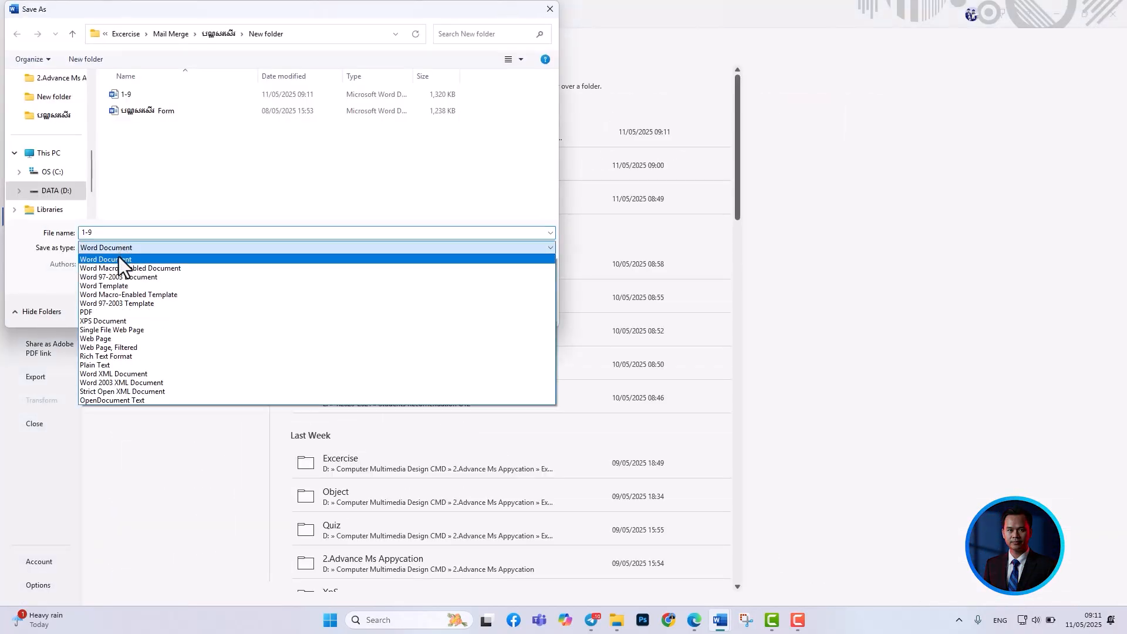
pyautogui.click(94, 313)
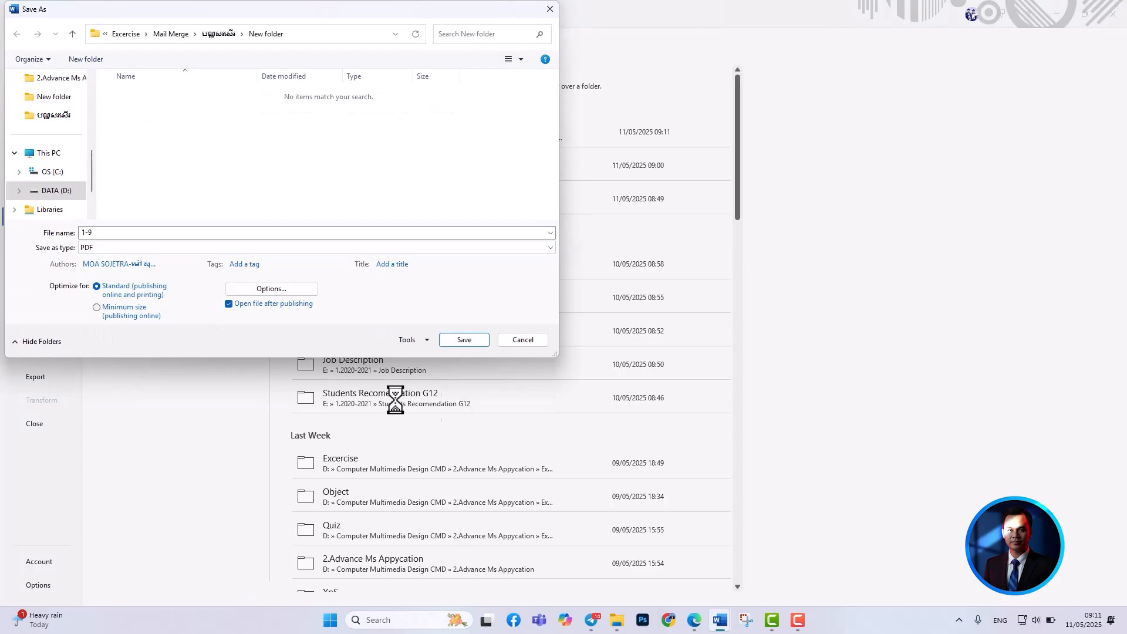
pyautogui.click(468, 342)
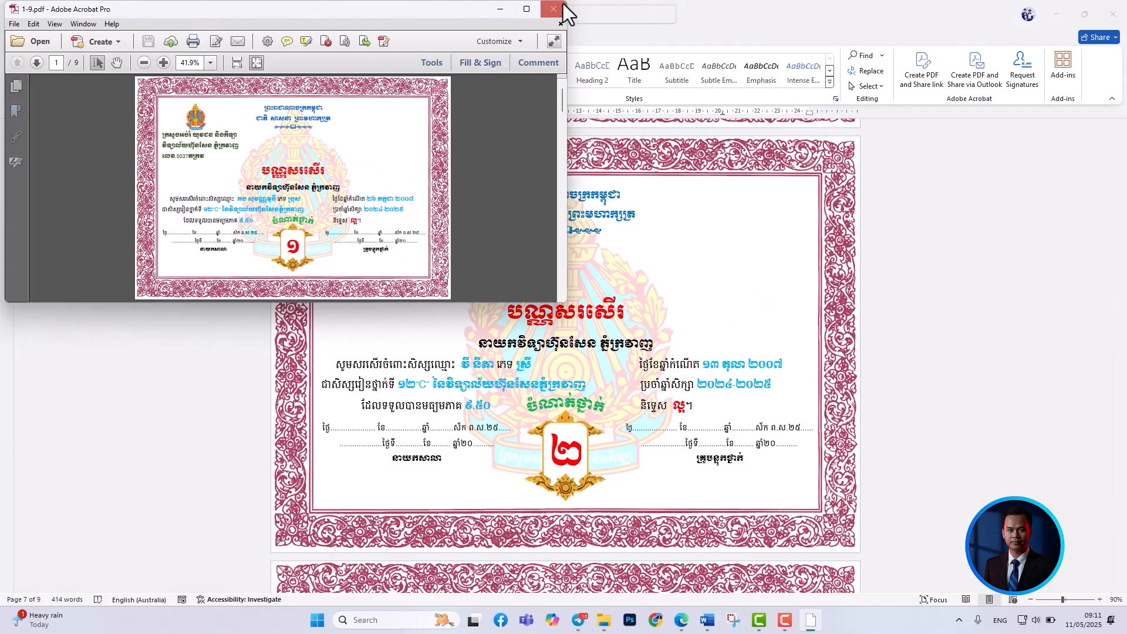
pyautogui.click(561, 6)
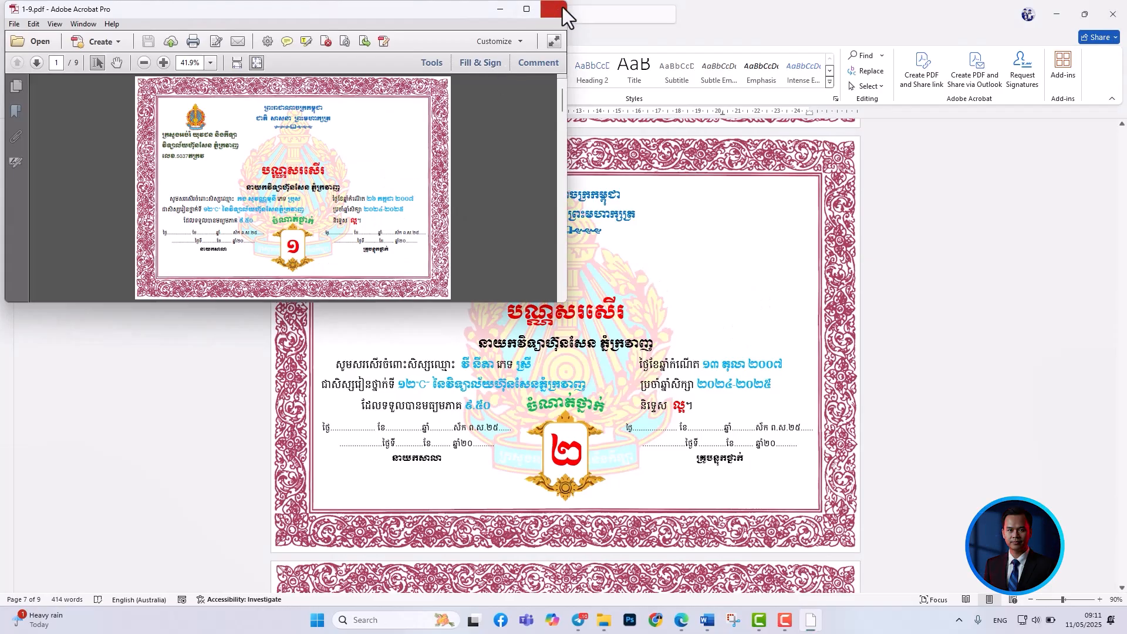
pyautogui.click(1115, 9)
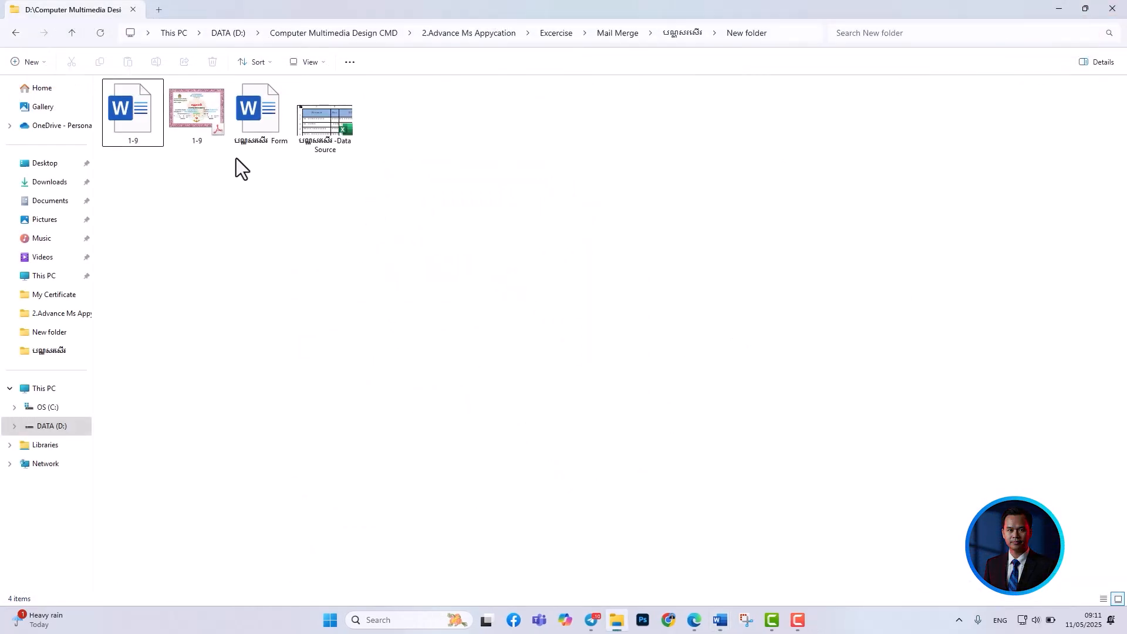
# Open the 1-9 PDF from New folder in Adobe Acrobat Pro, export its pages as JPEG images to the same folder and close Acrobat.
pyautogui.doubleClick(208, 126)
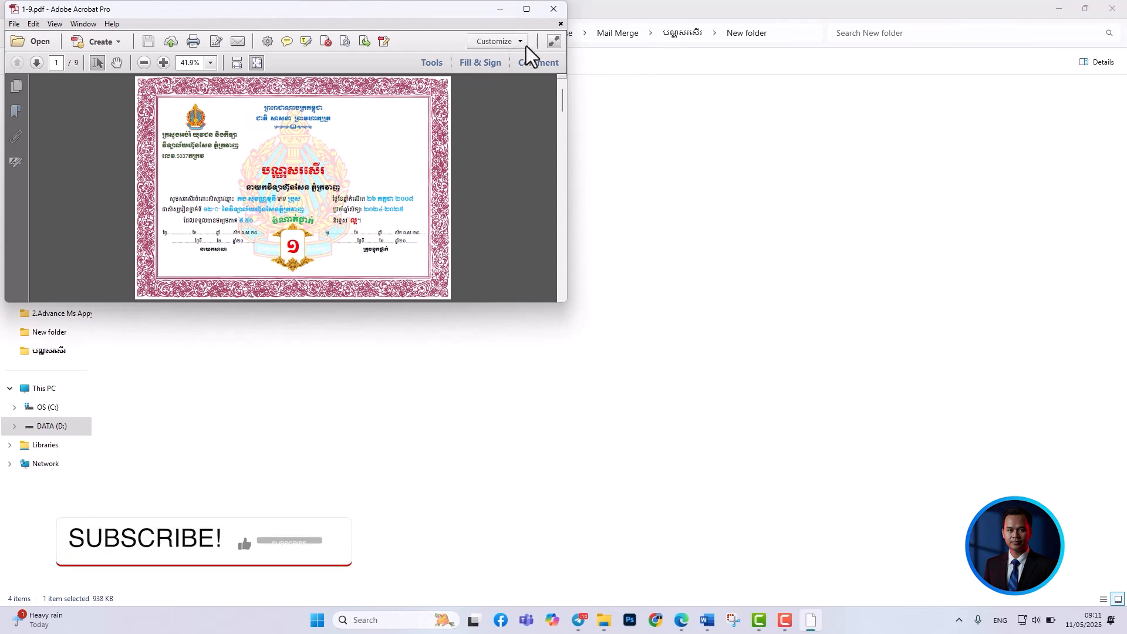
pyautogui.click(527, 9)
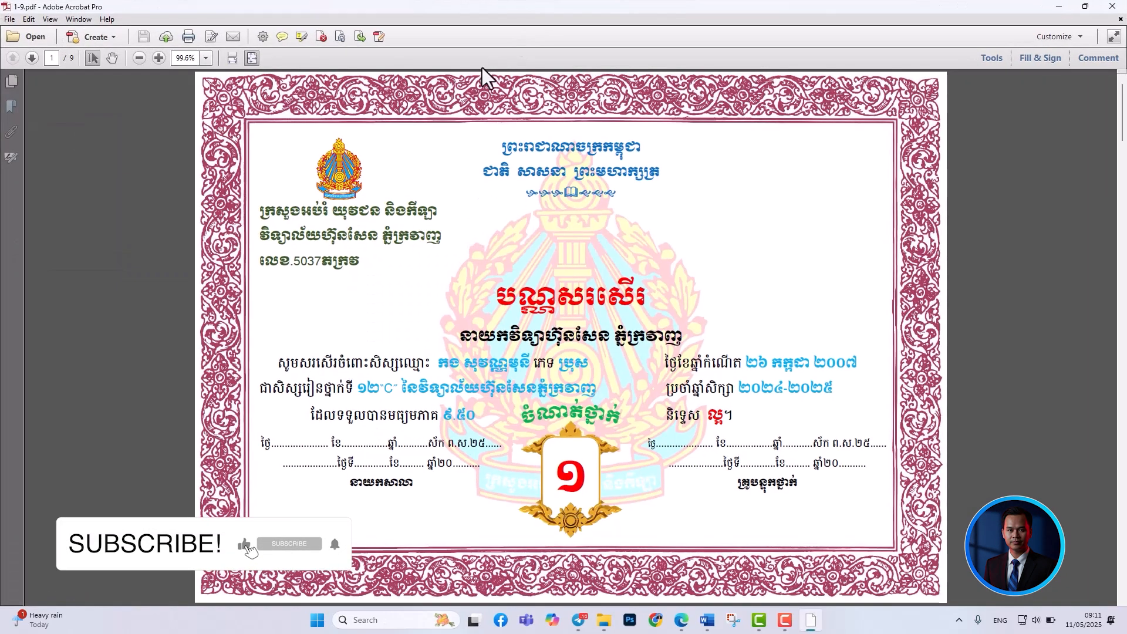
pyautogui.click(9, 19)
pyautogui.moveTo(52, 107)
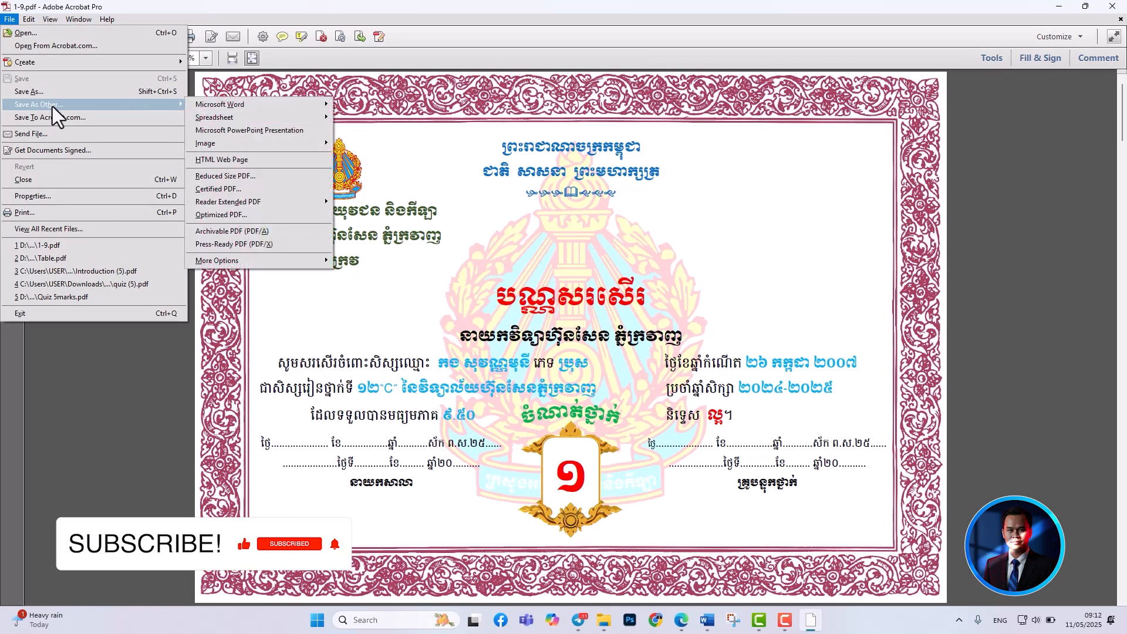
pyautogui.moveTo(283, 147)
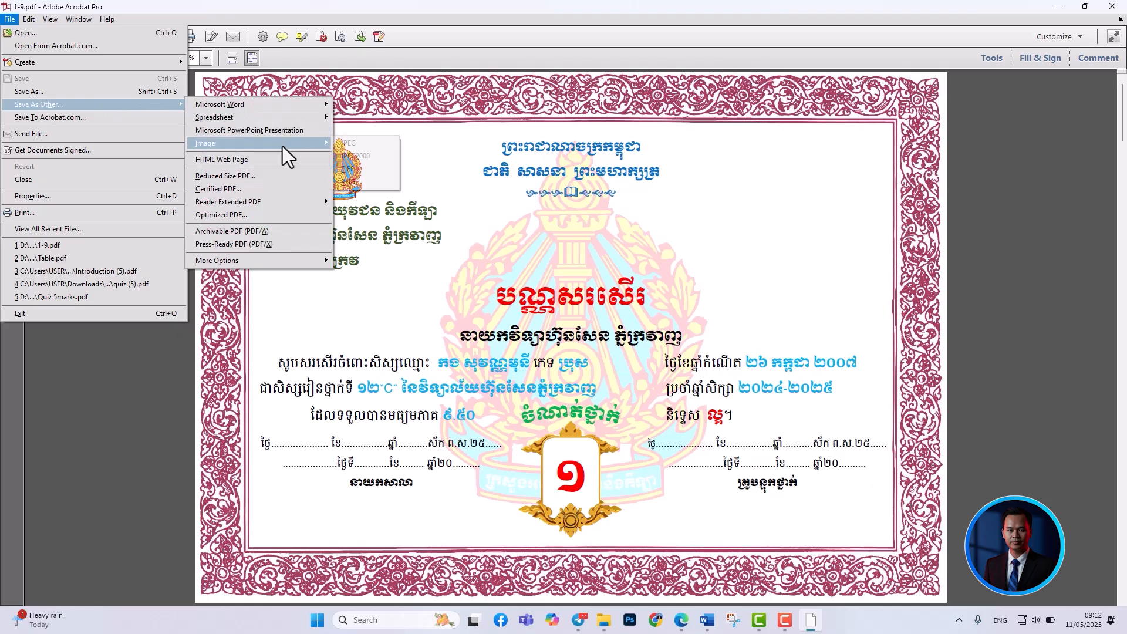
pyautogui.click(357, 140)
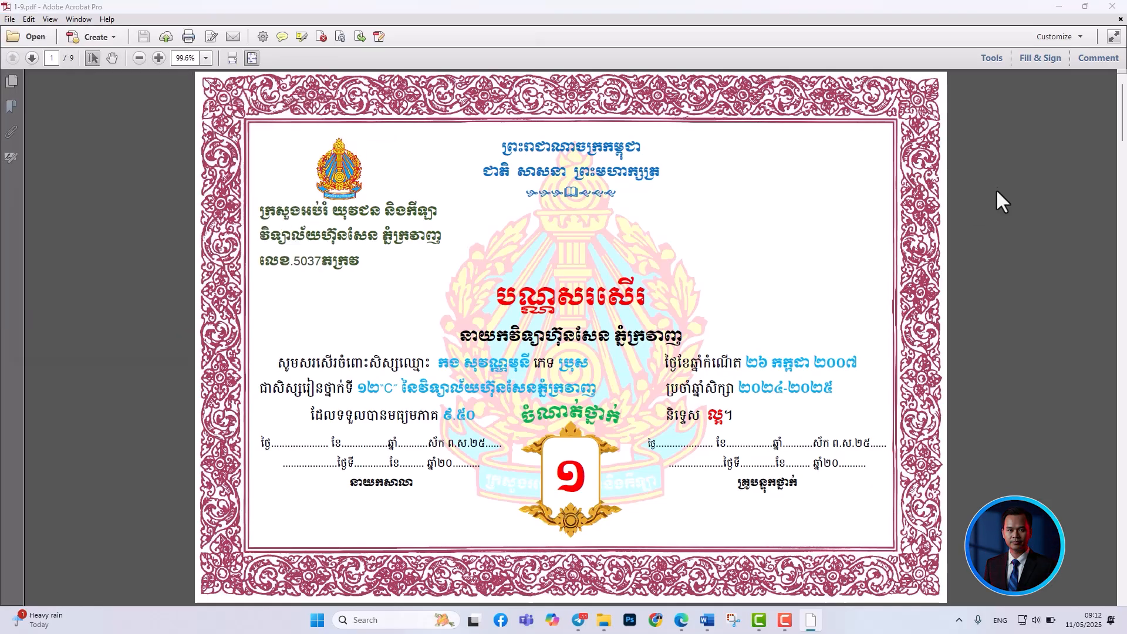
pyautogui.click(461, 337)
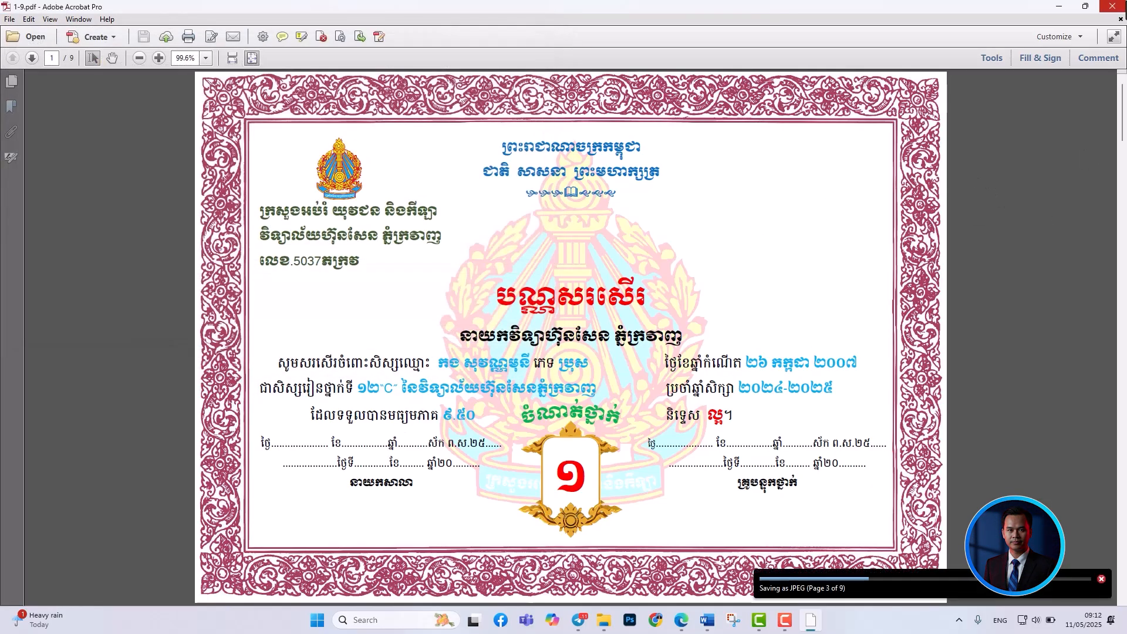
pyautogui.hotkey('alt', 'F4')
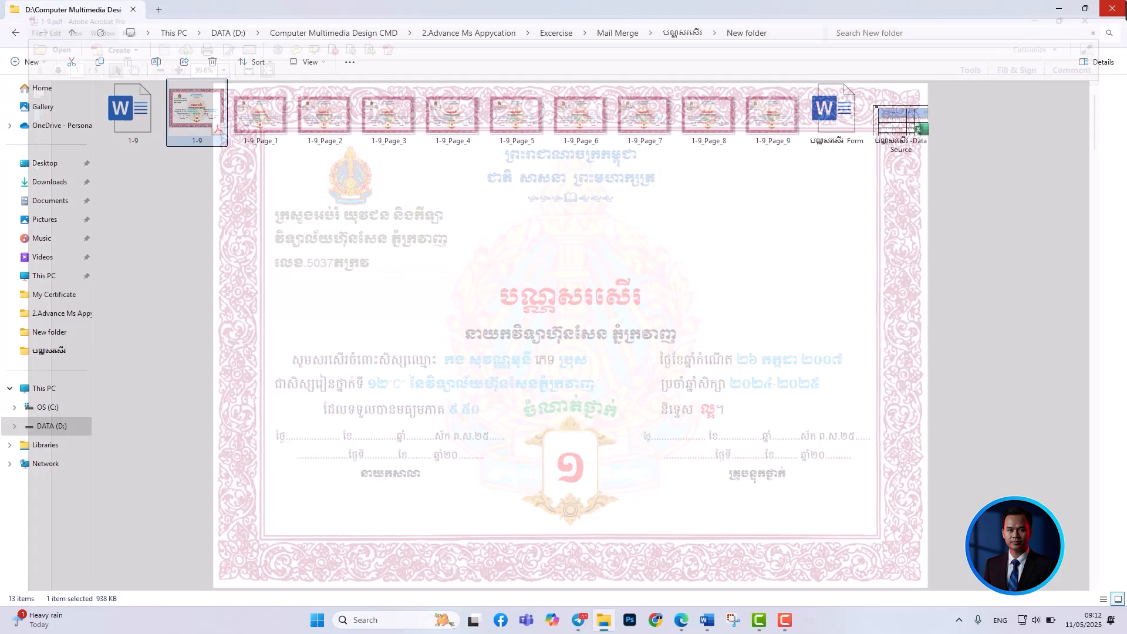
# Review the exported page images, the 1-9 PDF and the 1-9 Word document in New folder.
pyautogui.moveTo(790, 172); pyautogui.dragTo(242, 118)
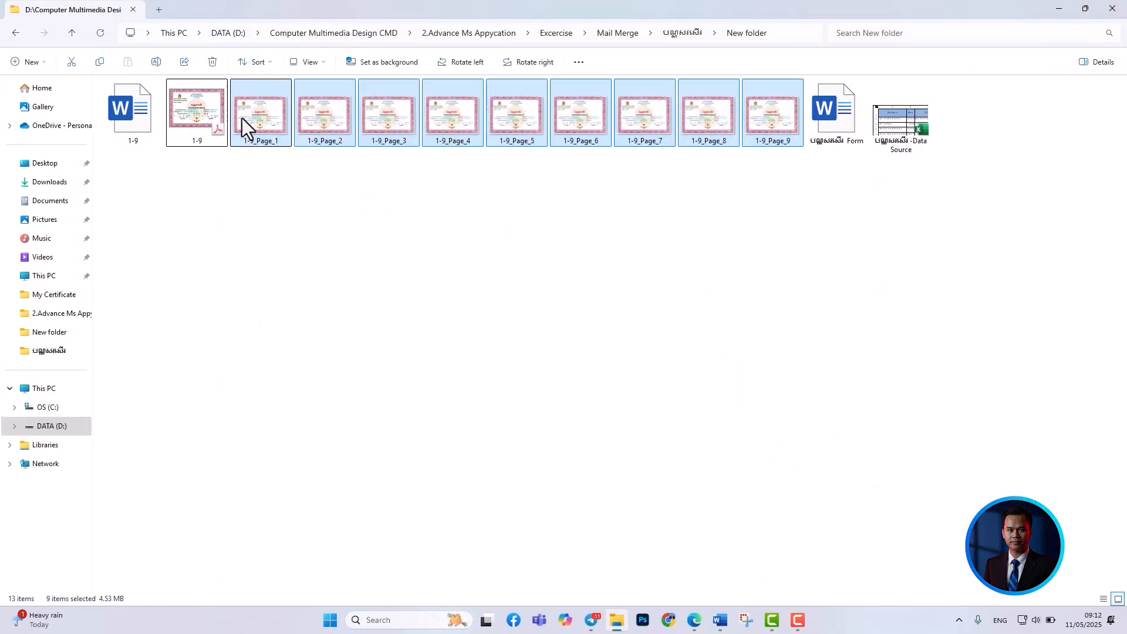
pyautogui.click(180, 139)
pyautogui.click(117, 142)
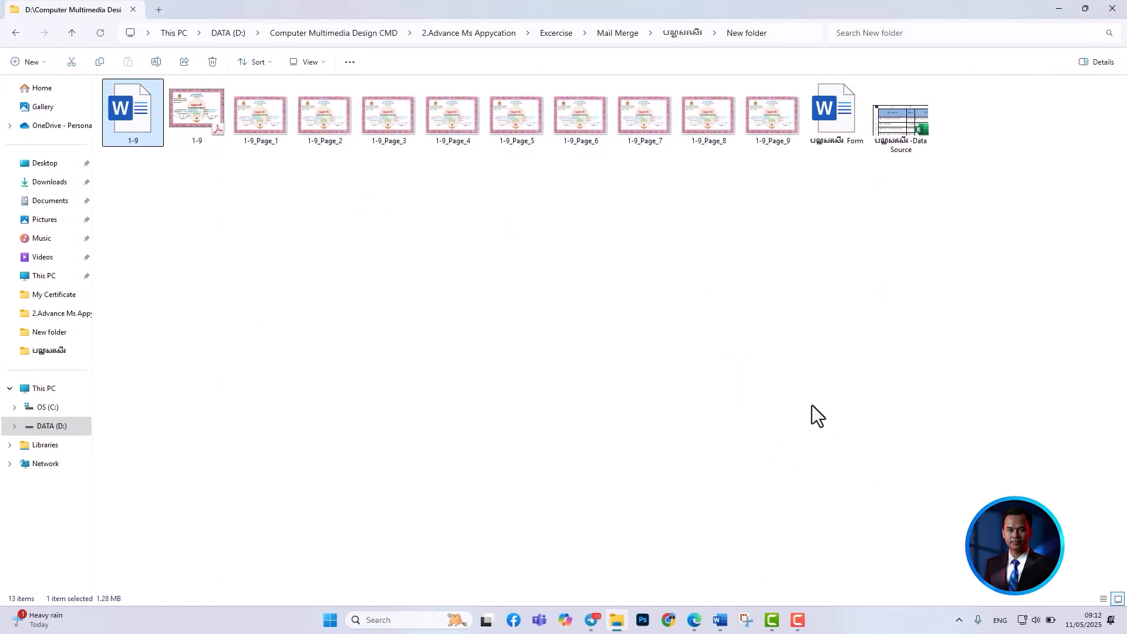